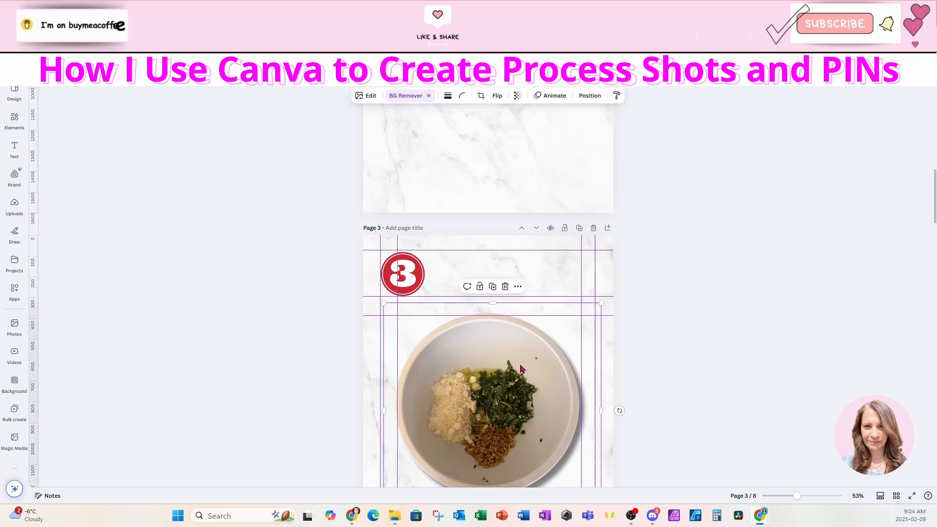
# Delete the mixing bowl photo from page 3 and review the remaining template pages for leftover images.
pyautogui.scroll(-6, 521, 368)
pyautogui.click(520, 370)
pyautogui.press('Delete')
pyautogui.scroll(-15, 506, 404)
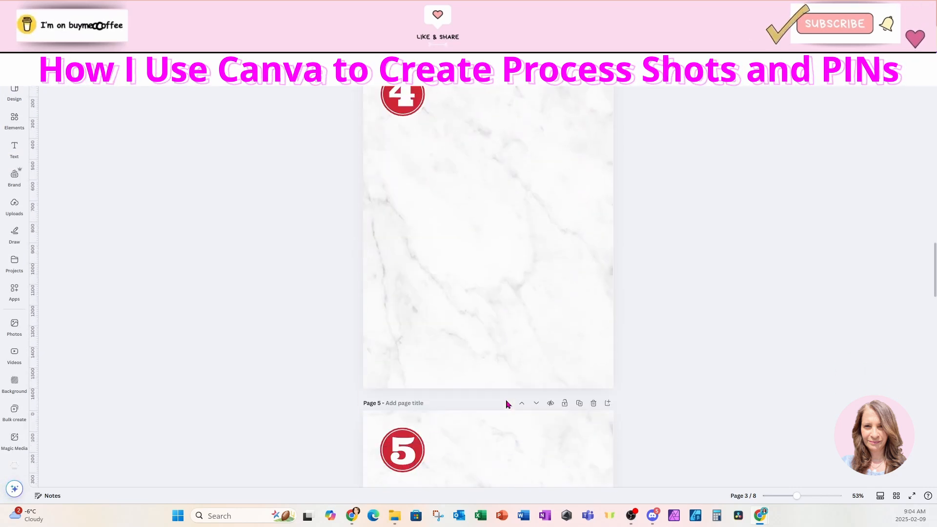
pyautogui.scroll(-5, 506, 404)
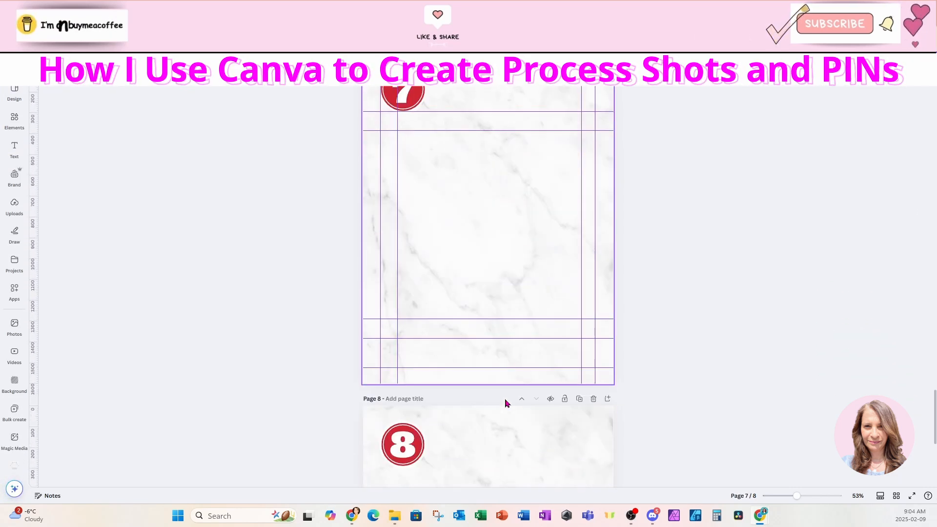
pyautogui.scroll(8, 506, 403)
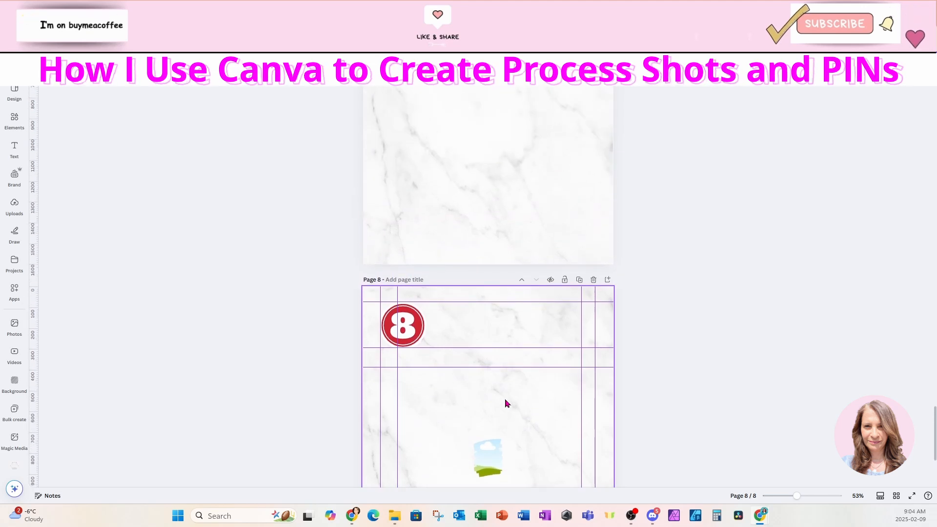
pyautogui.scroll(10, 506, 403)
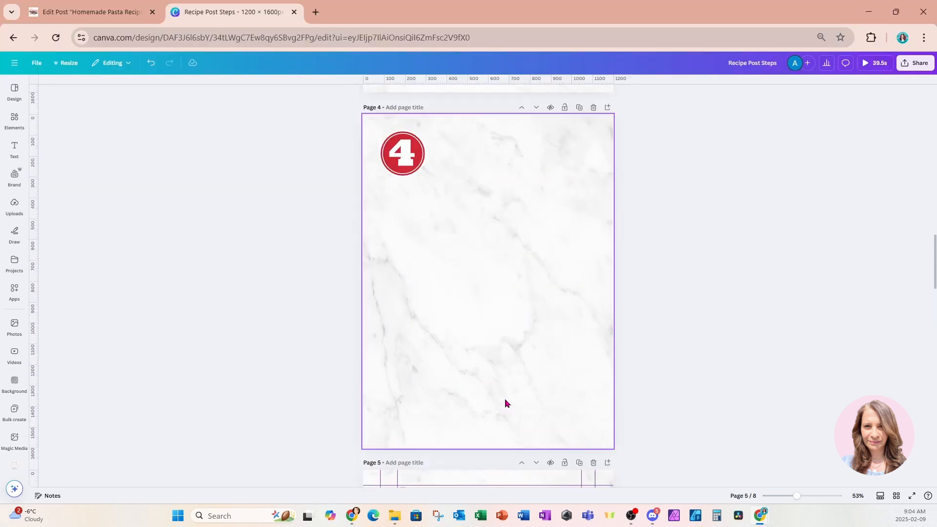
pyautogui.scroll(8, 506, 403)
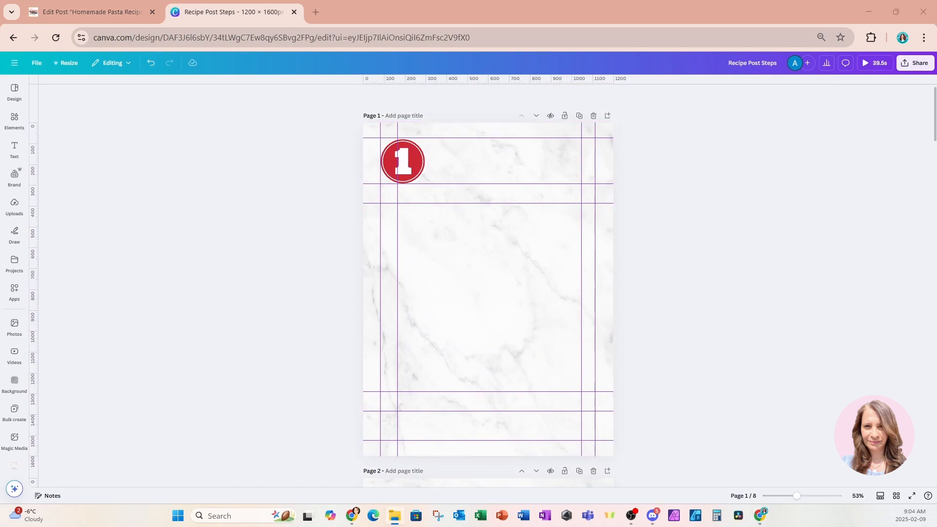
# Switch to File Explorer's Pictures folder and select Homemade Pasta photos 9, 10, 12, 13, 14, 16, 17, 18 and 19.
pyautogui.hotkey('alt', 'Tab')
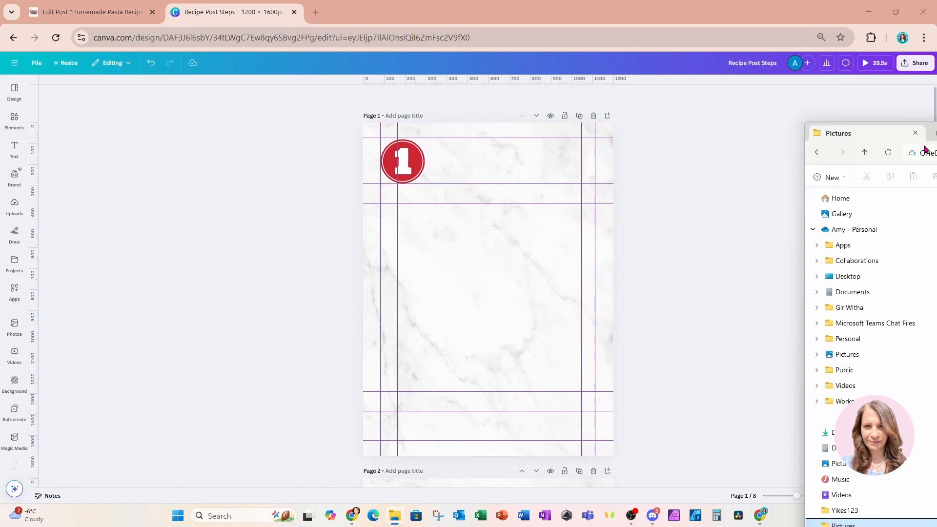
pyautogui.moveTo(836, 130); pyautogui.dragTo(245, 10)
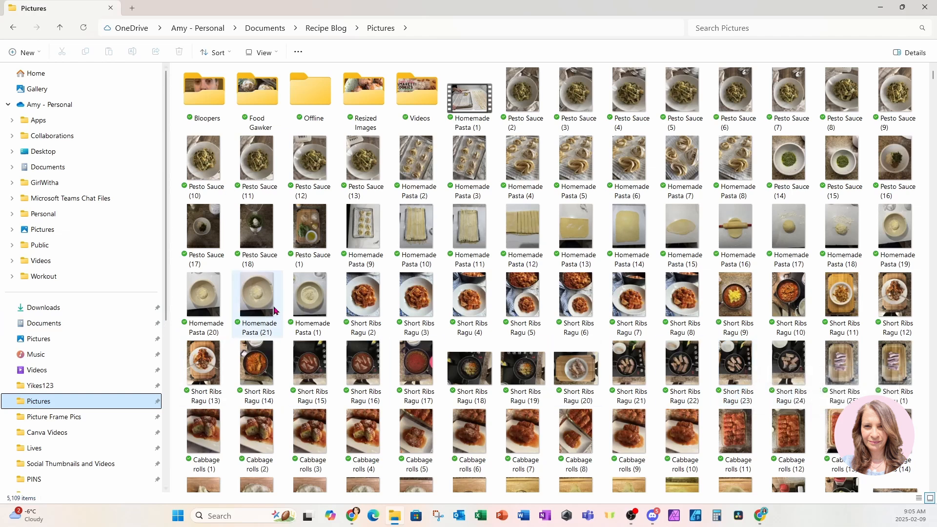
pyautogui.click(314, 304)
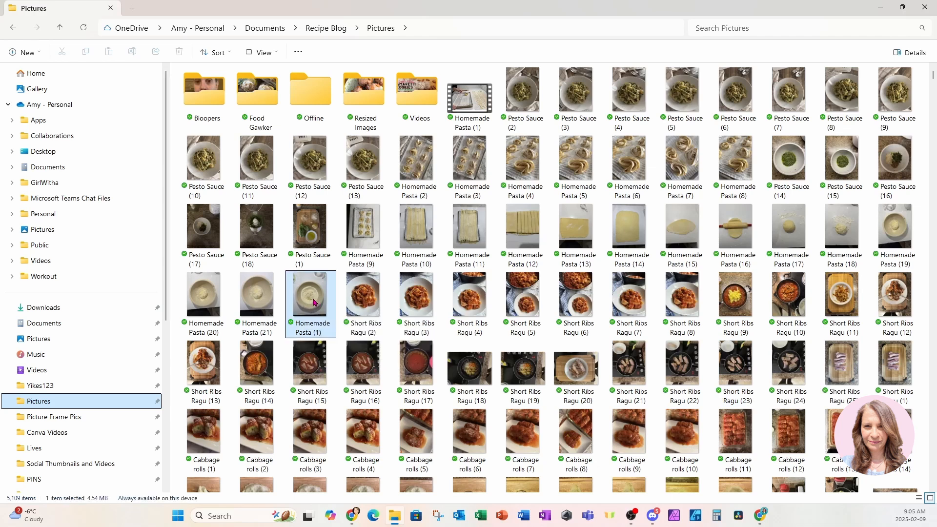
pyautogui.keyDown('ctrl'); pyautogui.click(211, 302); pyautogui.keyUp('ctrl')
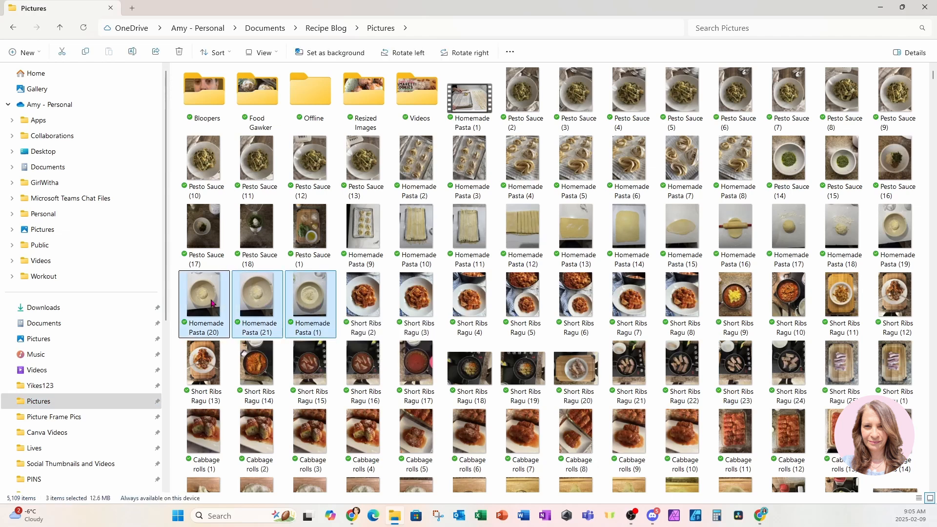
pyautogui.click(897, 229)
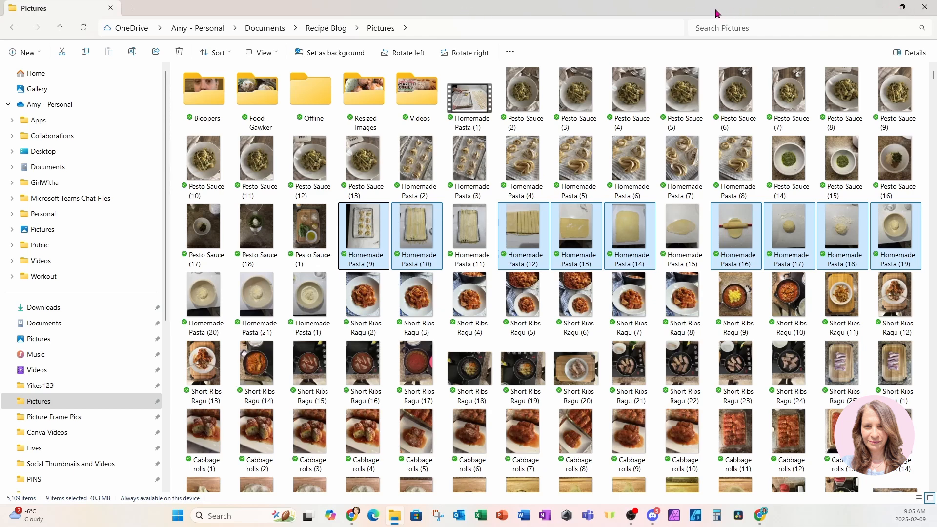
# Bring the selected Homemade Pasta photos from the Pictures folder into page 1 of the Canva design.
pyautogui.click(902, 7)
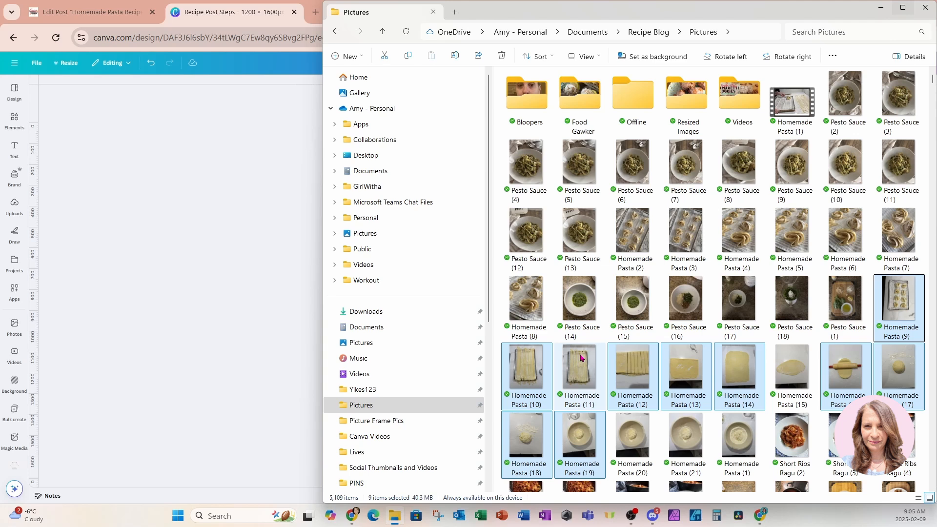
pyautogui.moveTo(579, 358); pyautogui.dragTo(437, 357)
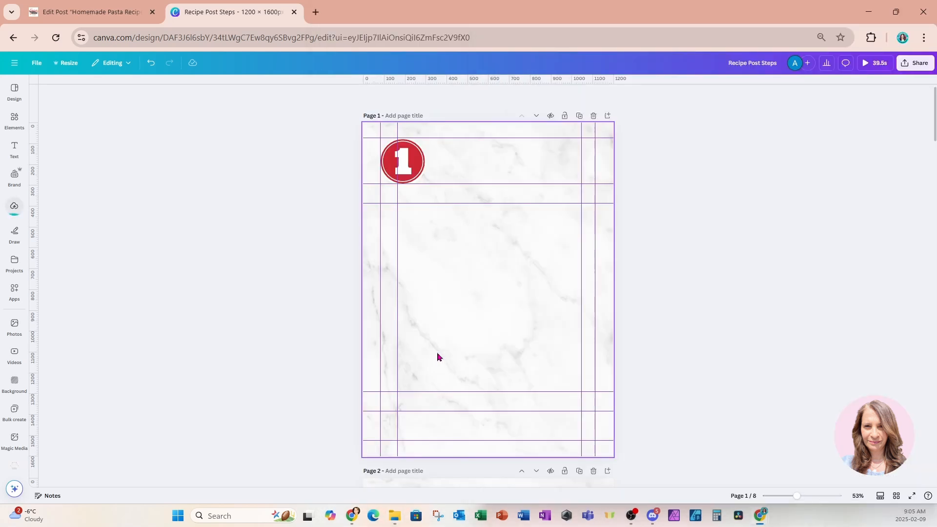
pyautogui.click(19, 219)
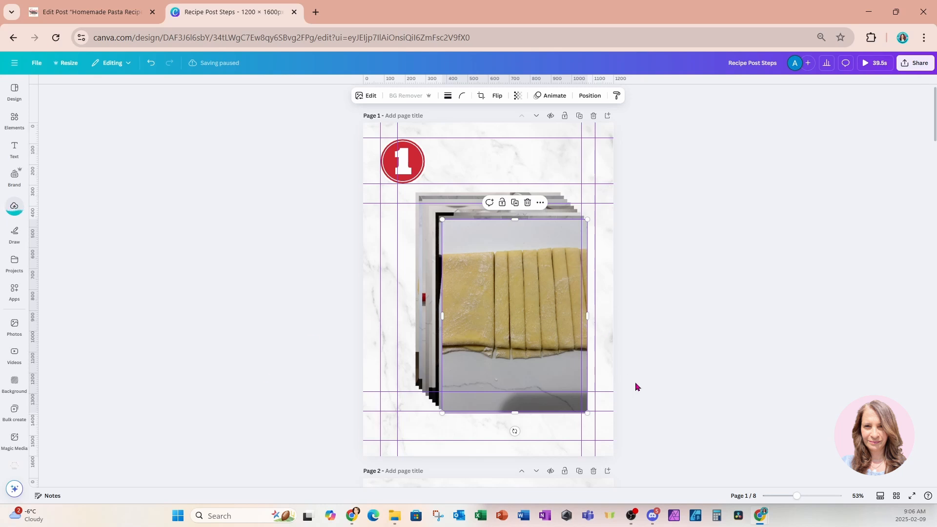
# Look over all pages as thumbnails, return to the page view and delete the stacked pasta photos from page 1.
pyautogui.click(896, 495)
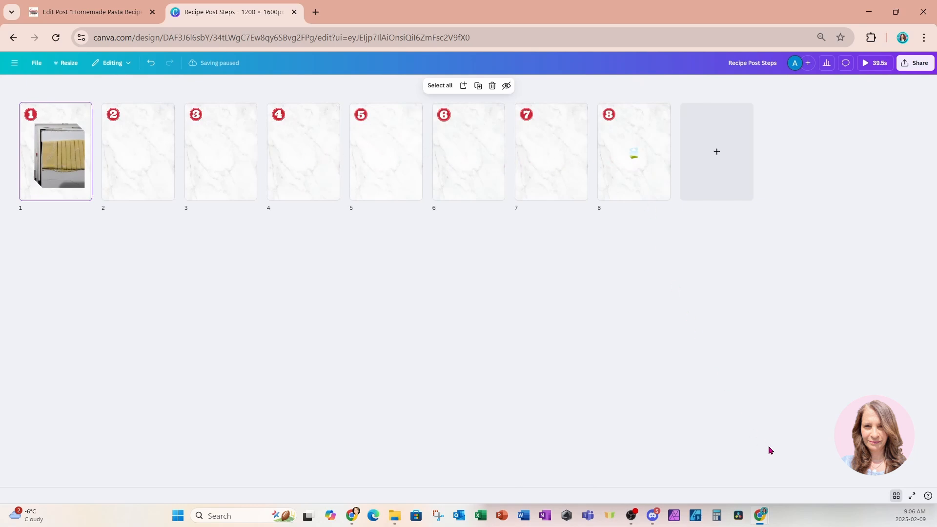
pyautogui.click(897, 495)
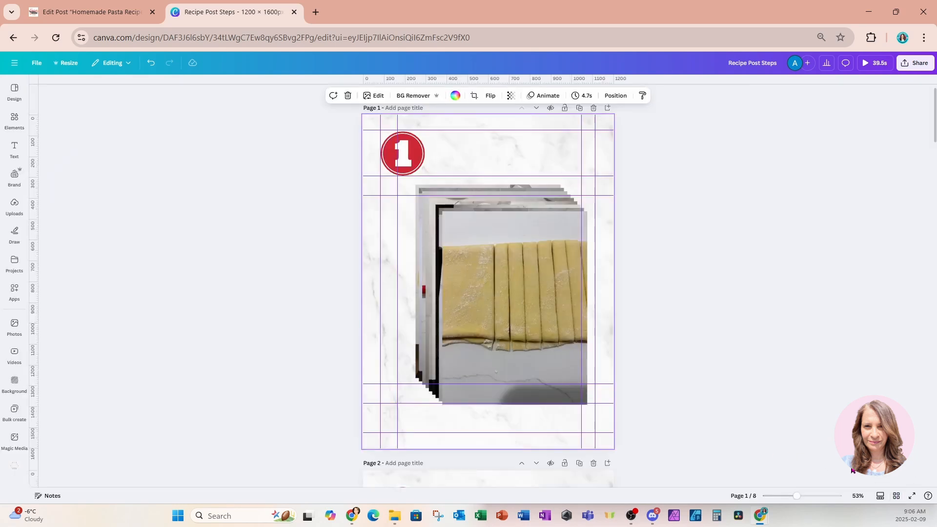
pyautogui.moveTo(641, 278); pyautogui.dragTo(483, 302)
pyautogui.press('Delete')
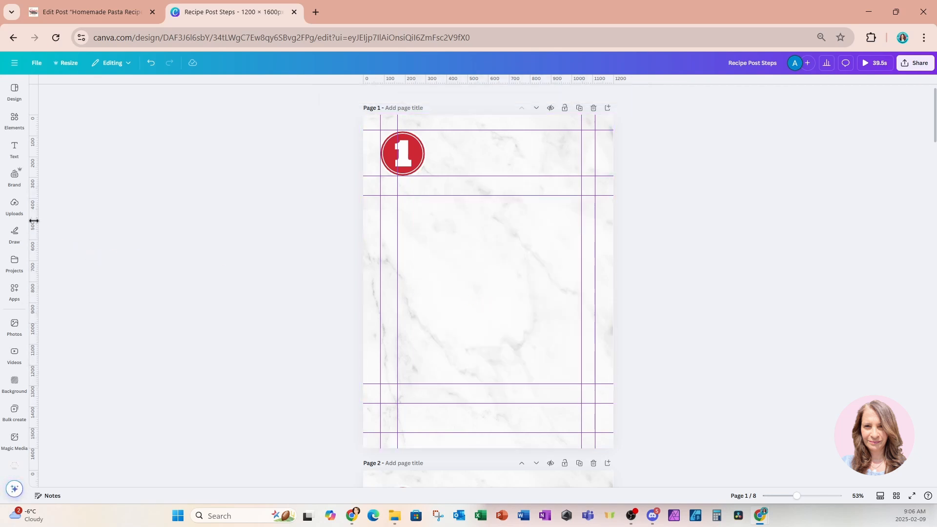
# Show the uploaded images and add the photo of flour in a bowl to page 1.
pyautogui.click(14, 205)
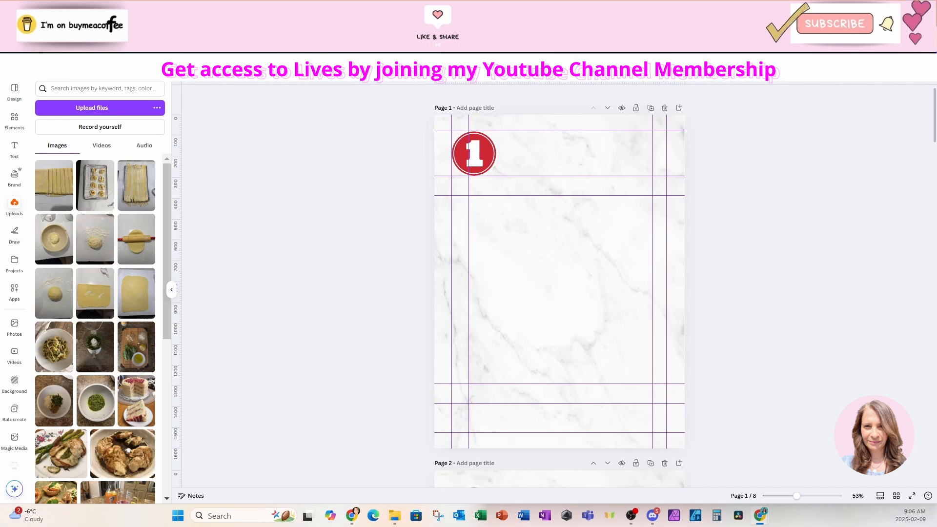
pyautogui.hotkey('ctrl', 'v')
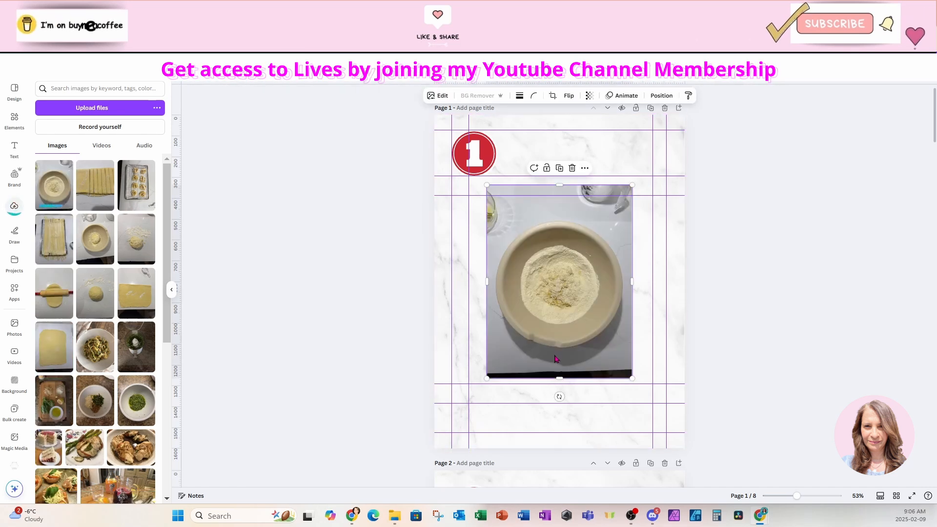
# Place the uploaded photo of the tray with eight pasta nests on page 8.
pyautogui.scroll(-10, 559, 359)
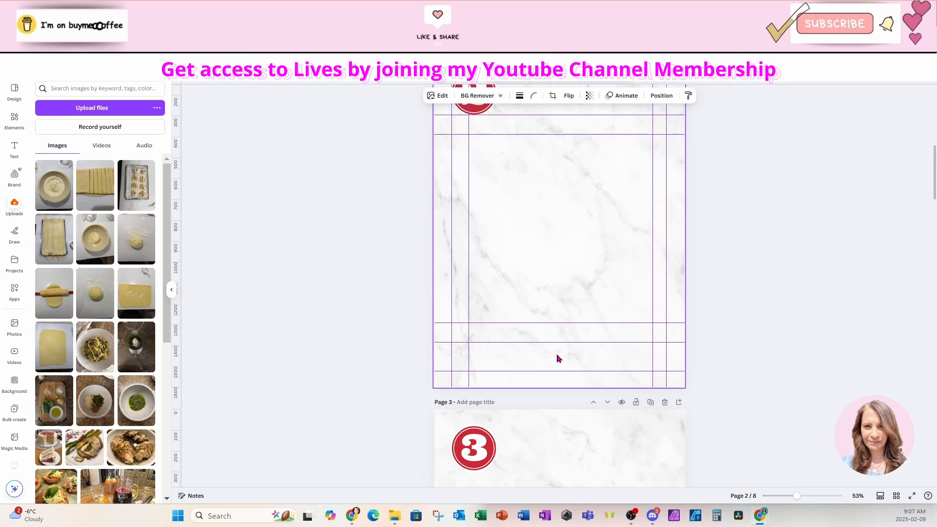
pyautogui.scroll(-3, 559, 358)
pyautogui.scroll(-20, 561, 356)
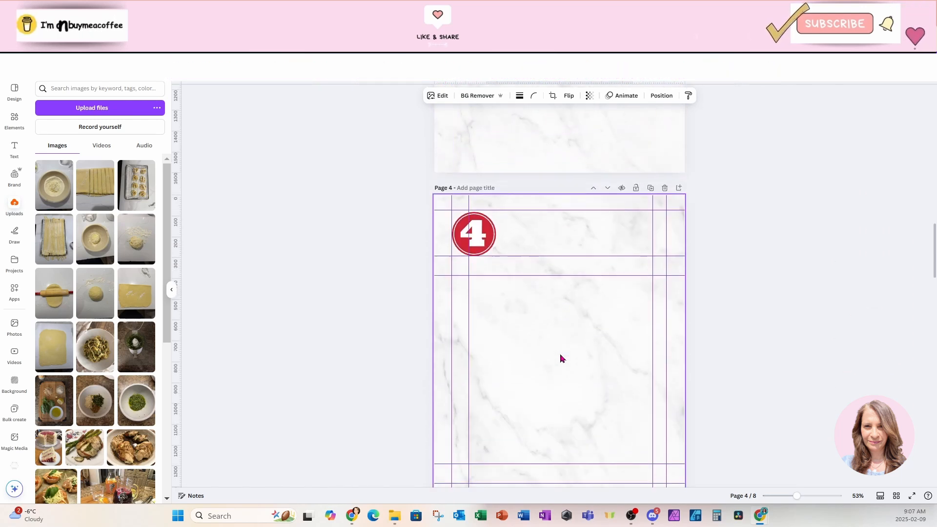
pyautogui.scroll(-20, 561, 358)
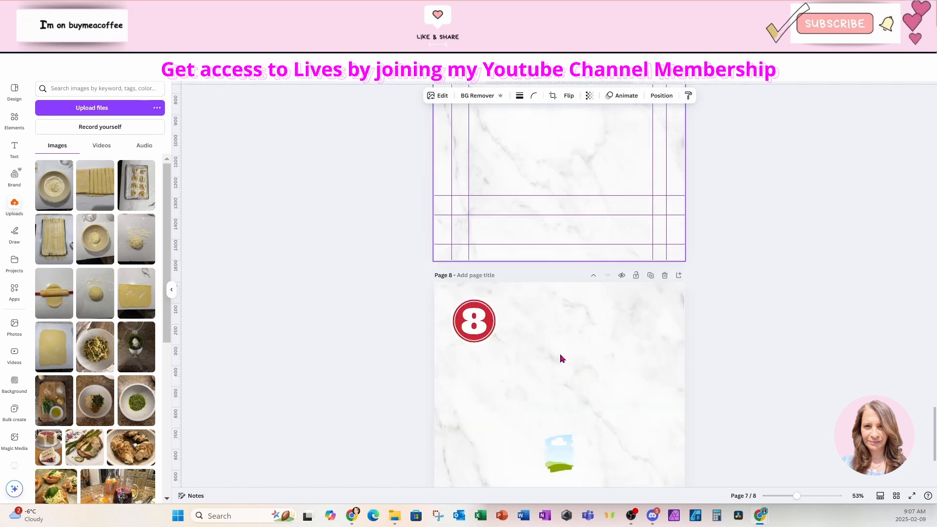
pyautogui.click(144, 195)
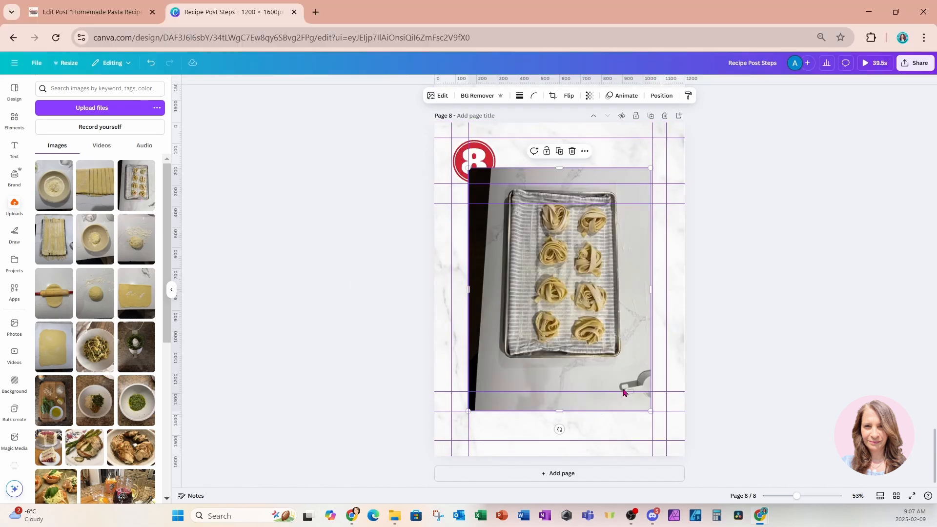
# Check the noodle tray photo Homemade Pasta (10) in the Pictures folder and place its uploaded copy on page 7.
pyautogui.scroll(8, 623, 392)
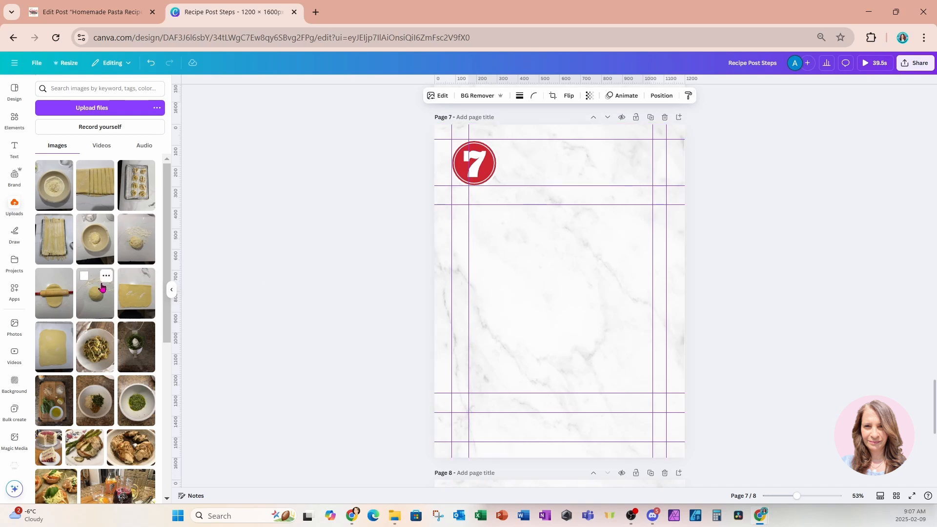
pyautogui.click(395, 516)
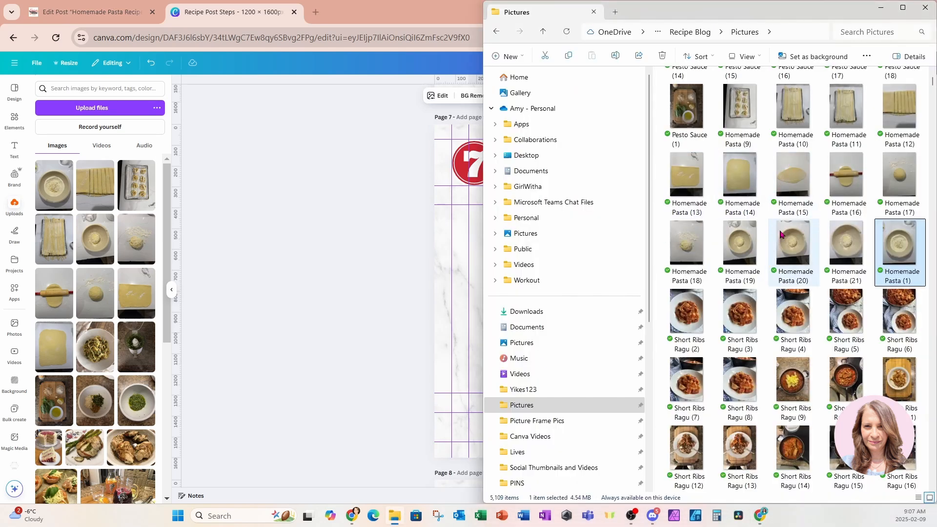
pyautogui.scroll(3, 781, 235)
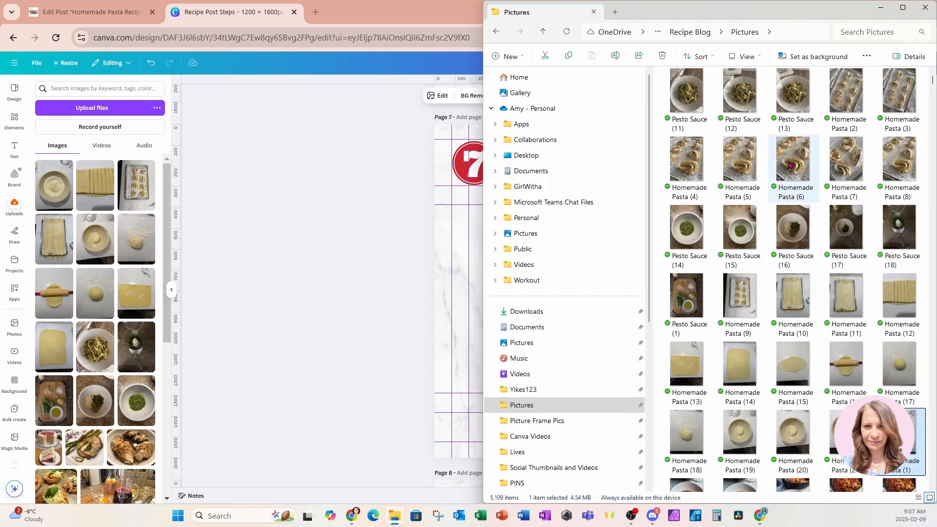
pyautogui.click(799, 294)
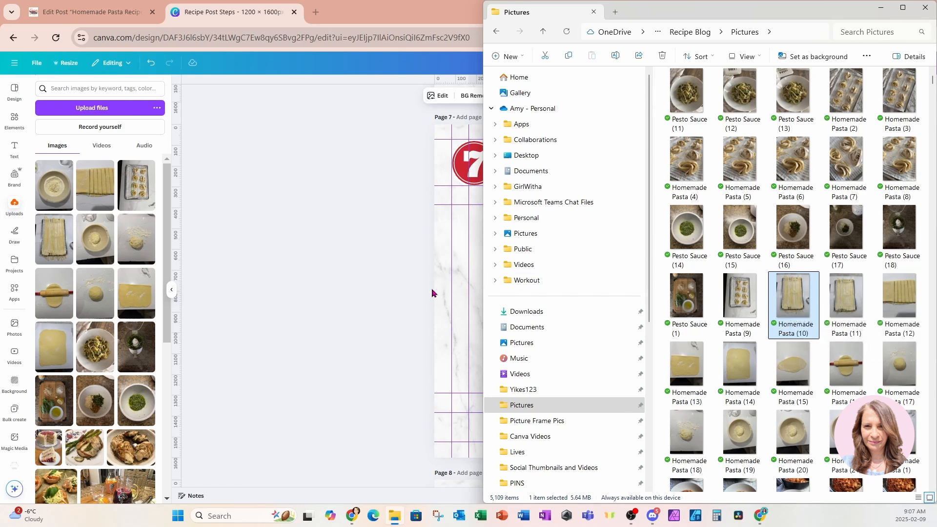
pyautogui.click(469, 284)
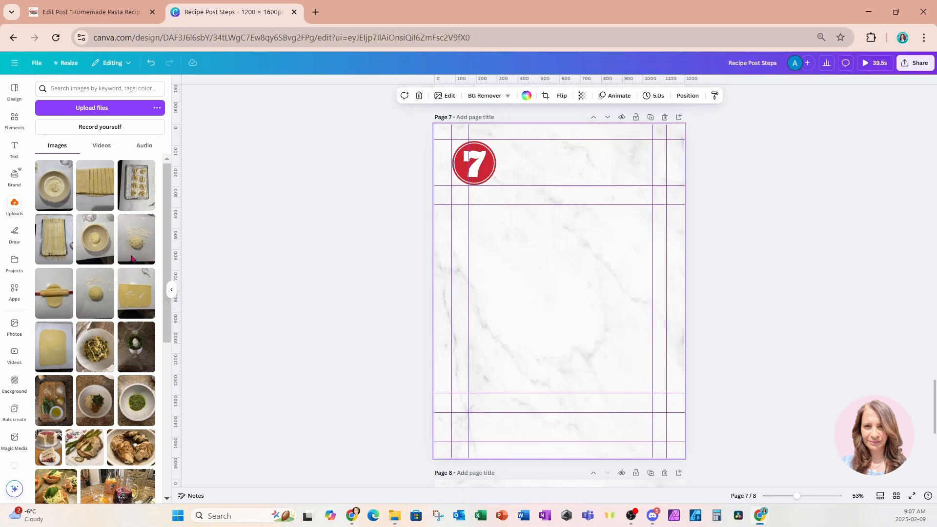
pyautogui.click(55, 246)
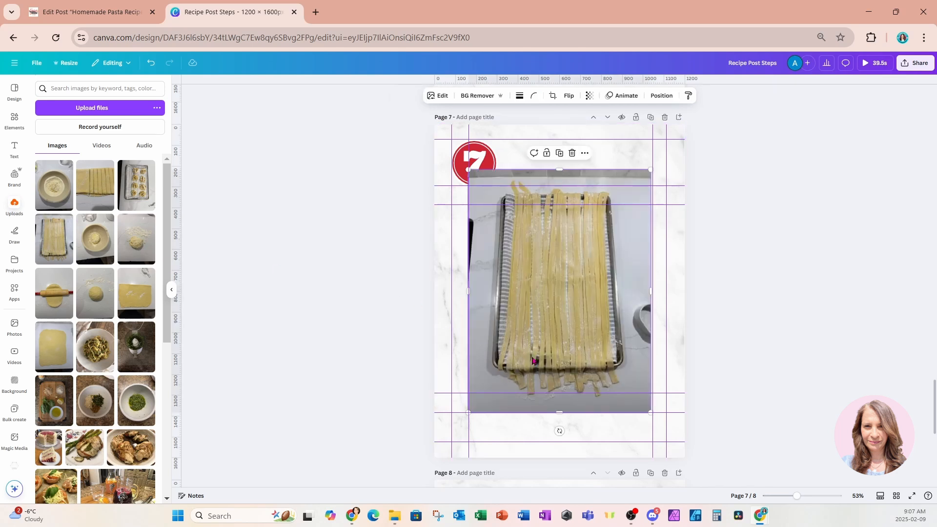
# Place the photo of the folded dough cut into strips on page 6 and the folded, floured dough on page 5.
pyautogui.scroll(8, 532, 361)
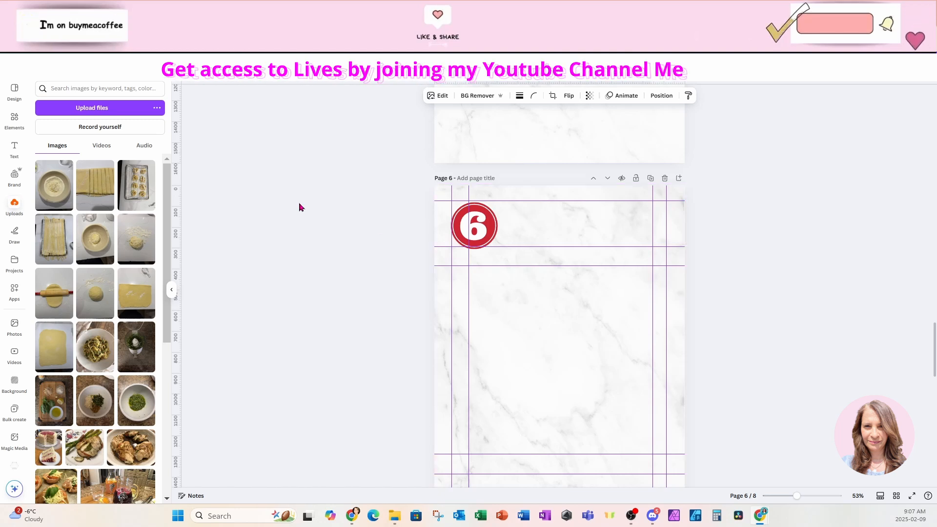
pyautogui.click(107, 198)
pyautogui.scroll(5, 540, 419)
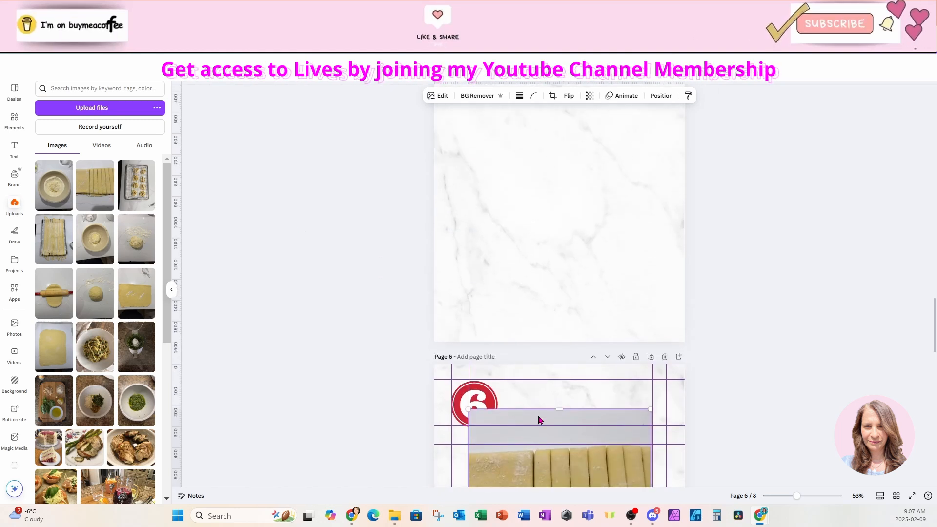
pyautogui.scroll(2, 539, 418)
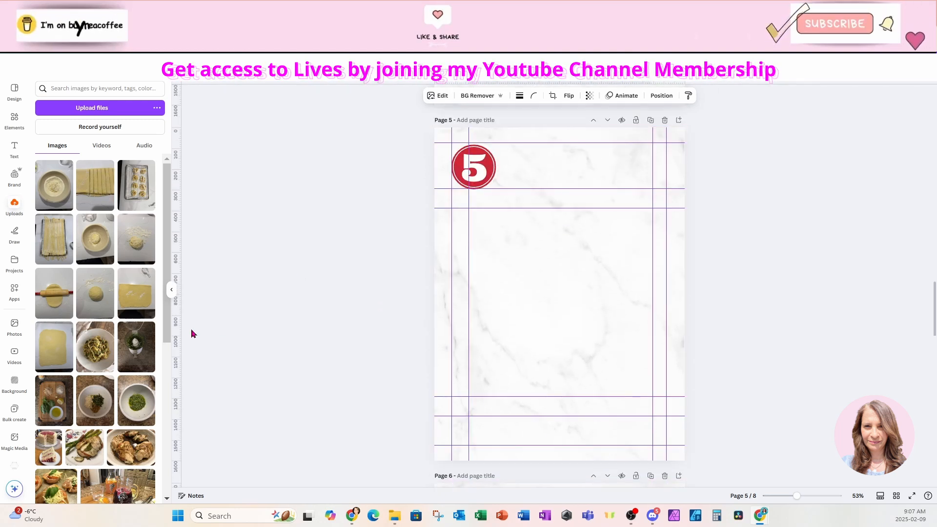
pyautogui.click(139, 294)
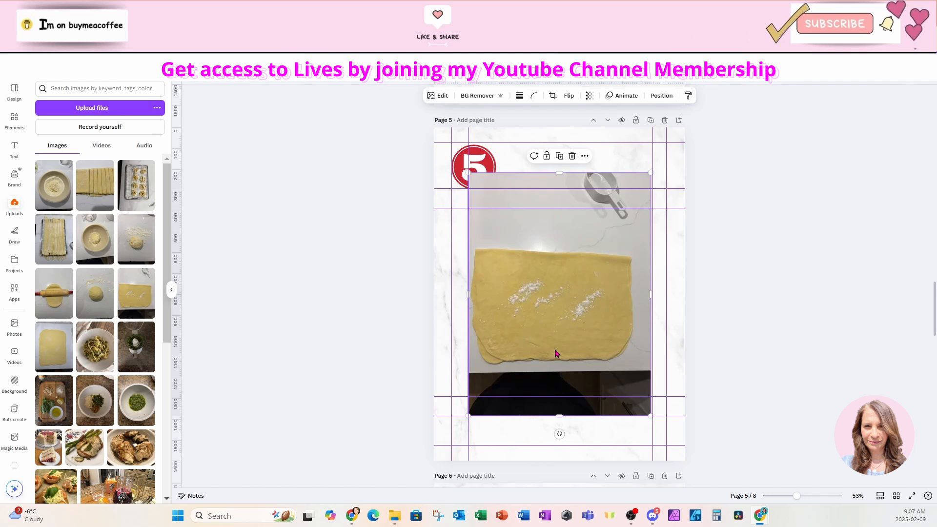
# Place the photo of the rolled-out dough sheet on page 4 and go on to page 3.
pyautogui.scroll(10, 556, 353)
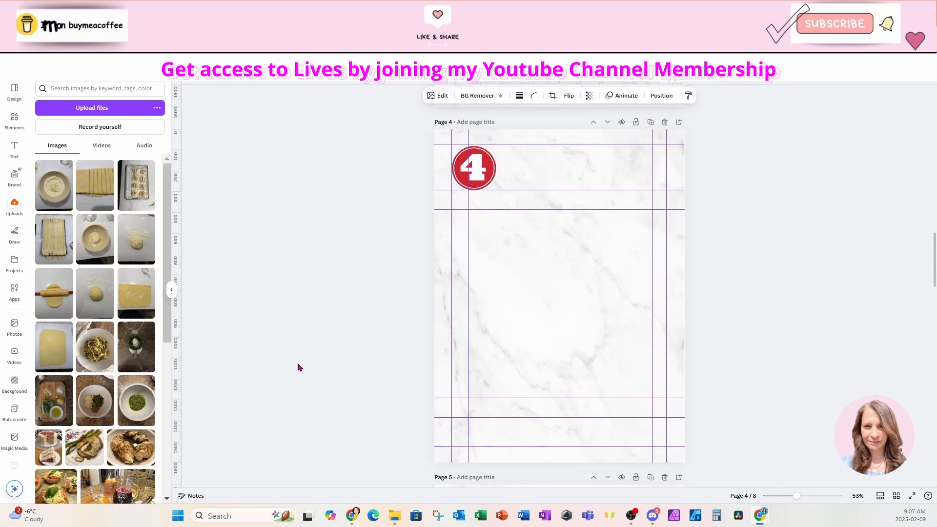
pyautogui.click(52, 365)
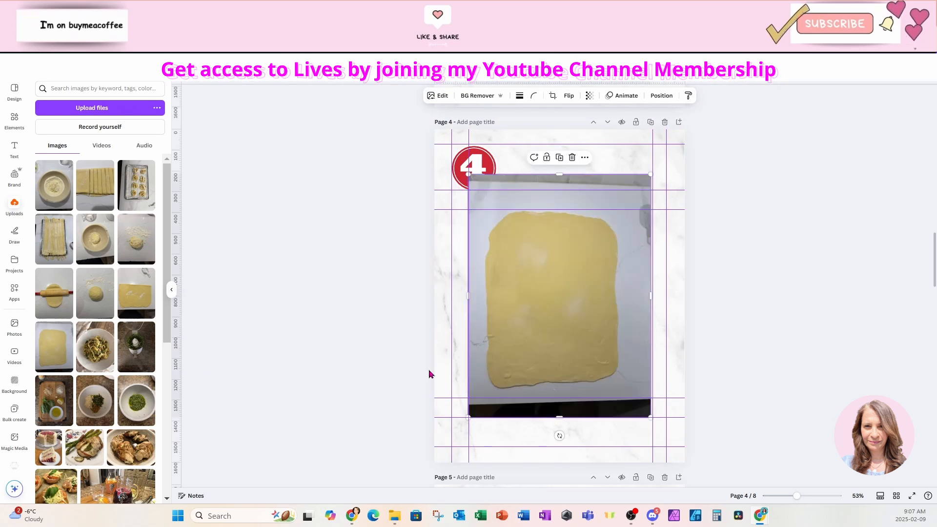
pyautogui.scroll(3, 542, 388)
pyautogui.scroll(8, 546, 388)
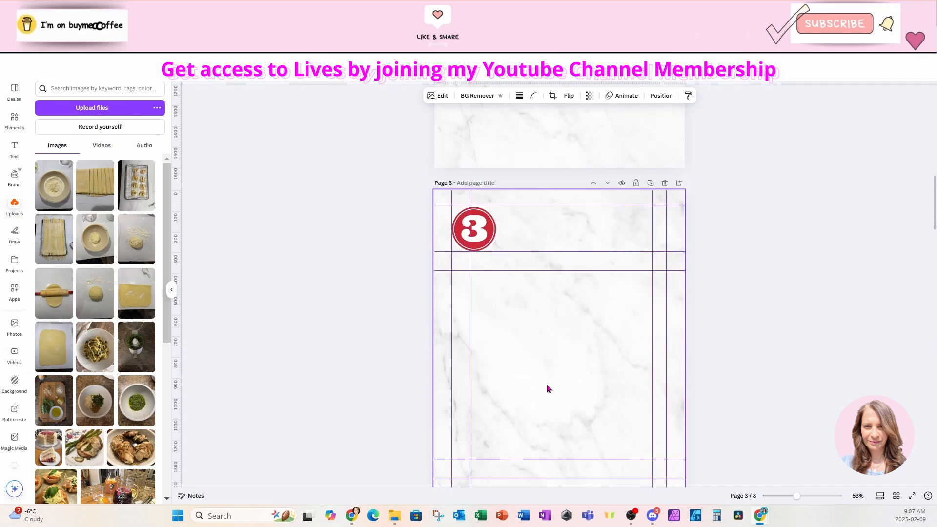
# Place the rolling pin photo on page 3 and the photo of the dough ball on page 2.
pyautogui.click(52, 300)
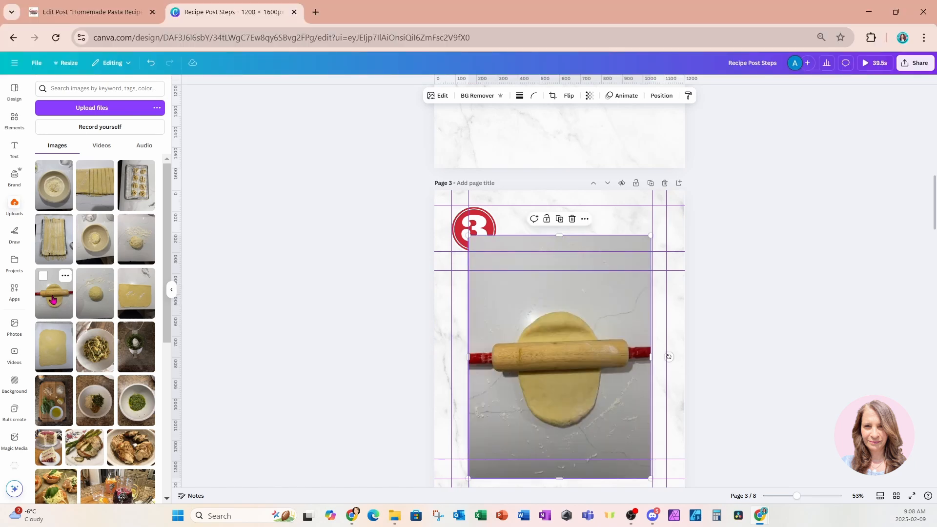
pyautogui.scroll(10, 529, 302)
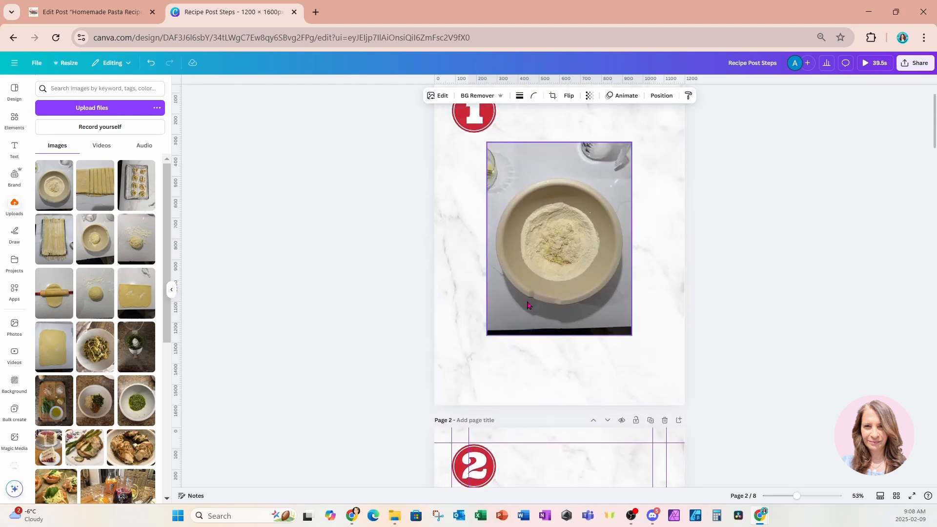
pyautogui.scroll(-6, 528, 305)
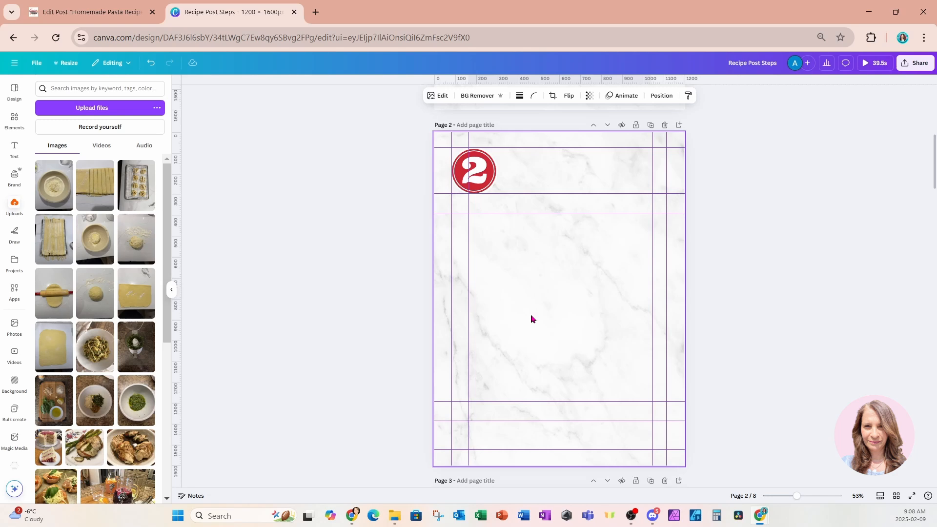
pyautogui.hotkey('ctrl', 'v')
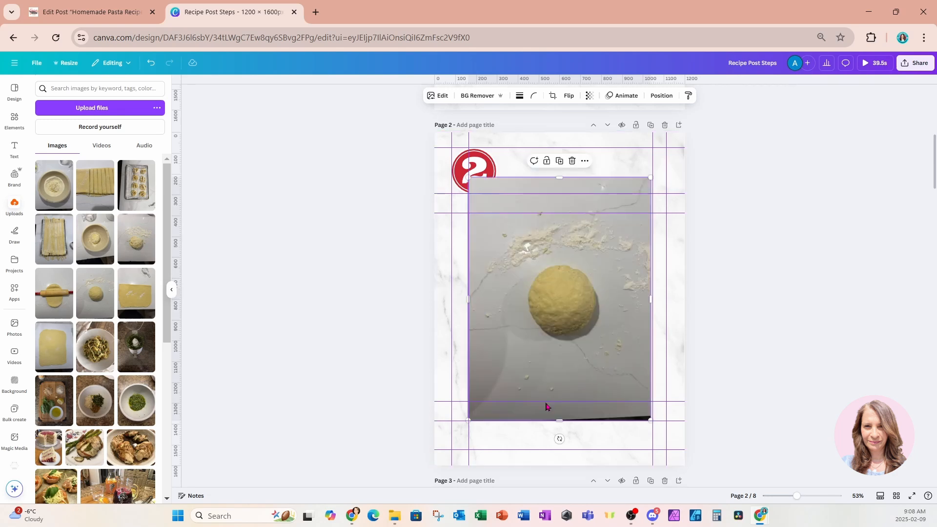
# Remove the background from the flour bowl photo on page 1, and crop and enlarge the cutout to fill the area under the number.
pyautogui.scroll(7, 546, 406)
pyautogui.click(544, 319)
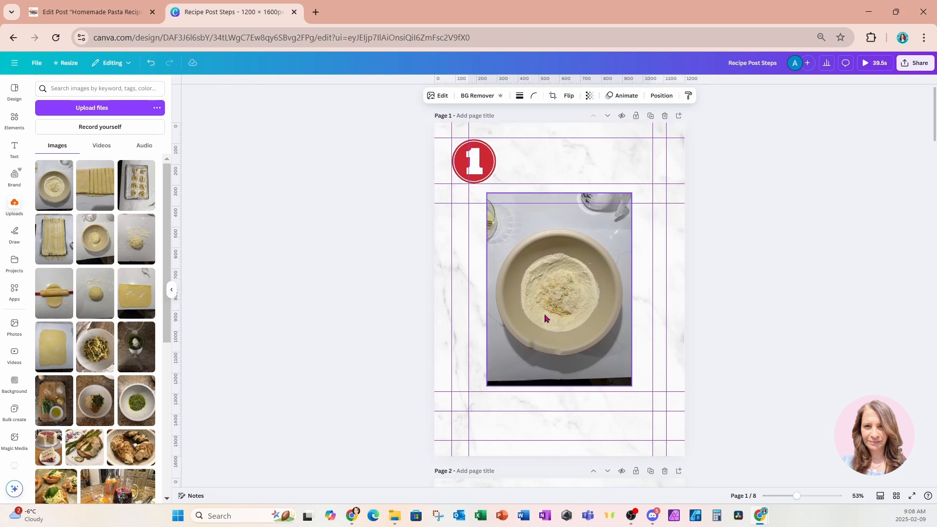
pyautogui.click(476, 95)
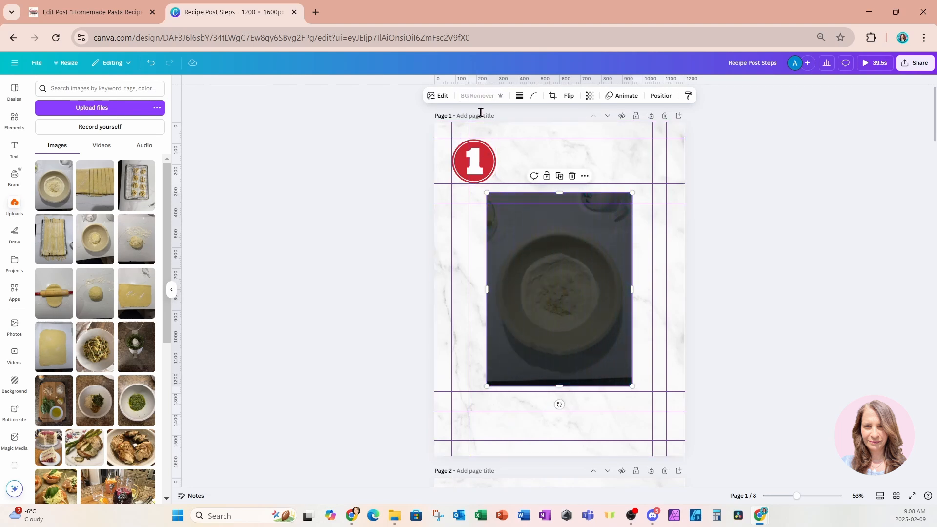
pyautogui.moveTo(559, 193); pyautogui.dragTo(562, 222)
pyautogui.moveTo(560, 387); pyautogui.dragTo(563, 366)
pyautogui.moveTo(632, 365); pyautogui.dragTo(651, 389)
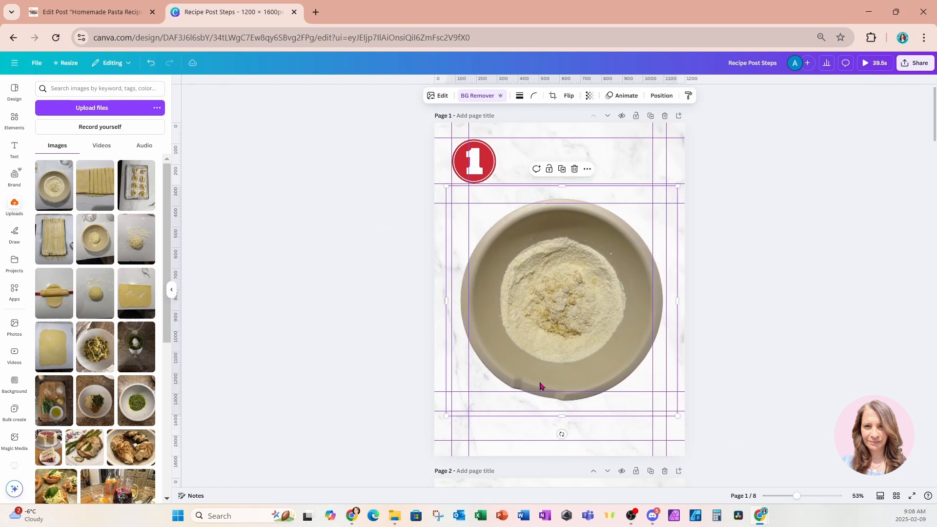
# Remove the background from the dough ball photo on page 2, and crop and enlarge the cutout in the middle of the page.
pyautogui.scroll(-7, 540, 386)
pyautogui.click(563, 342)
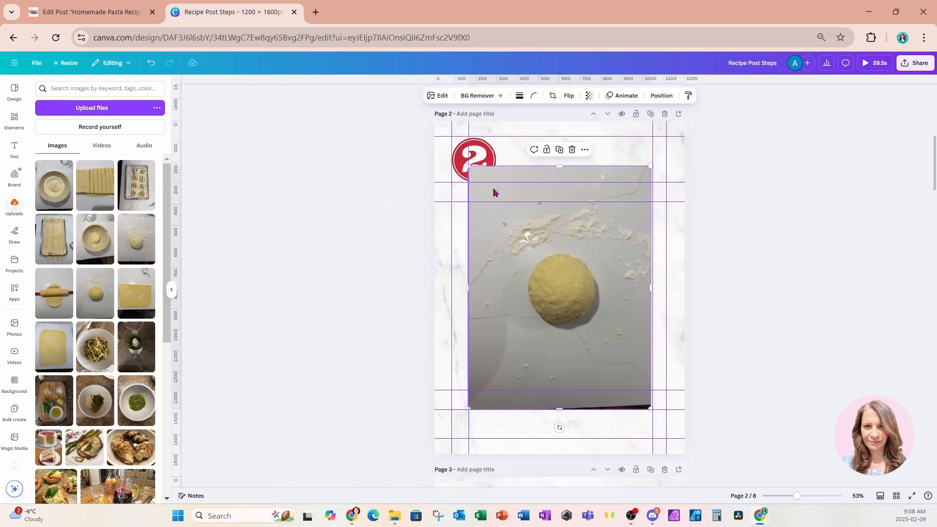
pyautogui.click(475, 98)
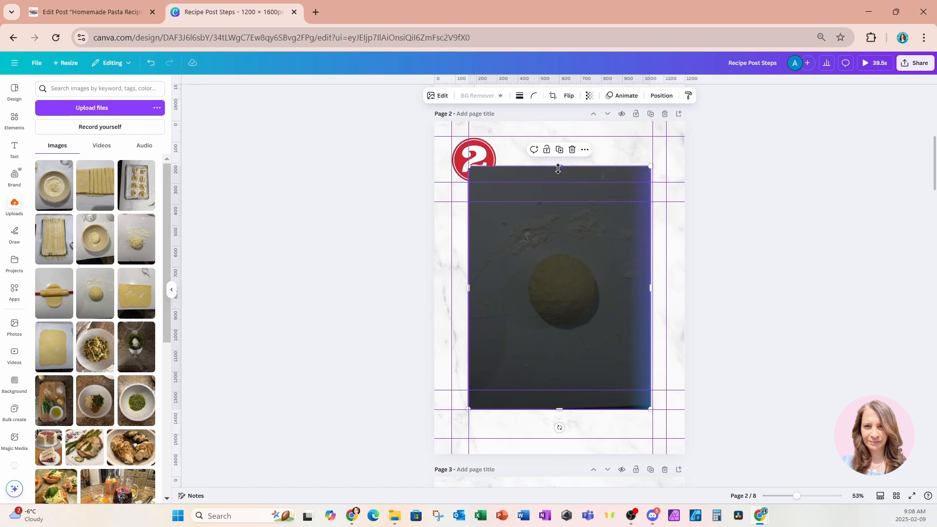
pyautogui.moveTo(558, 169); pyautogui.dragTo(566, 210)
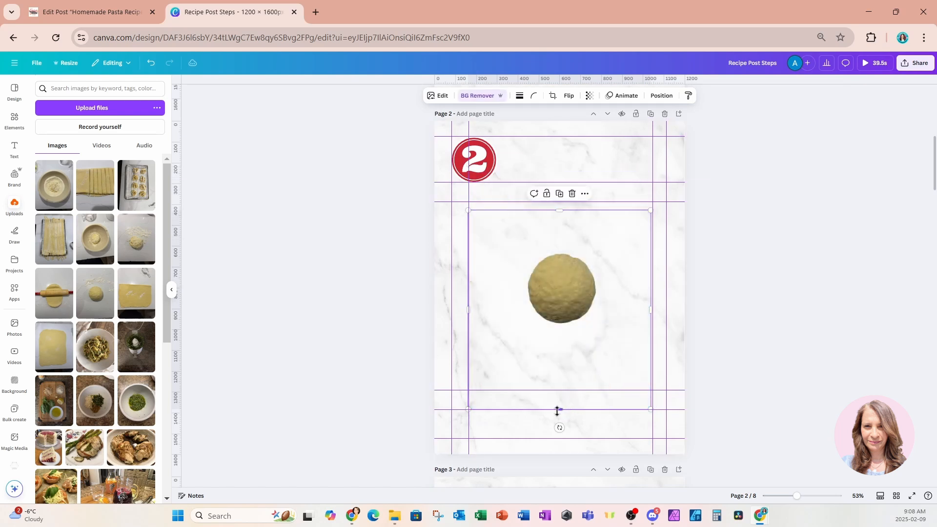
pyautogui.moveTo(559, 407); pyautogui.dragTo(559, 351)
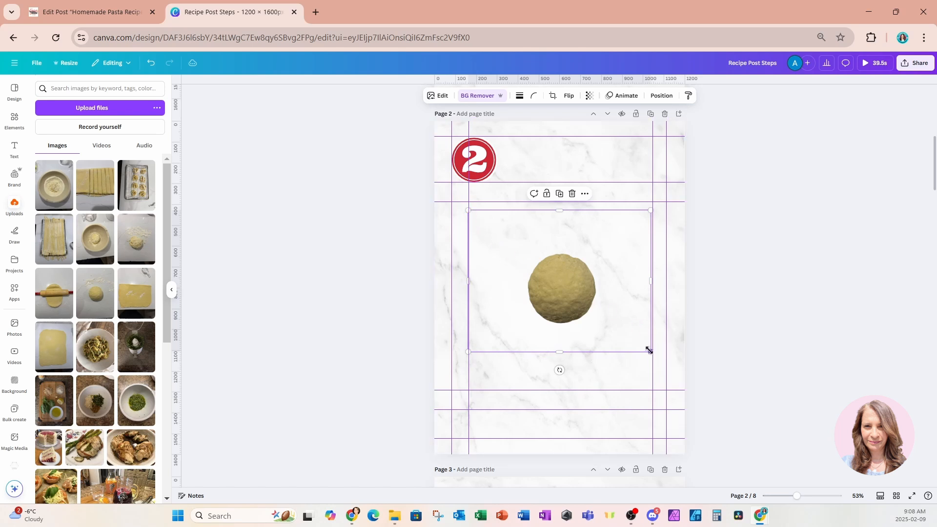
pyautogui.moveTo(650, 350); pyautogui.dragTo(766, 439)
pyautogui.moveTo(724, 407); pyautogui.dragTo(665, 369)
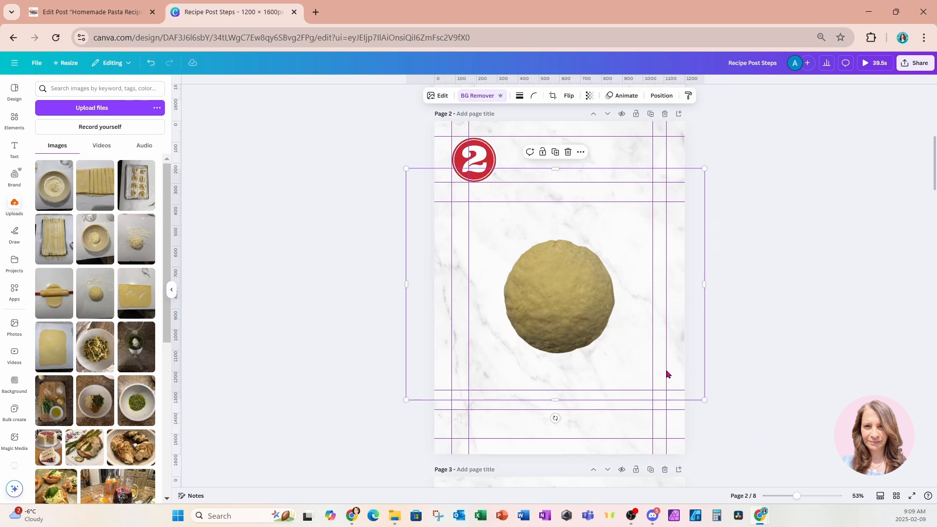
# Remove the background from the rolling pin photo on page 3 and crop its empty upper and lower areas.
pyautogui.scroll(-5, 667, 374)
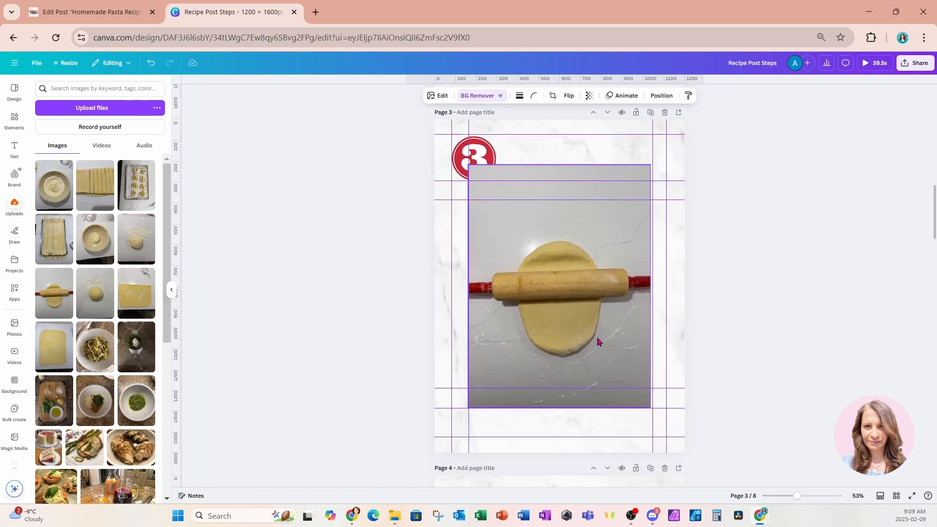
pyautogui.click(598, 341)
pyautogui.click(478, 96)
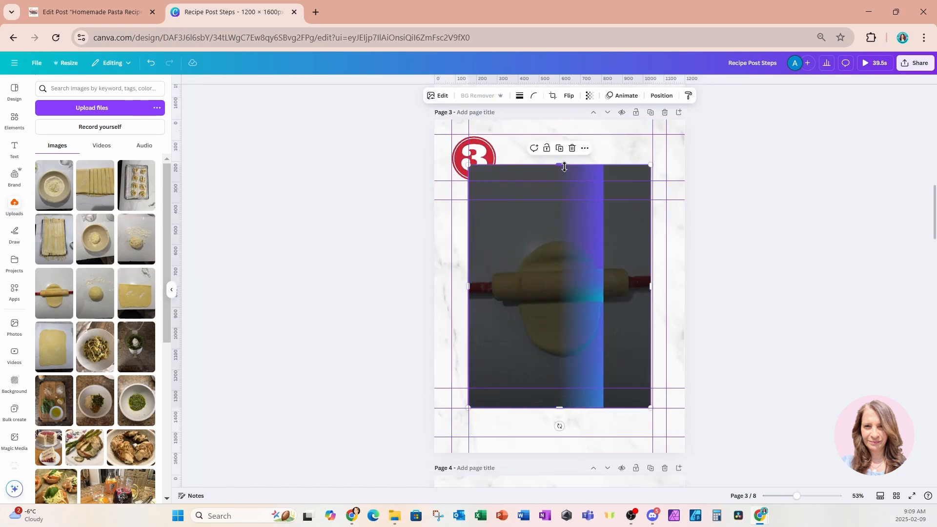
pyautogui.moveTo(565, 166); pyautogui.dragTo(564, 224)
pyautogui.moveTo(559, 407); pyautogui.dragTo(561, 371)
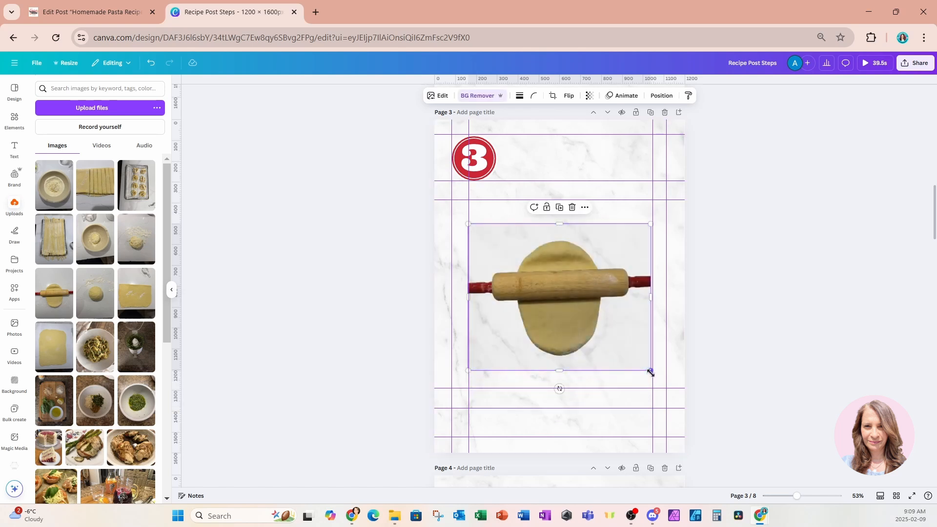
# Enlarge the rolling pin cutout to span page 3's full width and rotate it slightly clockwise so the pin sits level.
pyautogui.moveTo(651, 372)
pyautogui.mouseDown()
pyautogui.moveTo(722, 425)
pyautogui.moveTo(668, 368)
pyautogui.mouseUp()
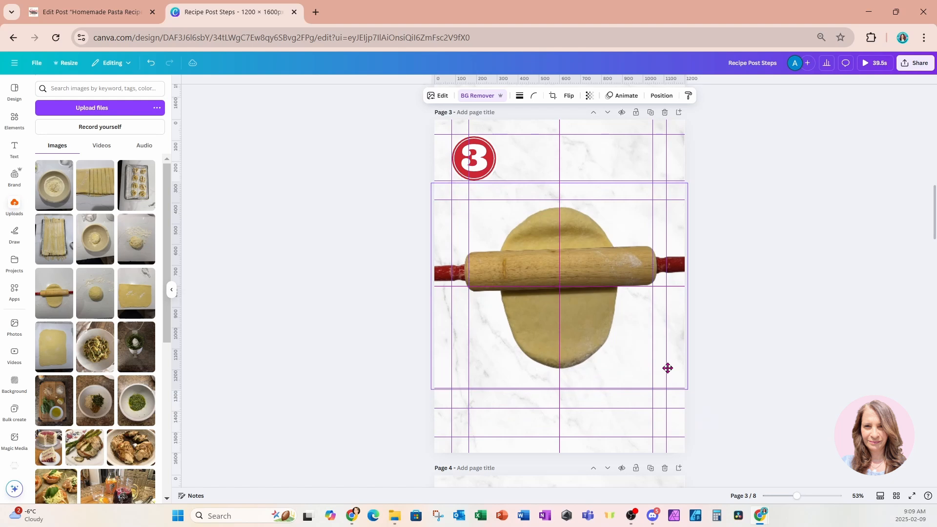
pyautogui.moveTo(559, 410); pyautogui.dragTo(553, 416)
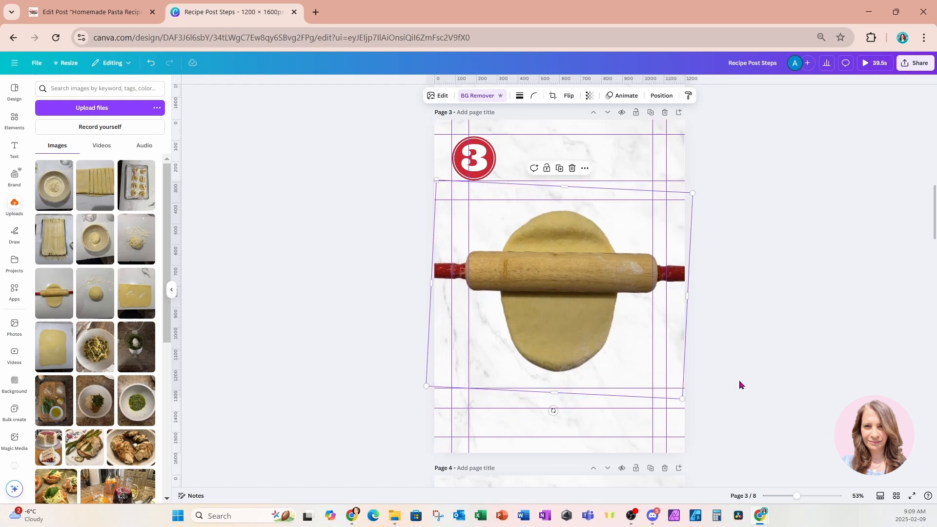
pyautogui.click(755, 379)
# Remove the background from the rolled-out dough sheet photo on page 4.
pyautogui.scroll(-10, 754, 379)
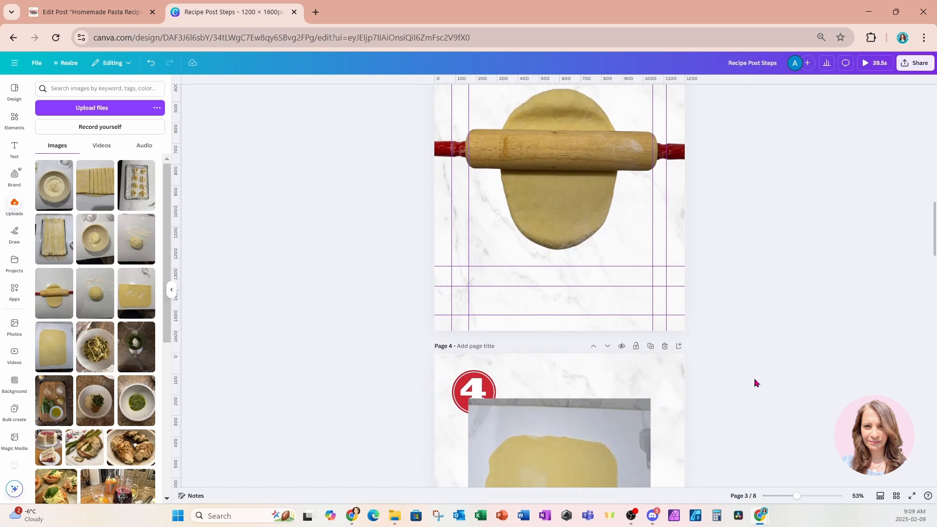
pyautogui.click(578, 295)
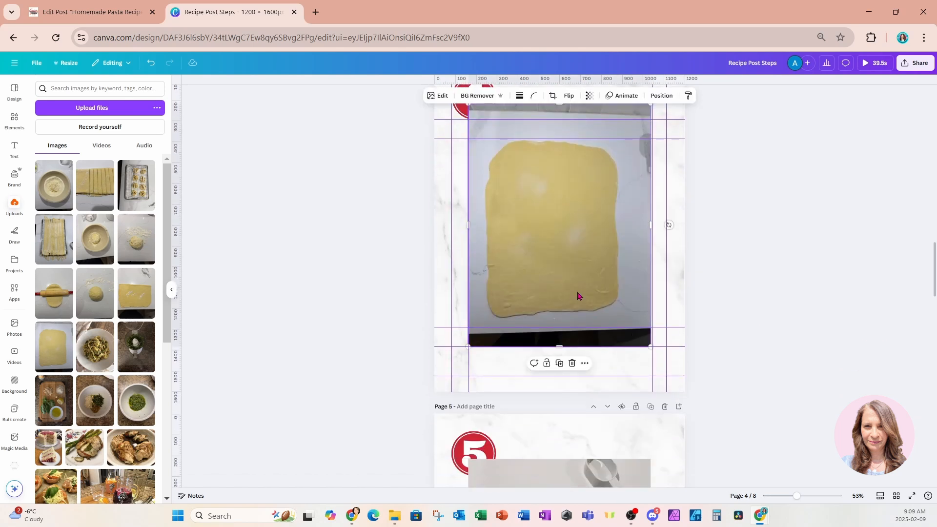
pyautogui.click(478, 96)
pyautogui.scroll(1, 621, 340)
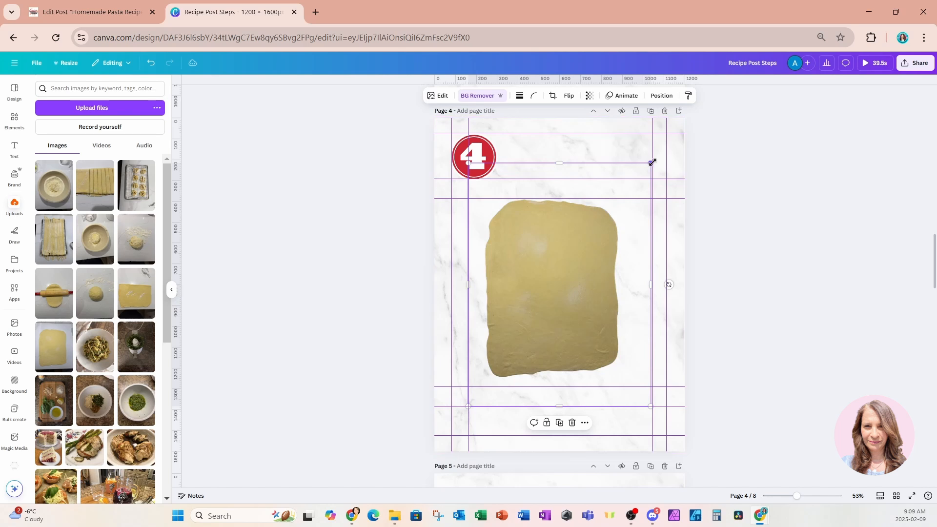
# Enlarge the dough sheet cutout on page 4 and shift it slightly left to center it on the page.
pyautogui.moveTo(652, 163); pyautogui.dragTo(669, 141)
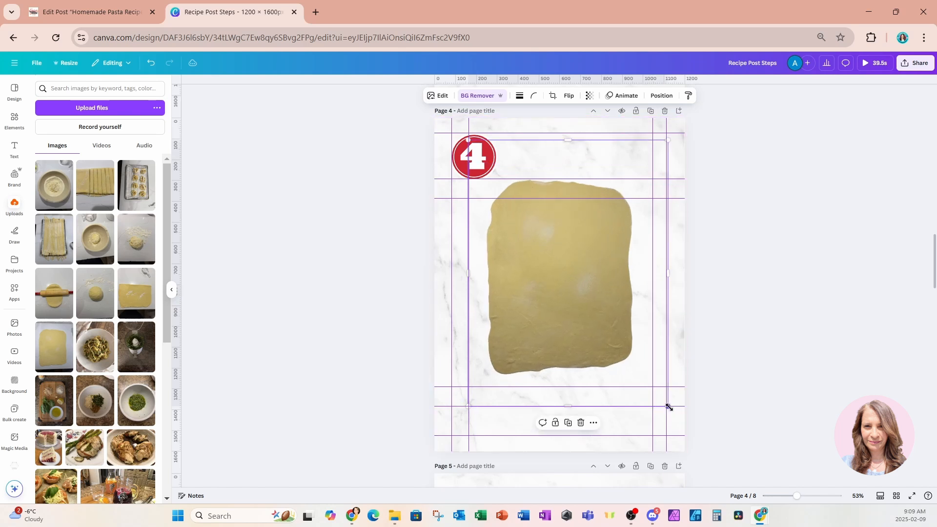
pyautogui.moveTo(667, 406); pyautogui.dragTo(683, 425)
pyautogui.scroll(-4, 683, 425)
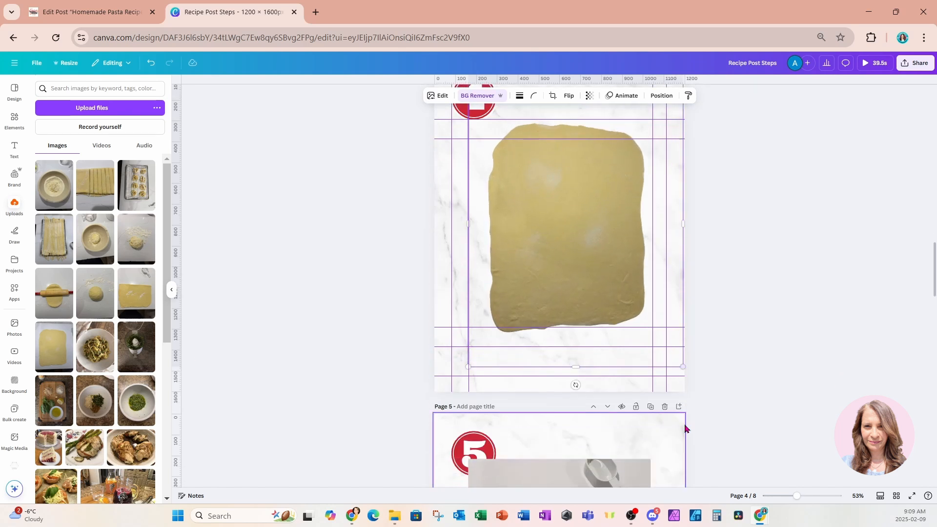
pyautogui.scroll(5, 679, 419)
pyautogui.scroll(-3, 600, 407)
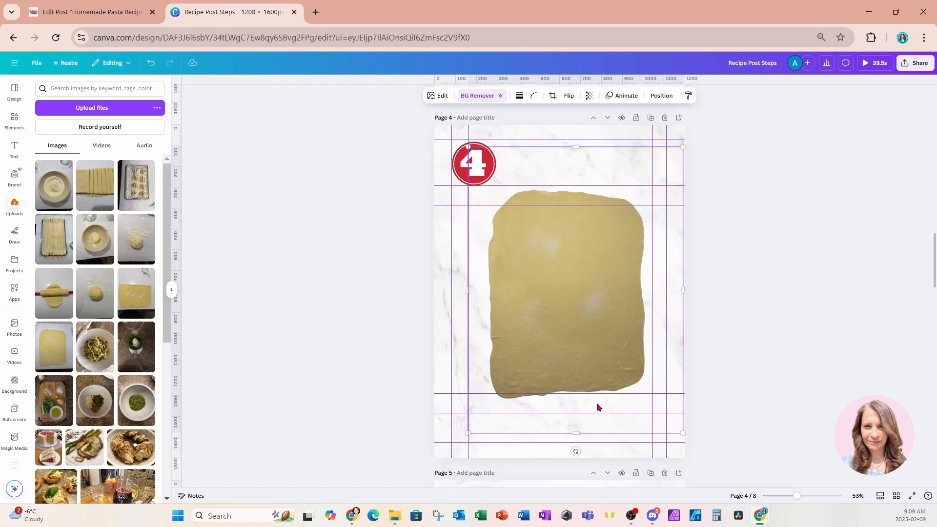
pyautogui.moveTo(596, 379); pyautogui.dragTo(589, 377)
# Remove the background from the folded, floured dough photo on page 5, crop it to about 875 × 712, and enlarge it.
pyautogui.scroll(-15, 589, 380)
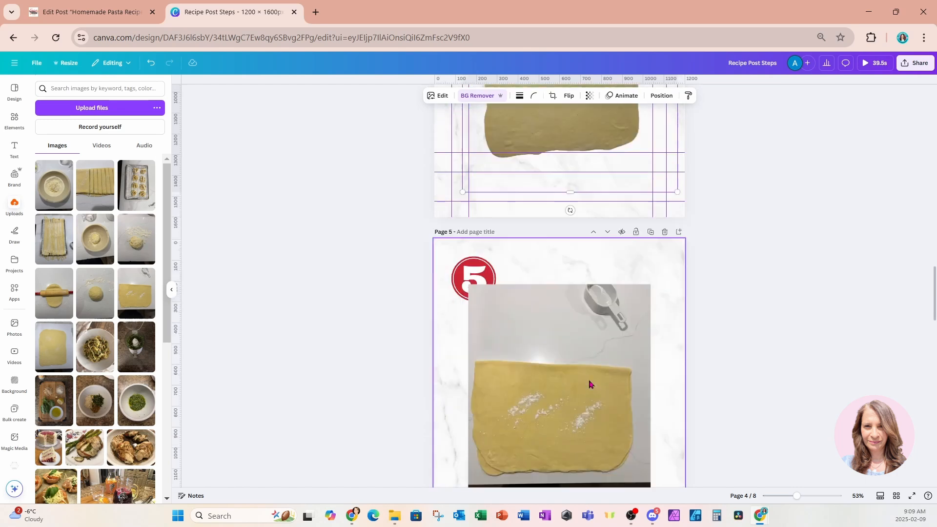
pyautogui.click(595, 298)
pyautogui.scroll(1, 596, 298)
pyautogui.scroll(1, 589, 288)
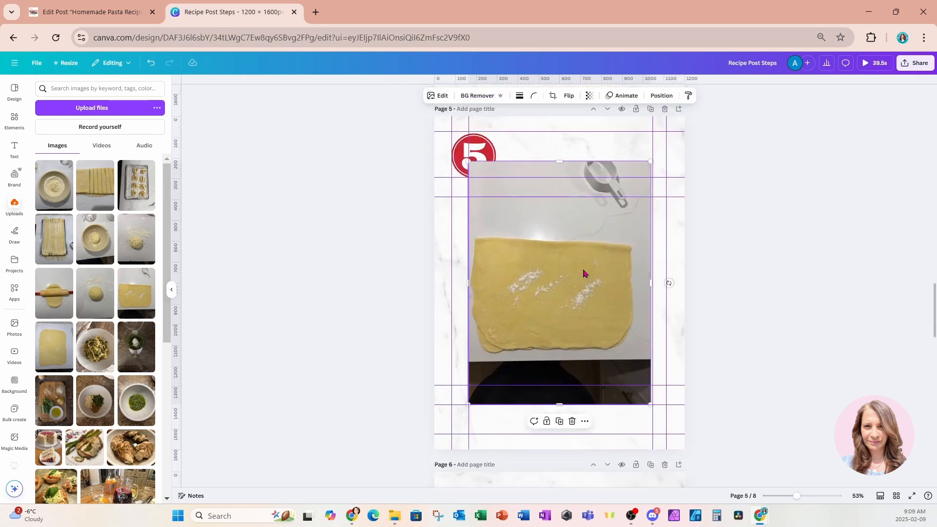
pyautogui.click(484, 96)
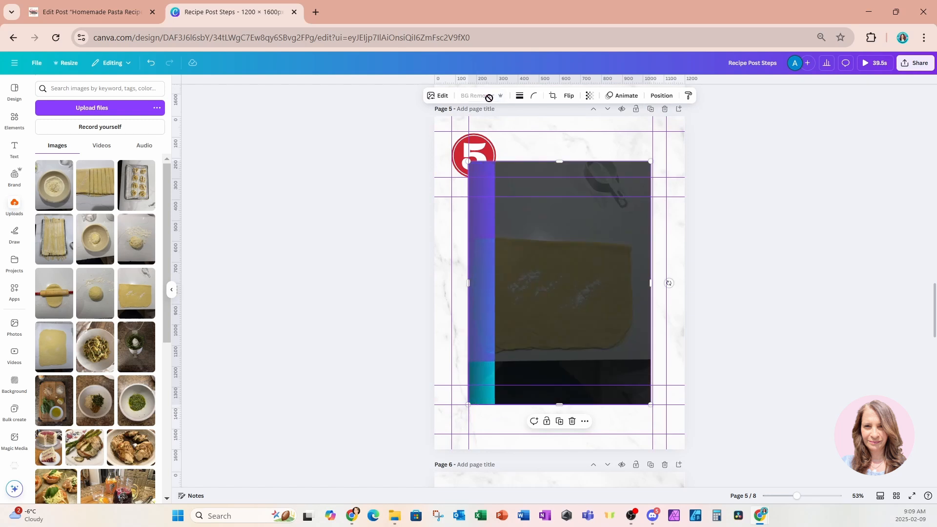
pyautogui.moveTo(559, 404); pyautogui.dragTo(559, 367)
pyautogui.moveTo(559, 161); pyautogui.dragTo(559, 220)
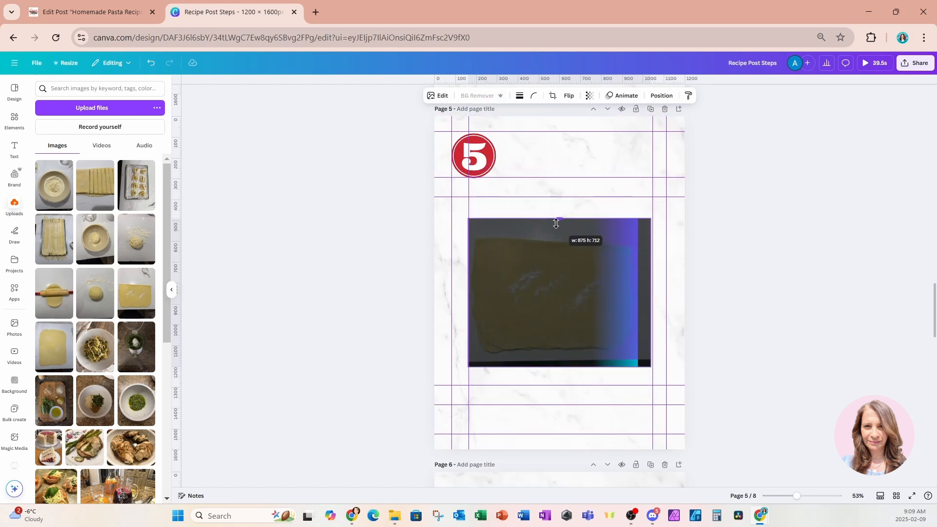
pyautogui.moveTo(651, 367); pyautogui.dragTo(665, 385)
# Remove the background from the sliced dough photo on page 6, crop it to about 875 × 760, and enlarge it.
pyautogui.scroll(-7, 665, 385)
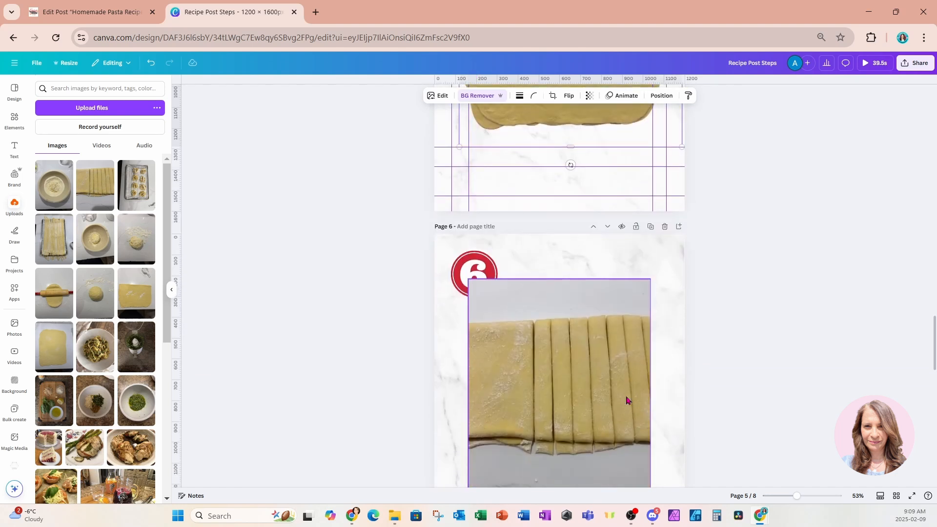
pyautogui.click(477, 96)
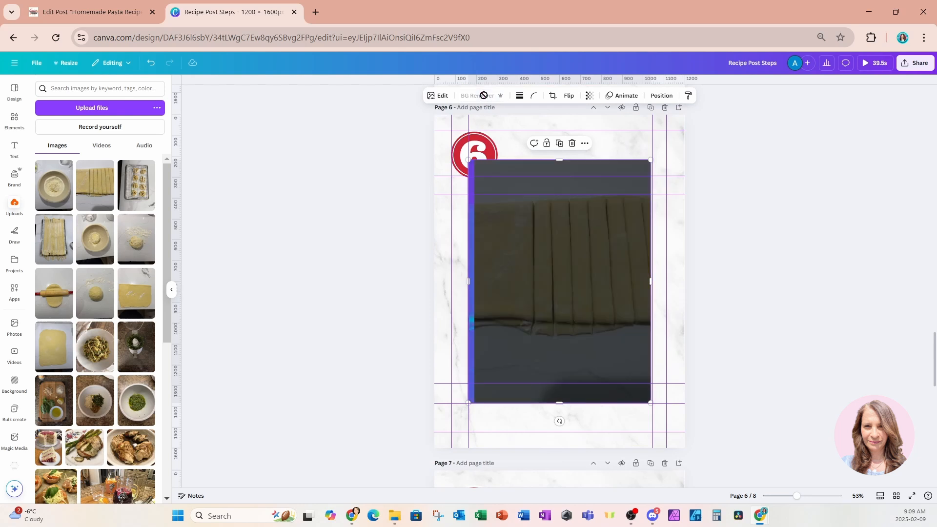
pyautogui.moveTo(559, 162); pyautogui.dragTo(558, 195)
pyautogui.moveTo(566, 404); pyautogui.dragTo(565, 355)
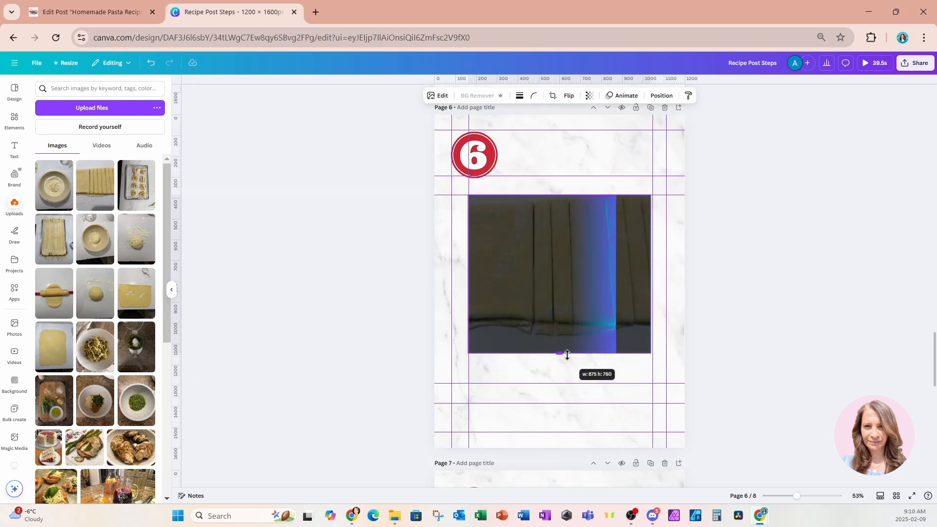
pyautogui.moveTo(652, 355)
pyautogui.mouseDown()
pyautogui.moveTo(674, 379)
pyautogui.moveTo(648, 370)
pyautogui.mouseUp()
# Remove the background from the noodle tray photo on page 7, trim its upper and lower edges slightly, and enlarge it.
pyautogui.scroll(-5, 648, 370)
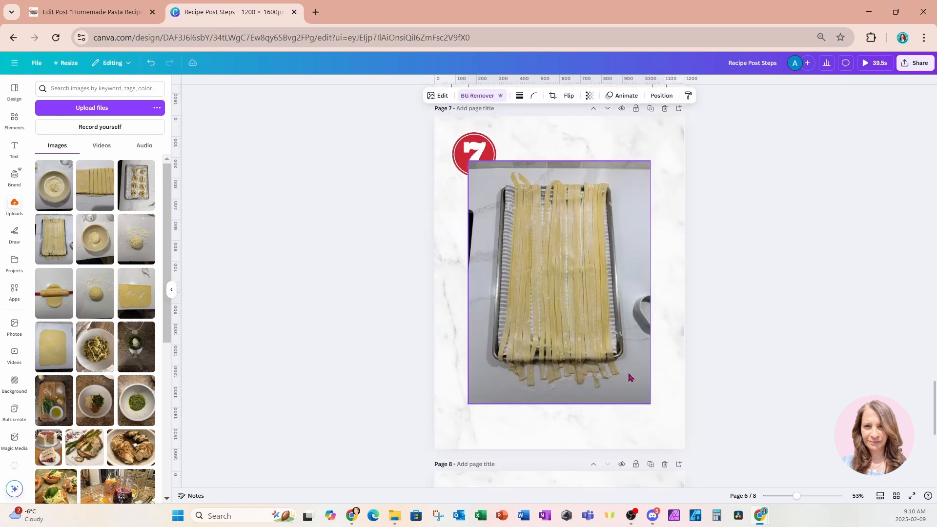
pyautogui.click(632, 377)
pyautogui.click(498, 96)
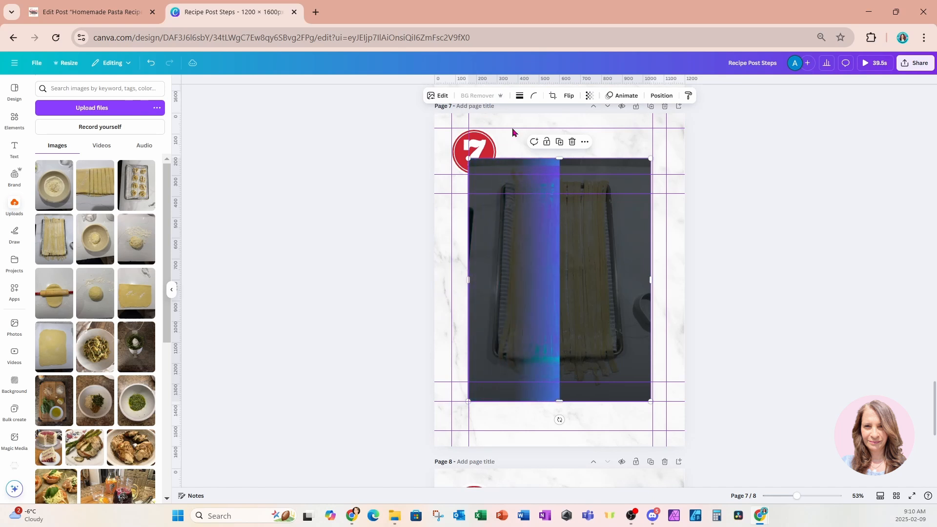
pyautogui.moveTo(560, 158); pyautogui.dragTo(560, 166)
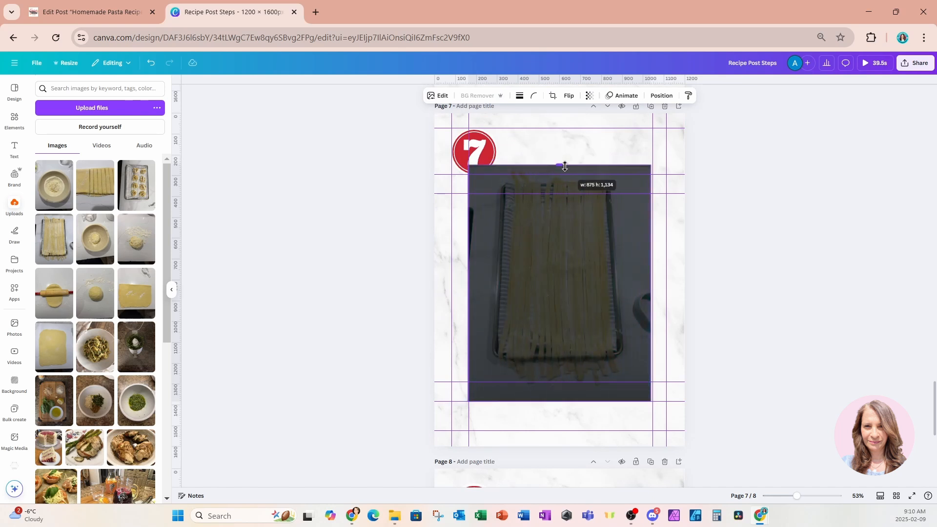
pyautogui.moveTo(559, 400); pyautogui.dragTo(561, 392)
pyautogui.moveTo(651, 394); pyautogui.dragTo(659, 412)
# Remove the background from the pasta nests tray photo on page 8, trim its upper and lower edges, and enlarge it.
pyautogui.scroll(-7, 657, 415)
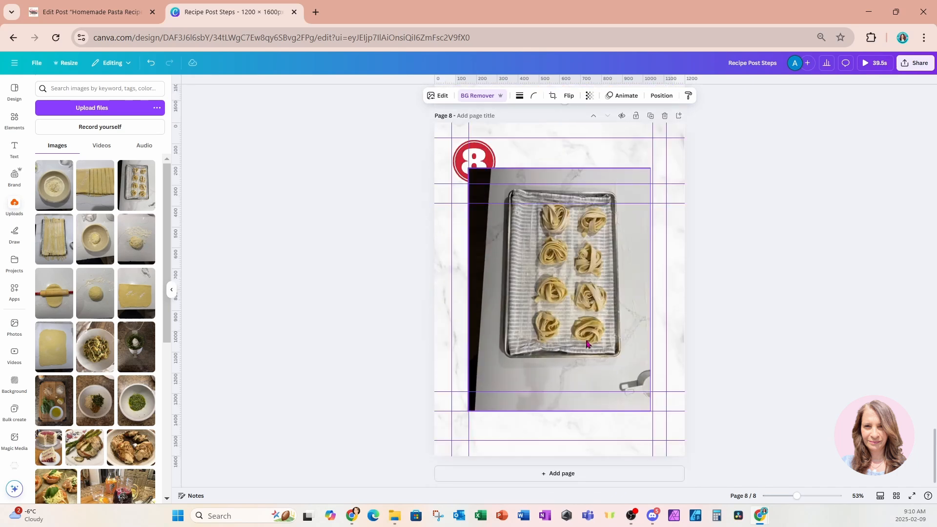
pyautogui.click(478, 96)
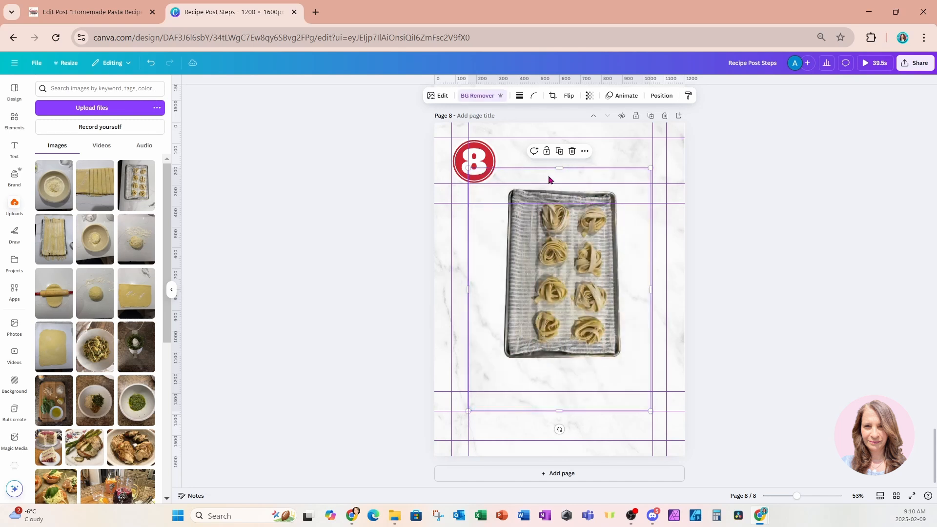
pyautogui.moveTo(558, 175); pyautogui.dragTo(558, 192)
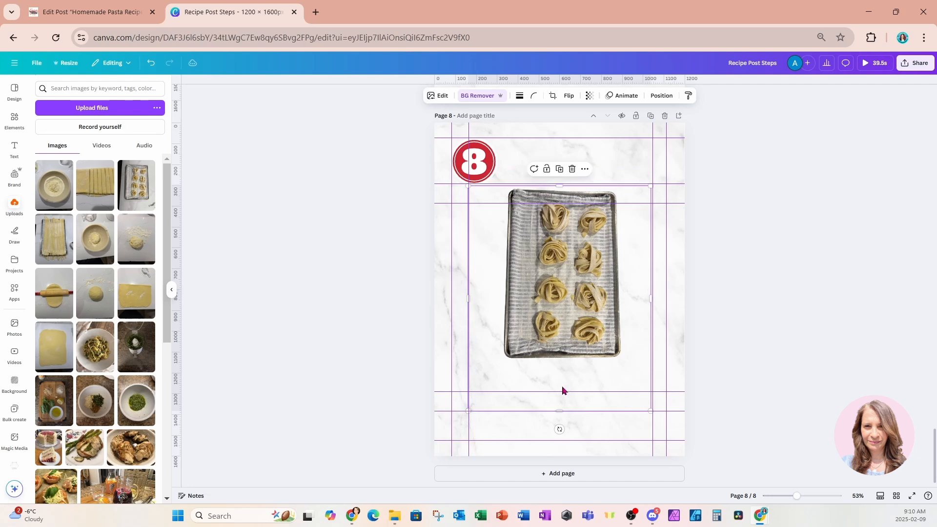
pyautogui.moveTo(563, 408); pyautogui.dragTo(561, 367)
pyautogui.moveTo(650, 368); pyautogui.dragTo(670, 405)
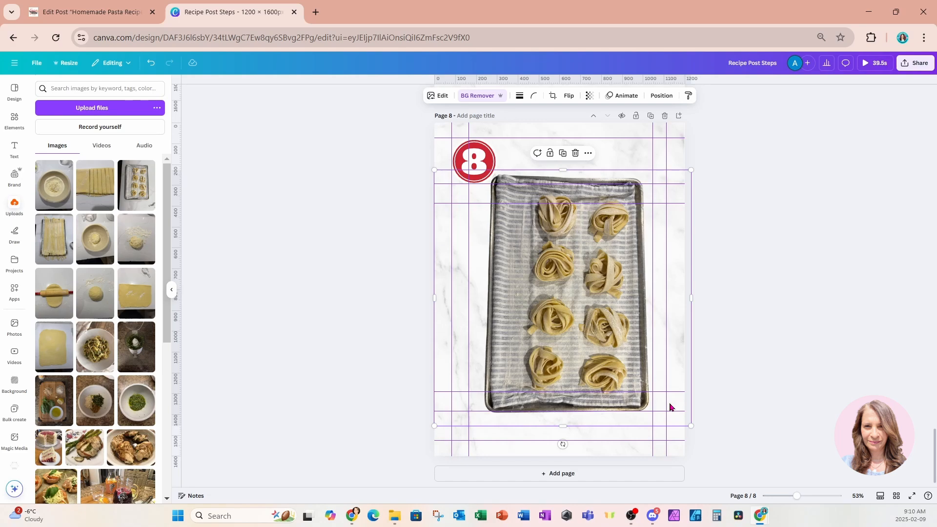
# Scale the flour bowl cutout on page 1 down slightly.
pyautogui.scroll(10, 670, 407)
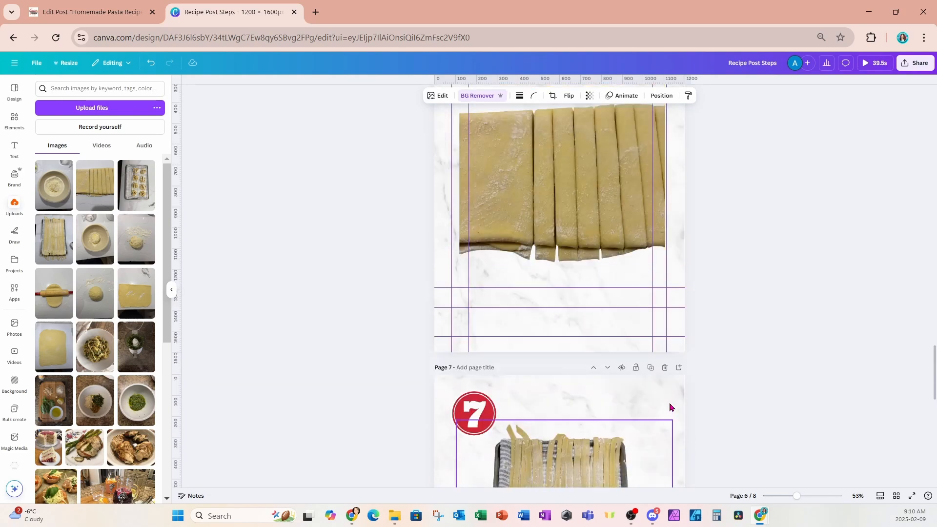
pyautogui.scroll(20, 670, 407)
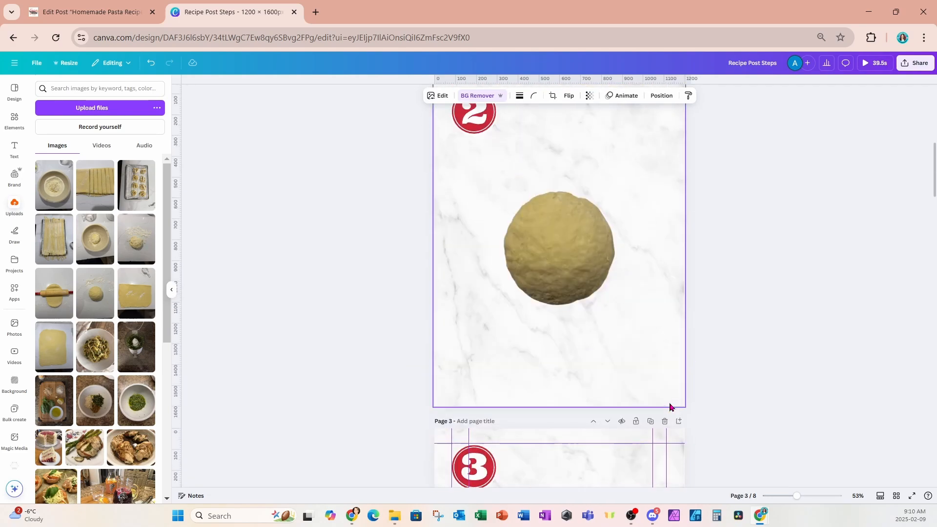
pyautogui.scroll(10, 669, 408)
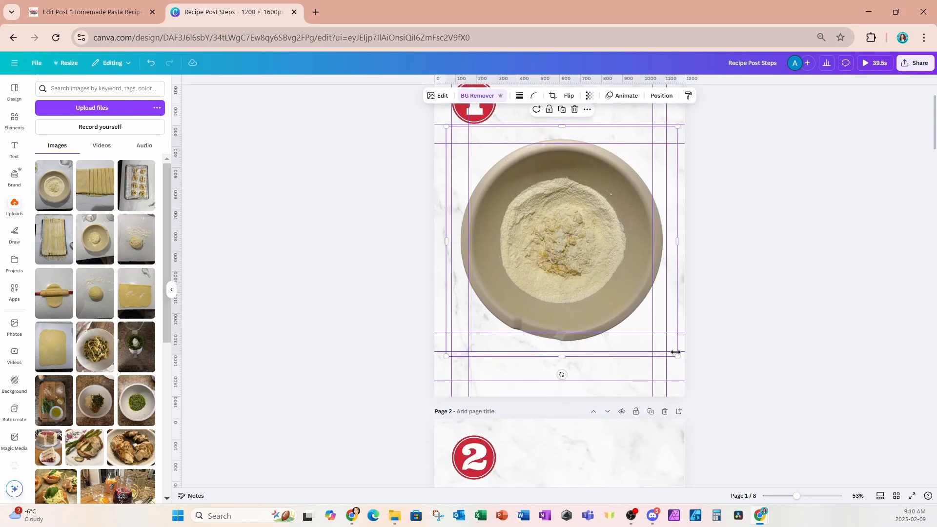
pyautogui.moveTo(676, 356); pyautogui.dragTo(665, 349)
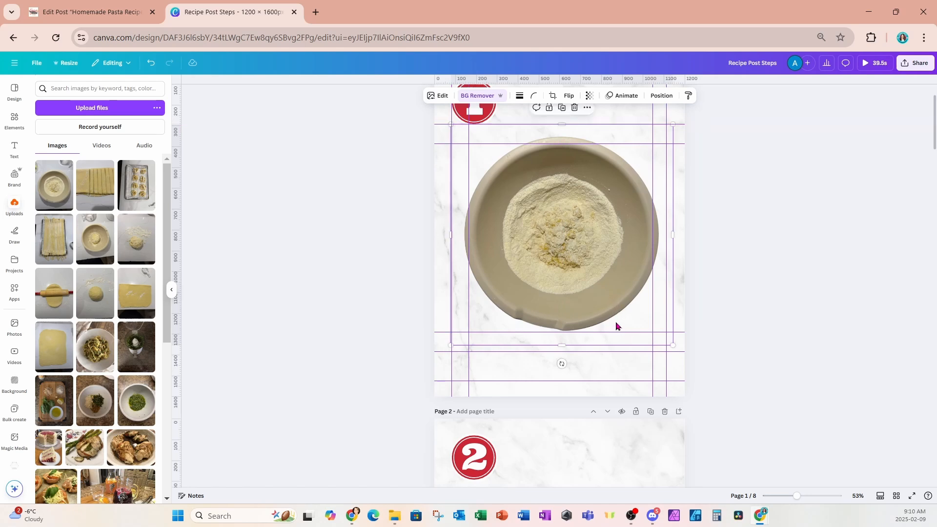
# Apply the Drop shadow effect to the bowl cutout on page 1 and the dough ball on page 2.
pyautogui.click(441, 96)
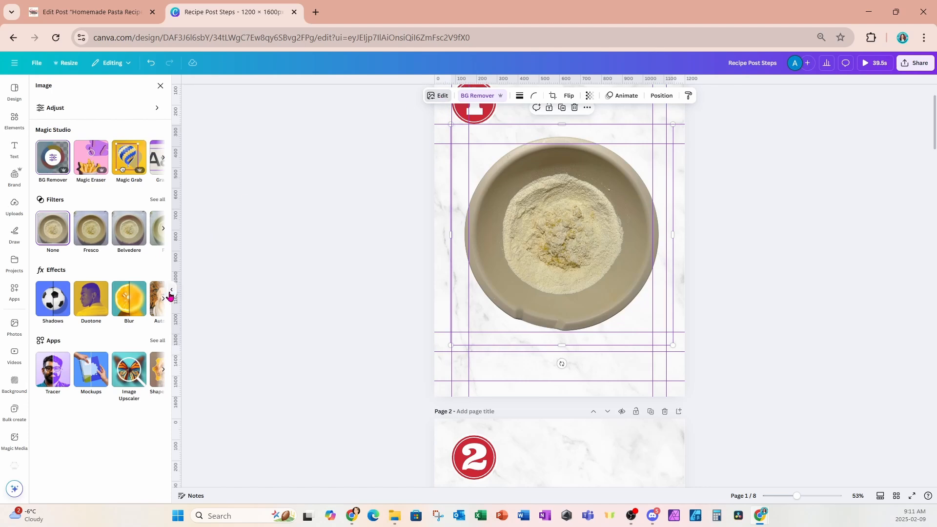
pyautogui.click(53, 298)
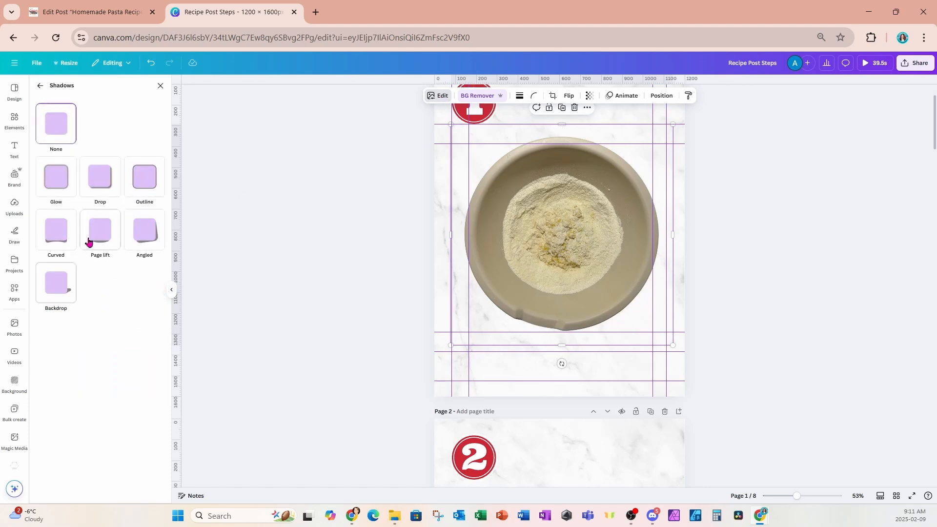
pyautogui.click(103, 188)
pyautogui.scroll(-5, 537, 366)
pyautogui.click(547, 373)
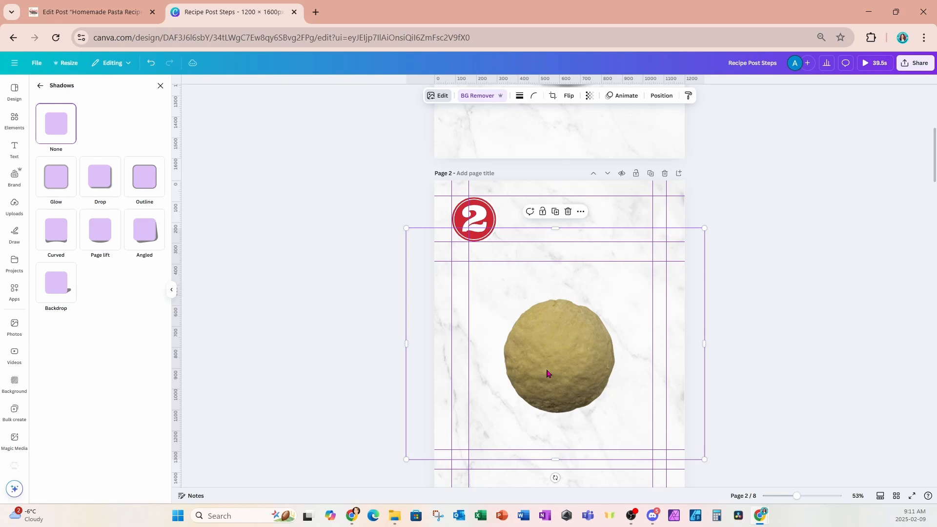
pyautogui.click(108, 184)
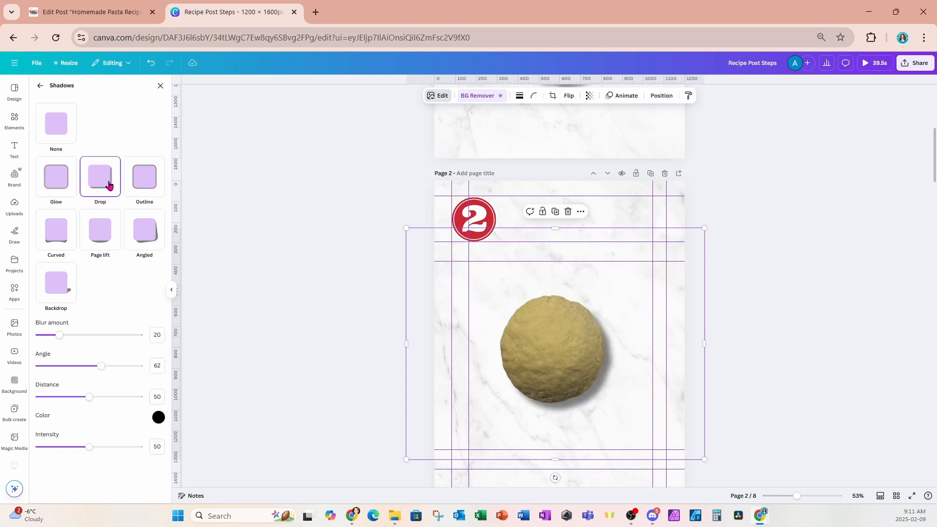
# Search the design elements for "flour" and refine the search to "floured surface".
pyautogui.click(13, 130)
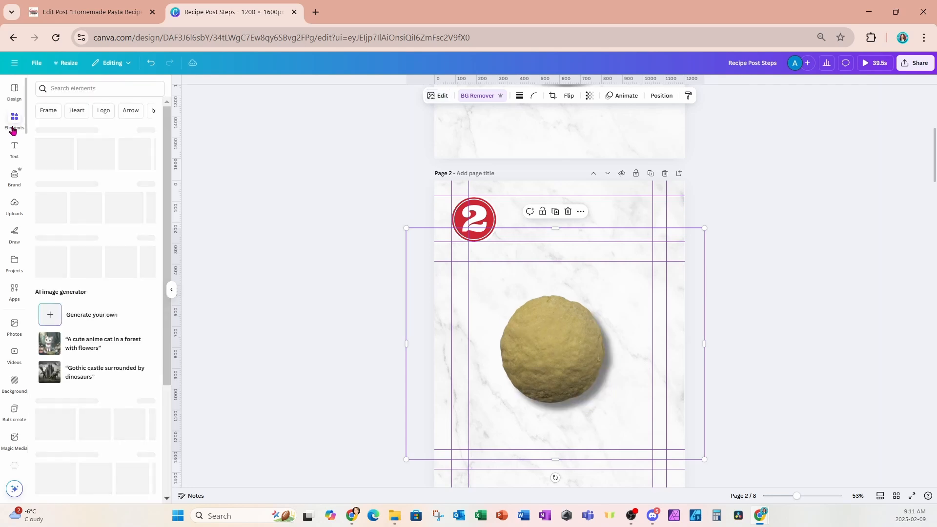
pyautogui.click(80, 90)
pyautogui.write('flour')
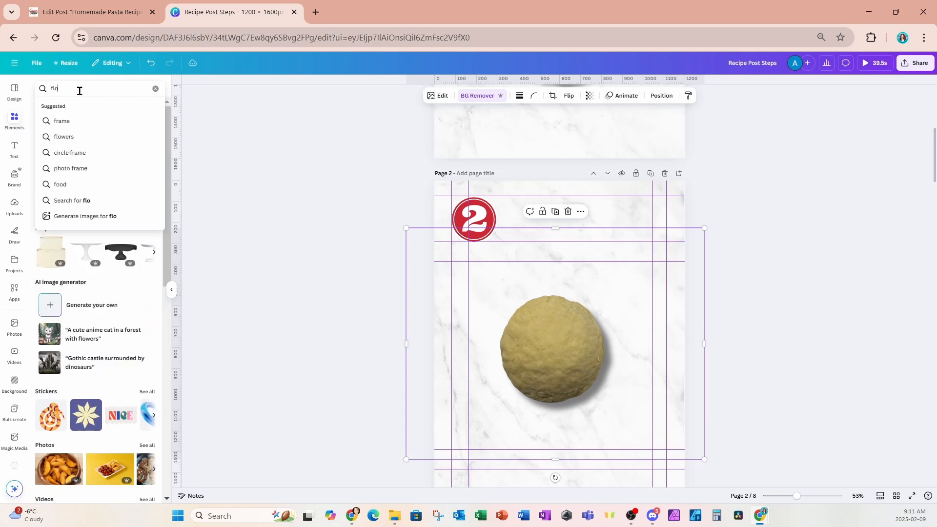
pyautogui.press('Return')
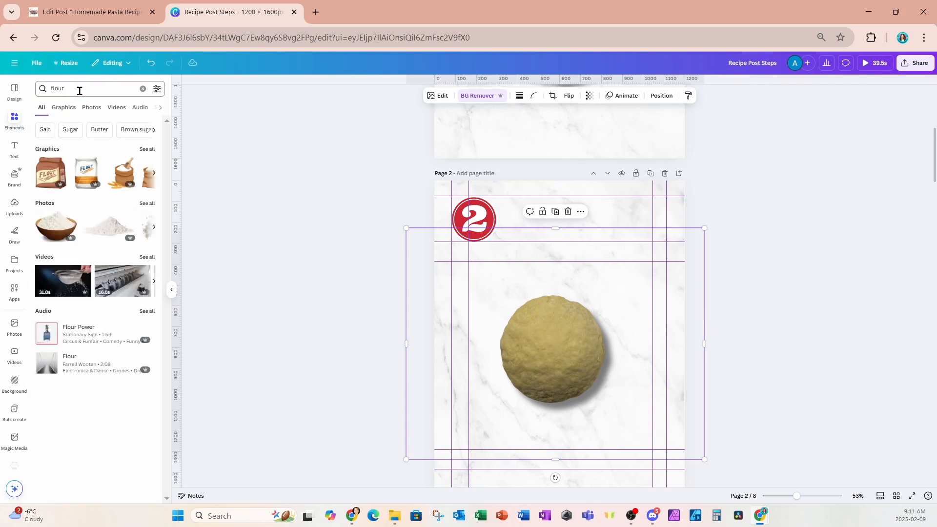
pyautogui.click(79, 90)
pyautogui.write('ed surface')
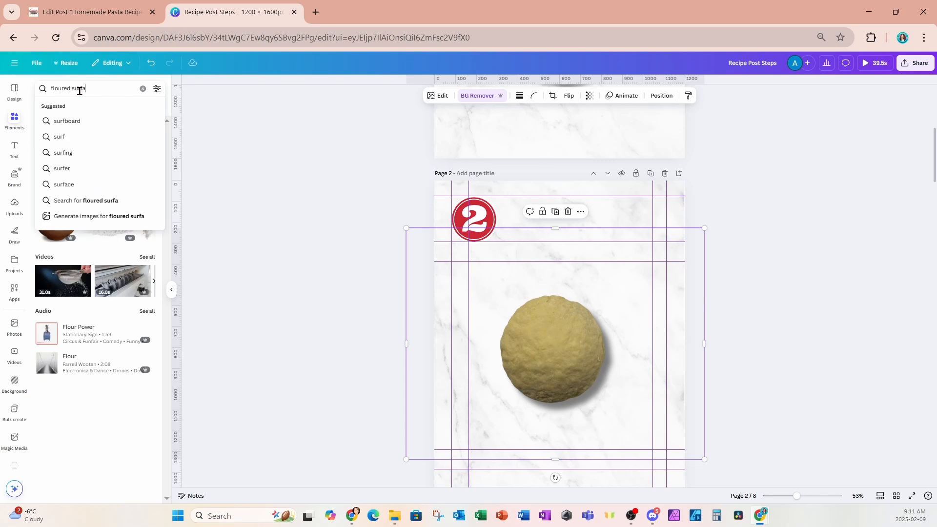
pyautogui.press('Return')
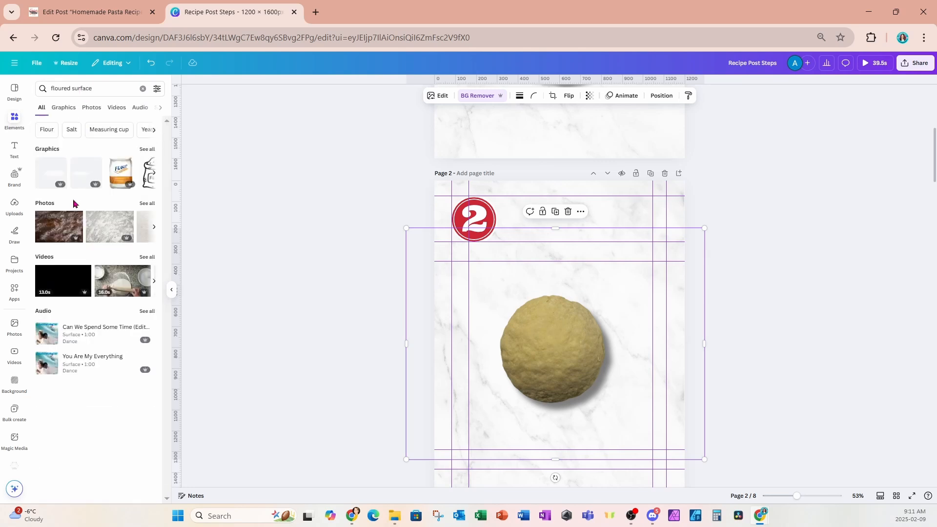
# Limit the floured surface results to cut-out photos only and browse them.
pyautogui.click(144, 204)
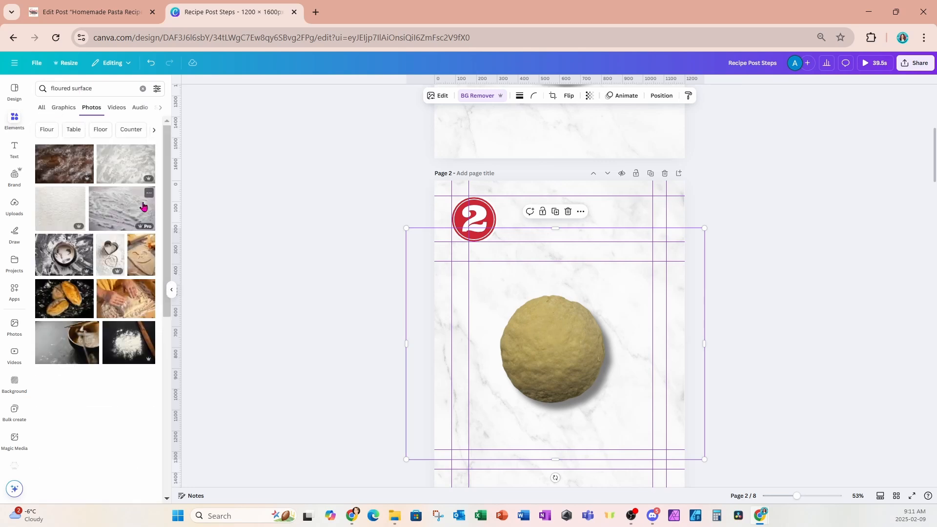
pyautogui.click(157, 88)
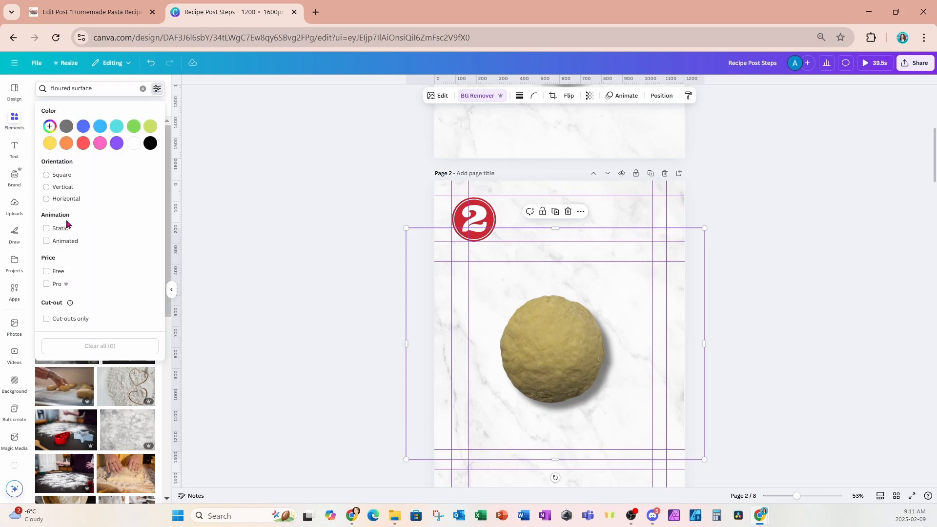
pyautogui.click(46, 319)
pyautogui.click(198, 314)
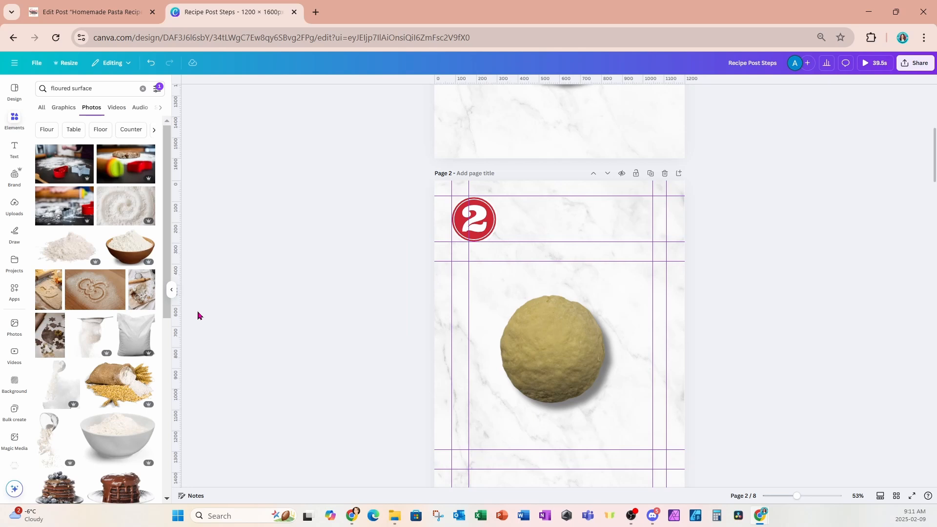
pyautogui.scroll(-3, 106, 333)
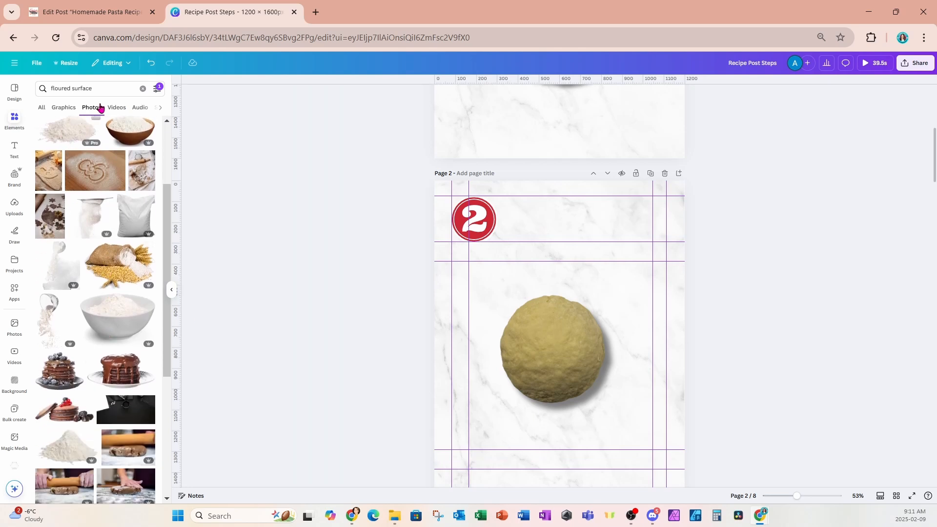
# Search for "cutting board", add the dark wooden board with the grooved rim to page 2, and send it behind the dough ball.
pyautogui.moveTo(93, 89); pyautogui.dragTo(62, 90)
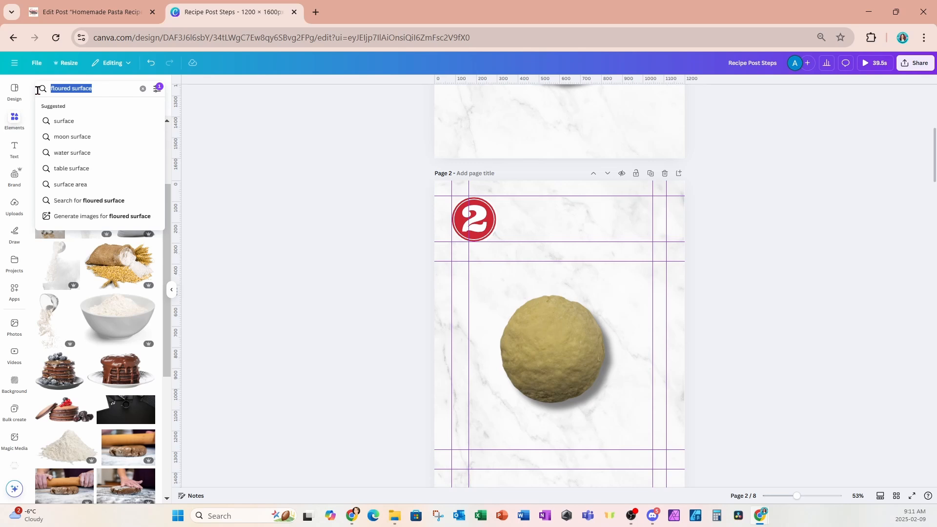
pyautogui.write('cutting board')
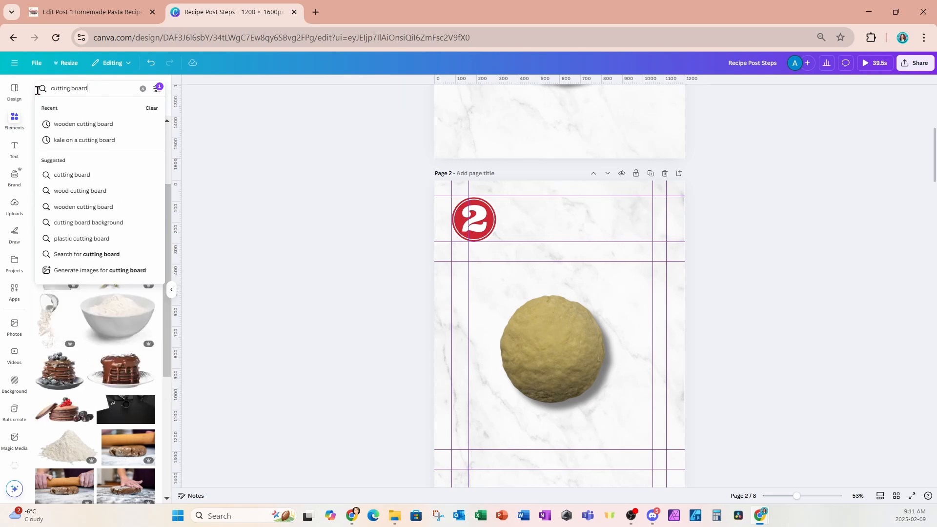
pyautogui.press('Return')
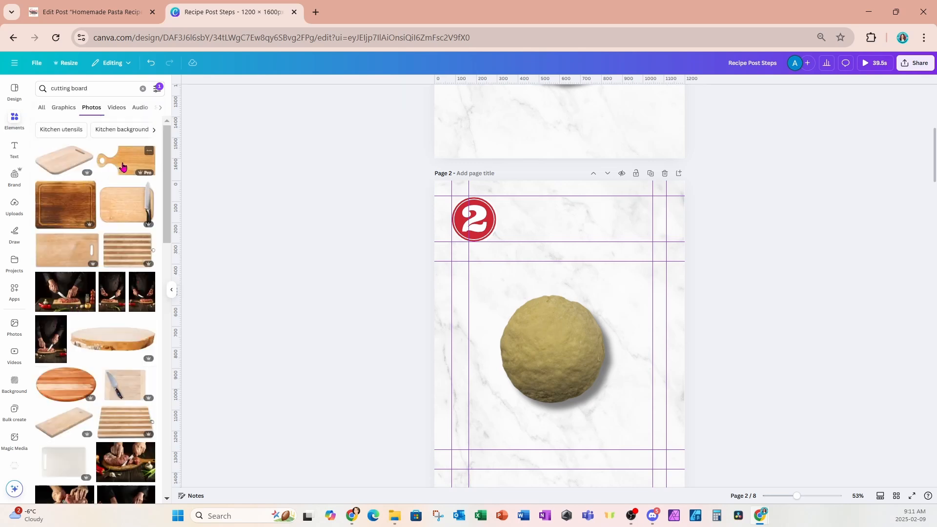
pyautogui.click(64, 204)
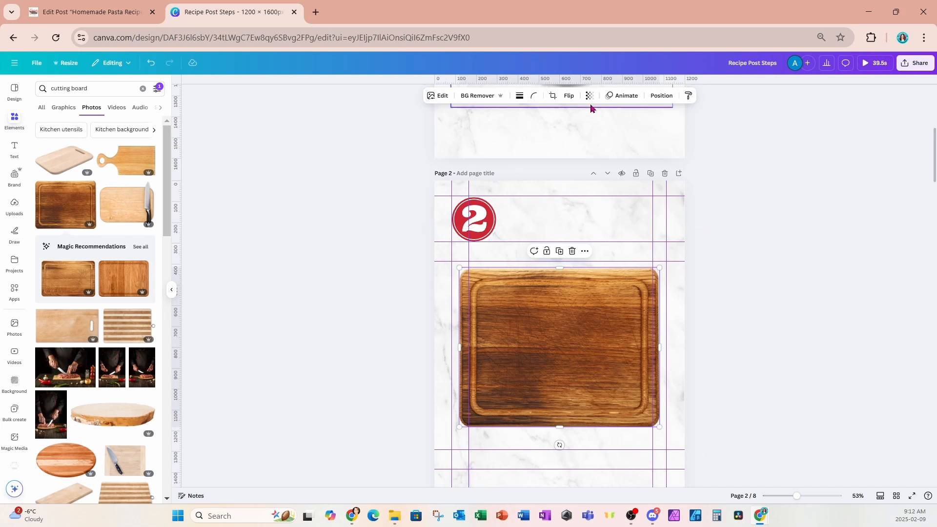
pyautogui.click(657, 96)
pyautogui.click(141, 146)
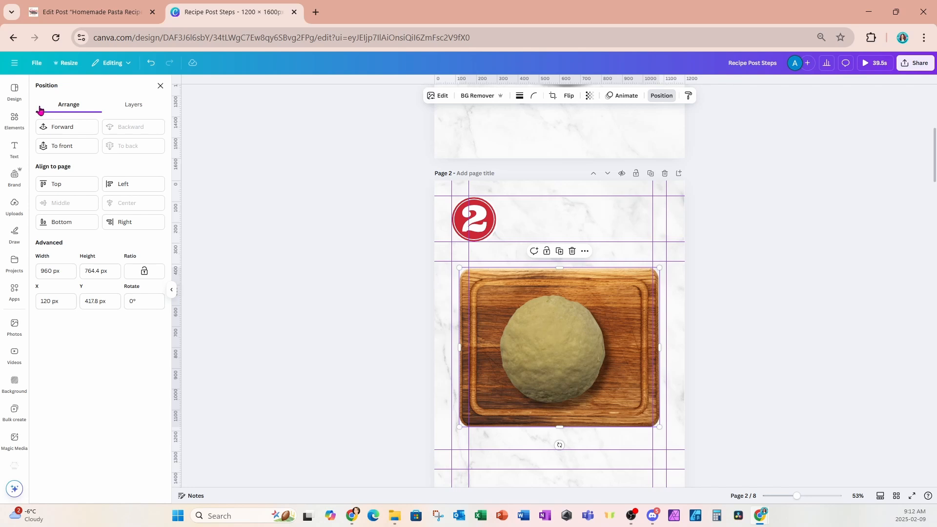
# Search the photo elements for "flour" and add the scattered flour cutout to page 2.
pyautogui.click(13, 122)
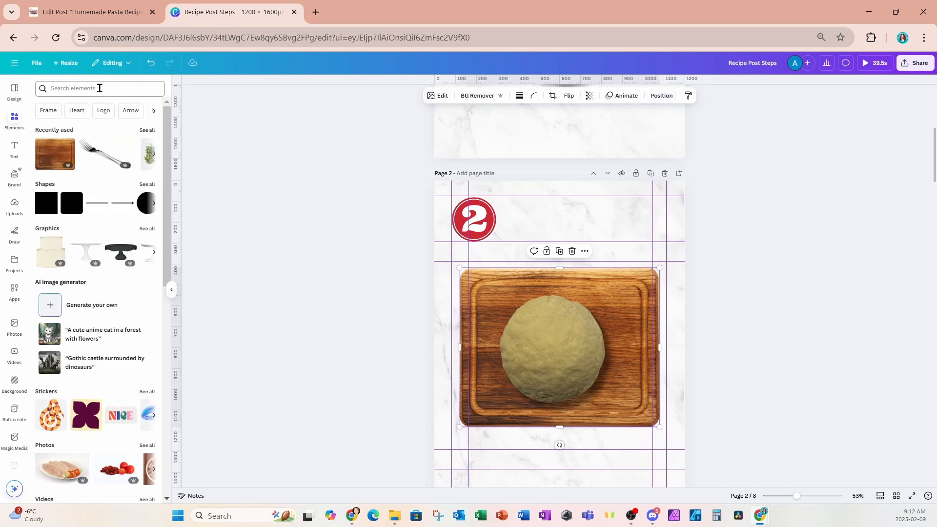
pyautogui.click(99, 89)
pyautogui.write('flour')
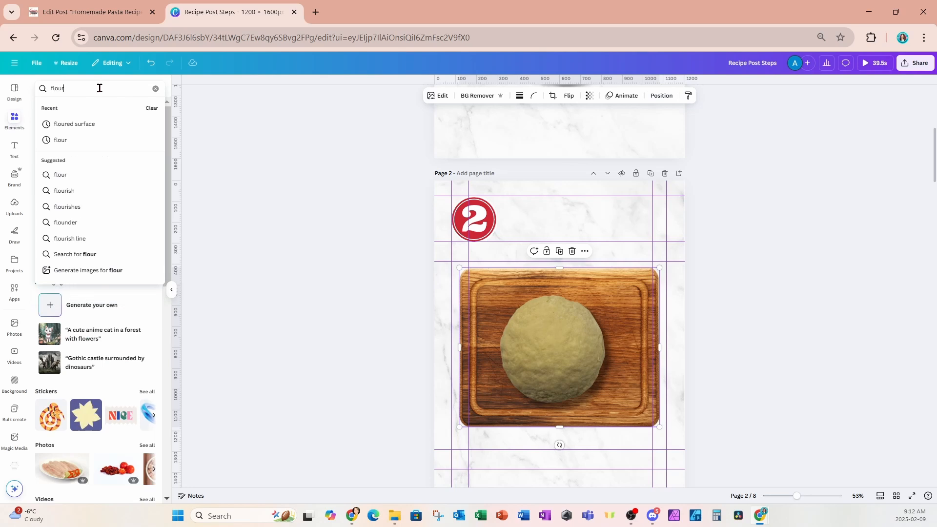
pyautogui.press('Return')
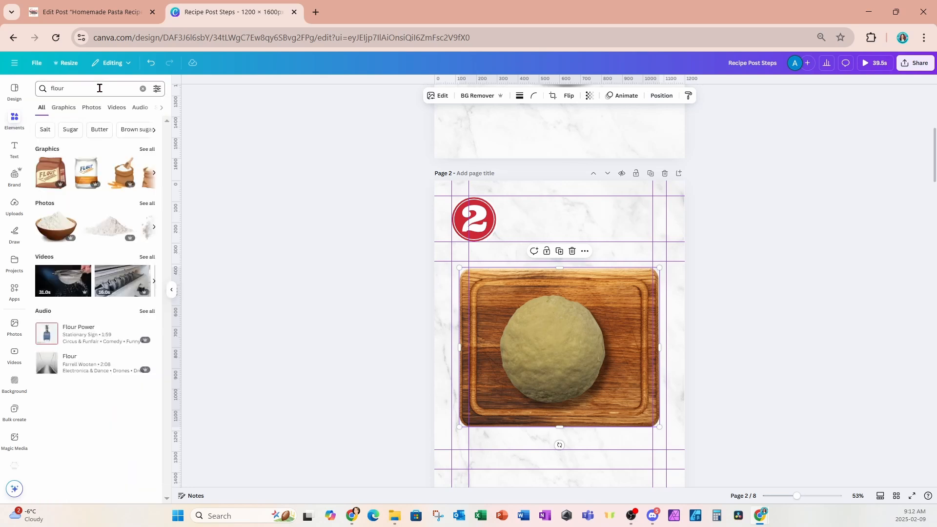
pyautogui.click(148, 203)
pyautogui.click(42, 210)
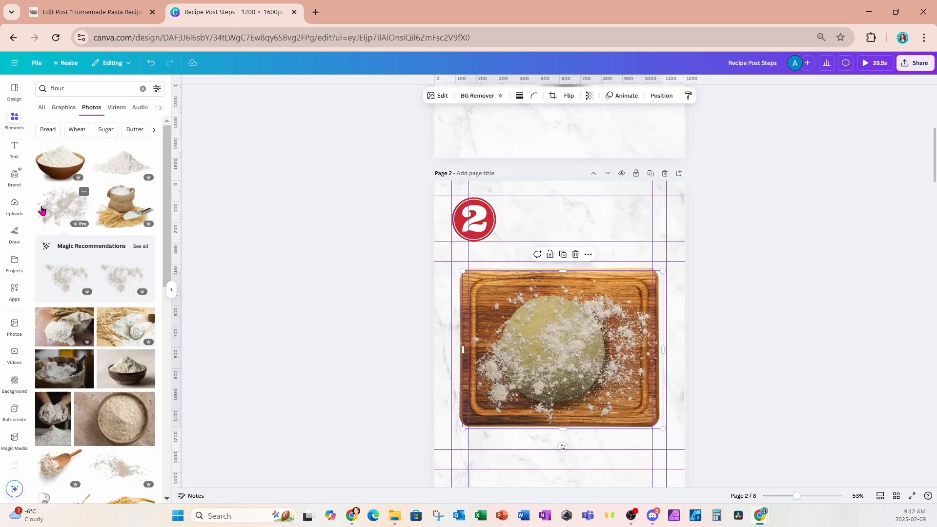
# Place the scattered flour layer between the dough ball and the cutting board, and select the cutting board layer.
pyautogui.click(660, 96)
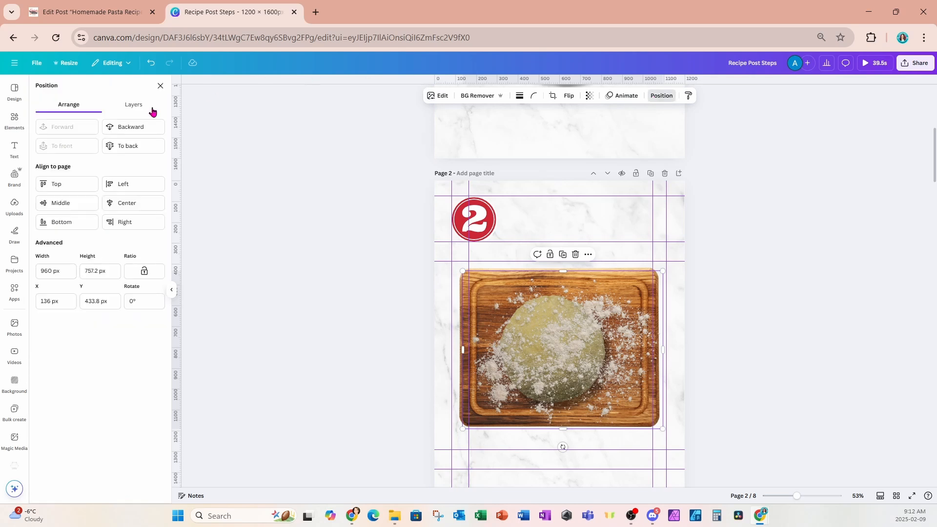
pyautogui.click(113, 148)
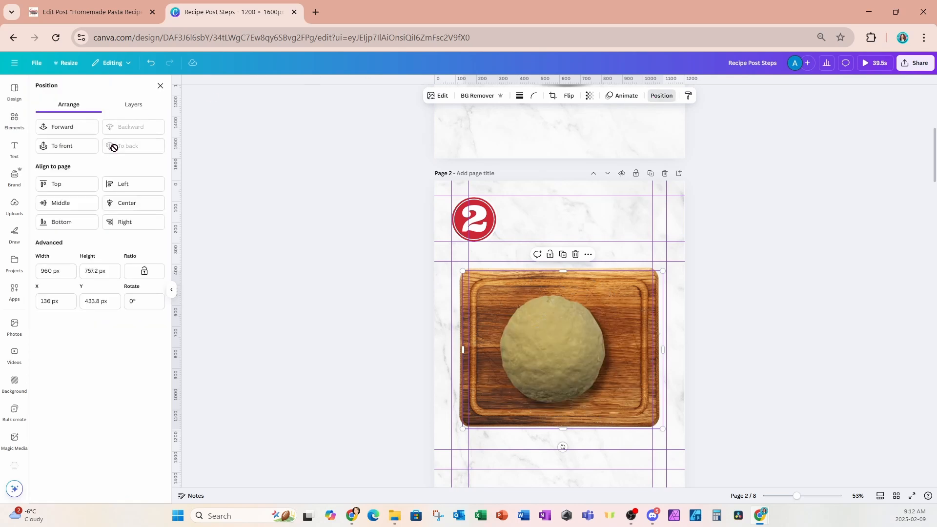
pyautogui.click(132, 104)
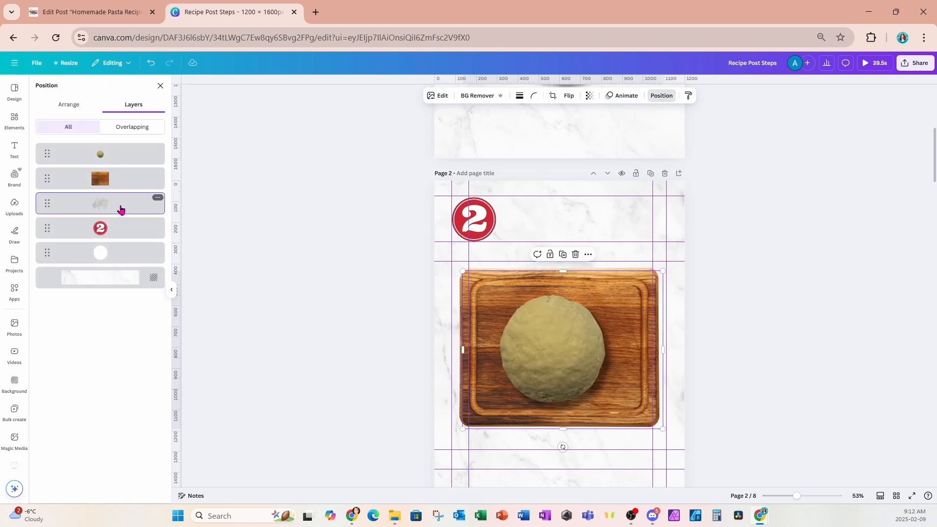
pyautogui.moveTo(121, 210); pyautogui.dragTo(119, 177)
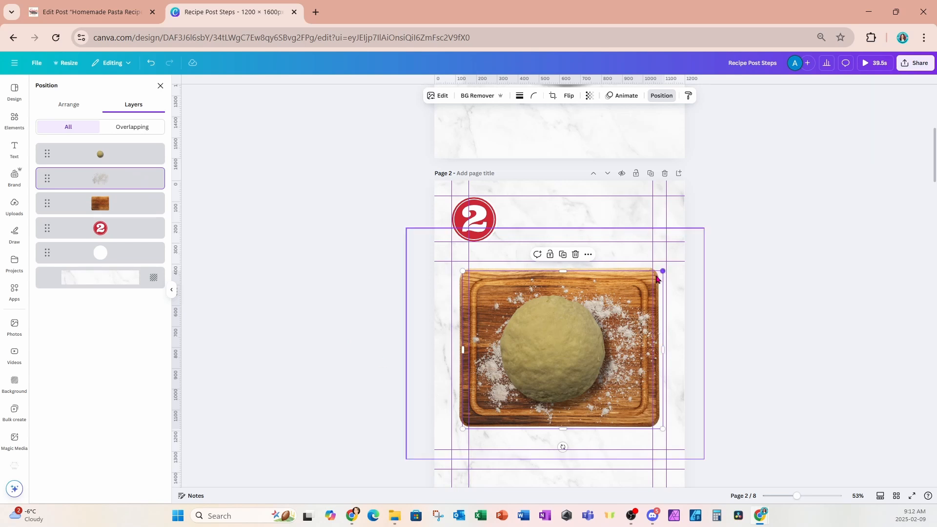
pyautogui.click(108, 208)
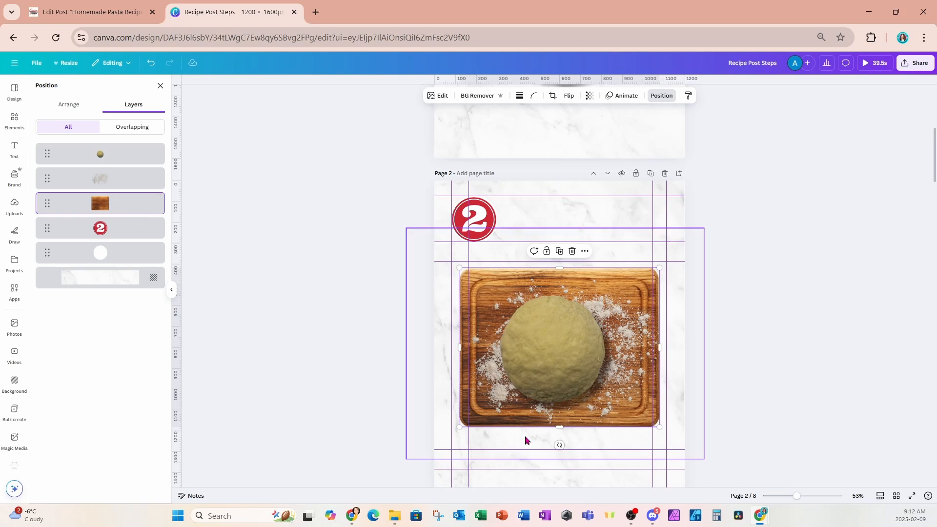
# Rotate the cutting board on page 2 a quarter turn to portrait orientation and enlarge it to fill most of the page below the number.
pyautogui.moveTo(559, 445); pyautogui.dragTo(431, 347)
pyautogui.moveTo(431, 347); pyautogui.dragTo(432, 348)
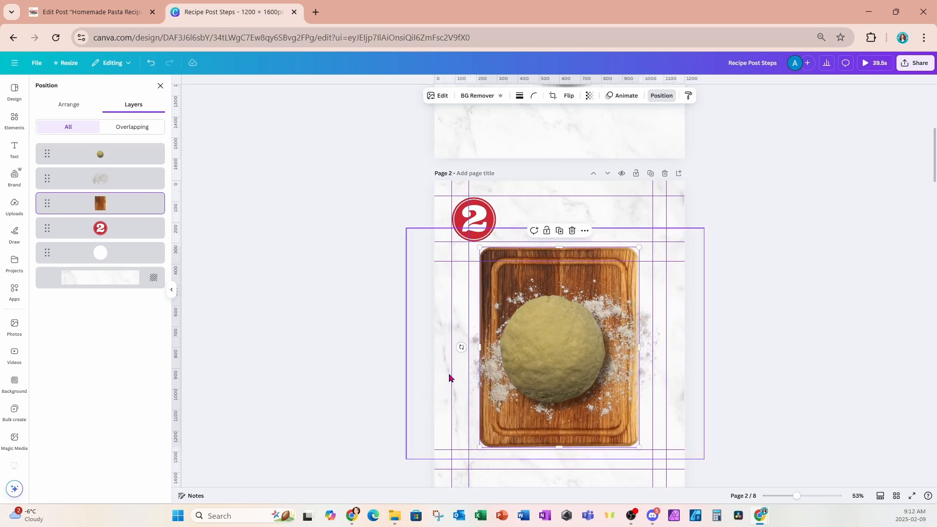
pyautogui.moveTo(479, 448); pyautogui.dragTo(464, 472)
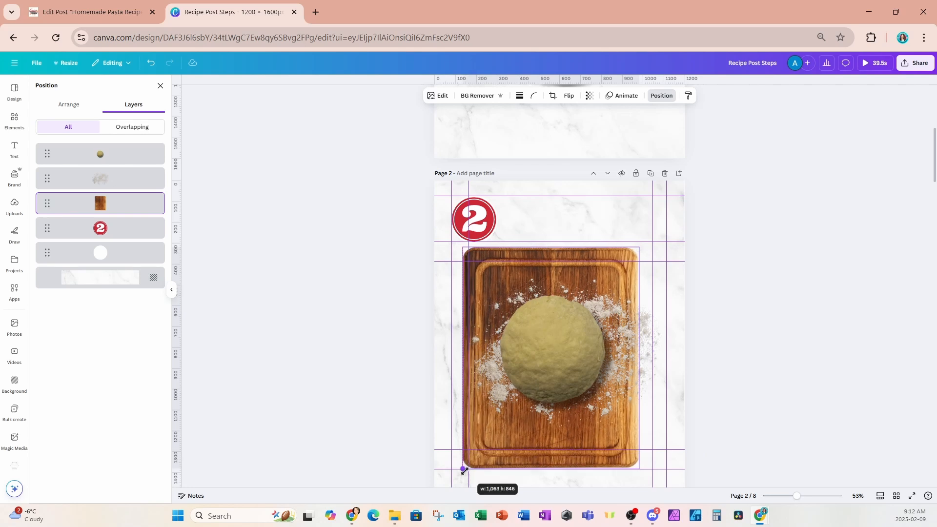
pyautogui.moveTo(637, 467); pyautogui.dragTo(660, 482)
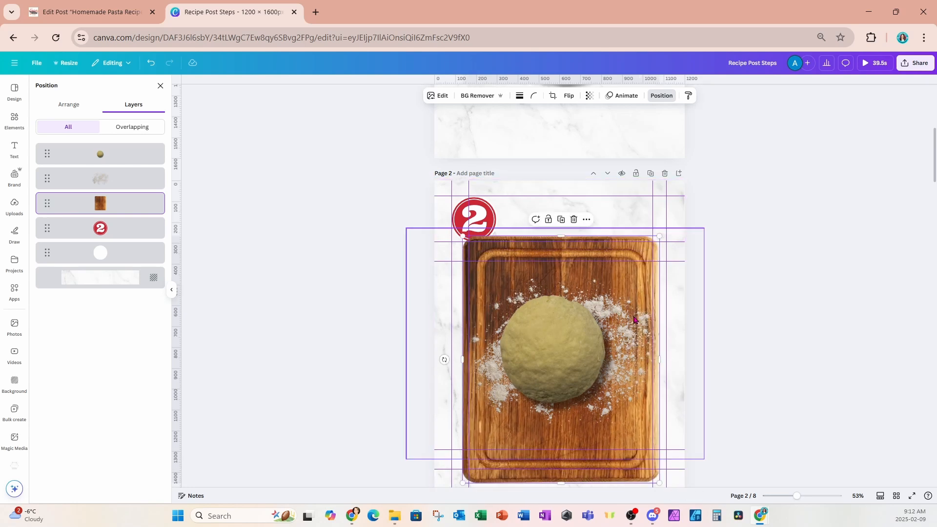
# Rotate the scattered flour diagonally around the dough ball and shrink it slightly so it stays within the cutting board.
pyautogui.click(92, 181)
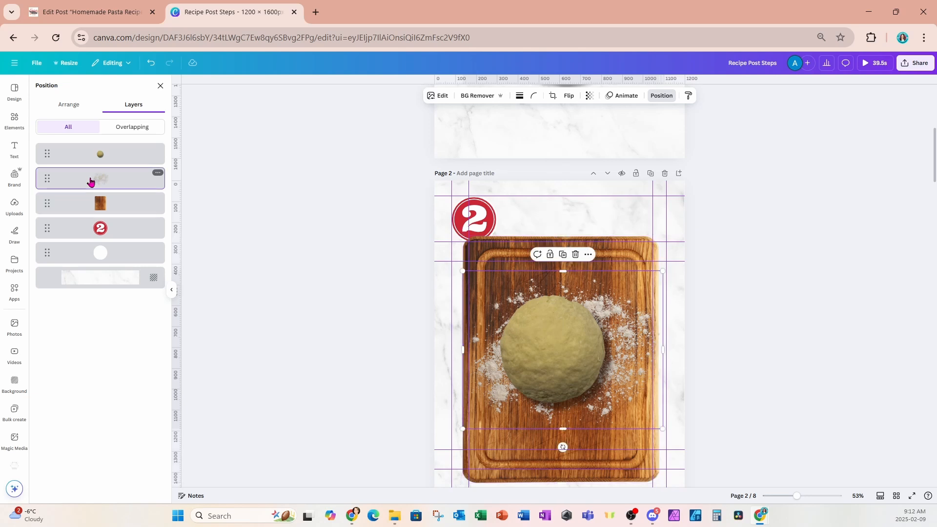
pyautogui.moveTo(563, 447); pyautogui.dragTo(611, 400)
pyautogui.moveTo(686, 341); pyautogui.dragTo(665, 340)
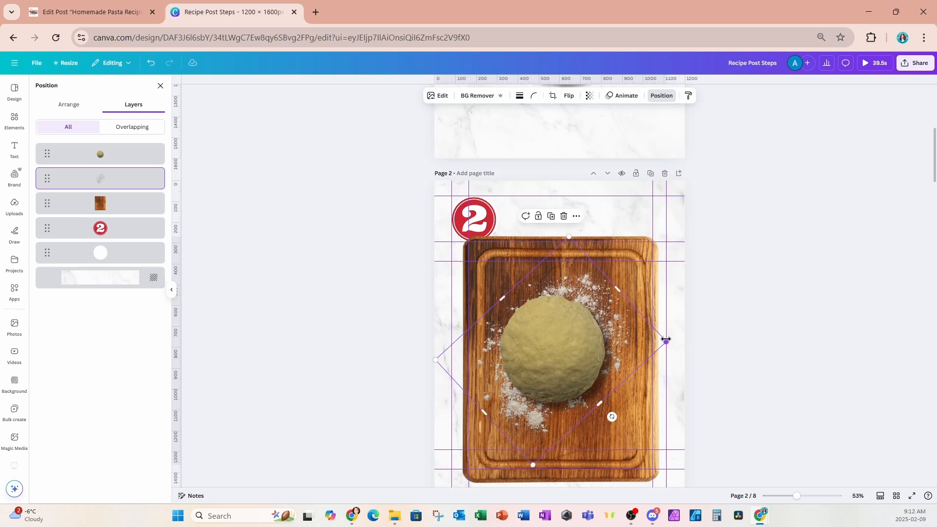
# Duplicate the flour, turn and resize the copy to surround the dough ball, and layer it directly above the cutting board.
pyautogui.click(554, 219)
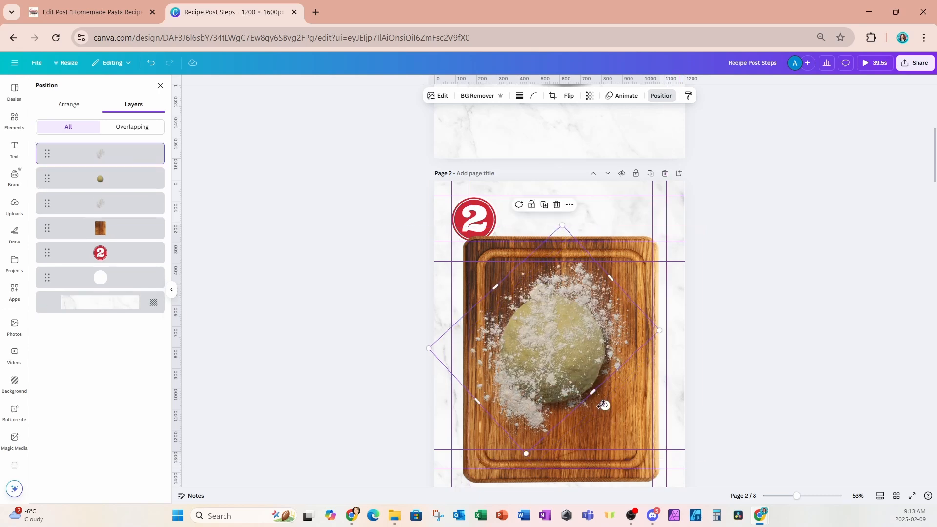
pyautogui.moveTo(606, 405); pyautogui.dragTo(303, 379)
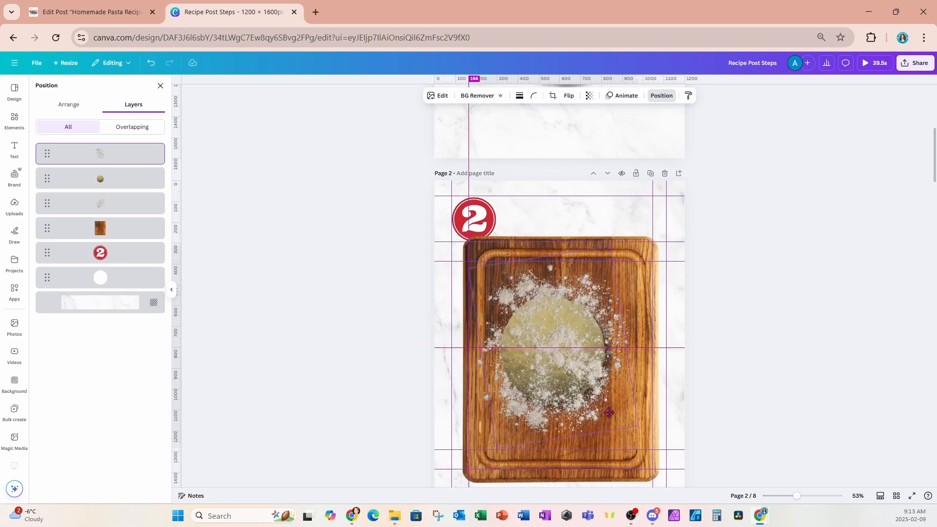
pyautogui.moveTo(630, 418); pyautogui.dragTo(647, 429)
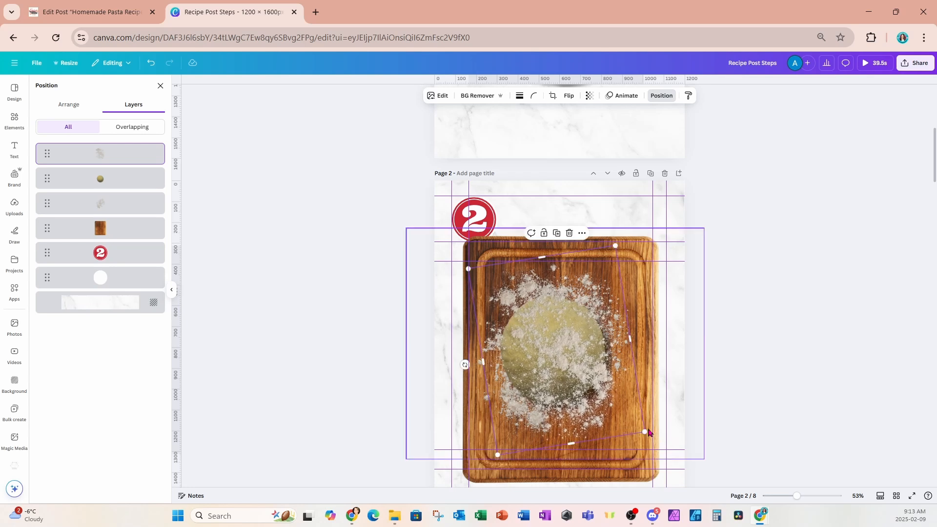
pyautogui.moveTo(117, 162); pyautogui.dragTo(115, 206)
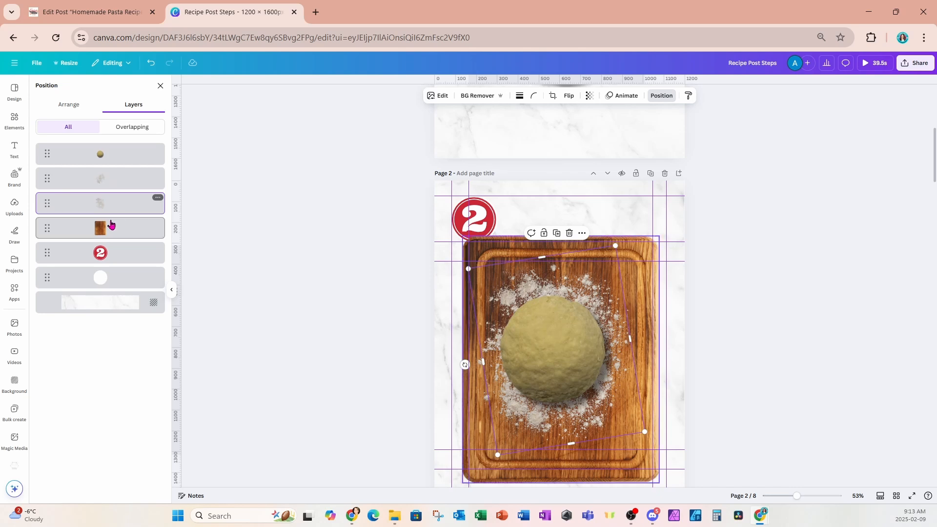
# Move the number 2 badge and its white circle together to the front of page 2's layers.
pyautogui.click(105, 258)
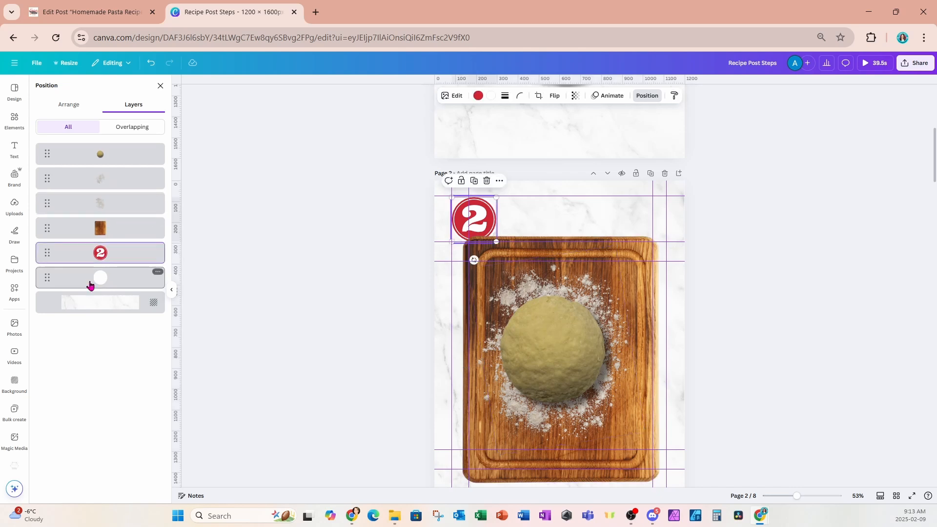
pyautogui.keyDown('shift'); pyautogui.click(87, 277); pyautogui.keyUp('shift')
pyautogui.moveTo(88, 276); pyautogui.dragTo(94, 151)
# Apply the Drop shadow to the rolling pin and dough cutout on page 3.
pyautogui.scroll(-3, 592, 387)
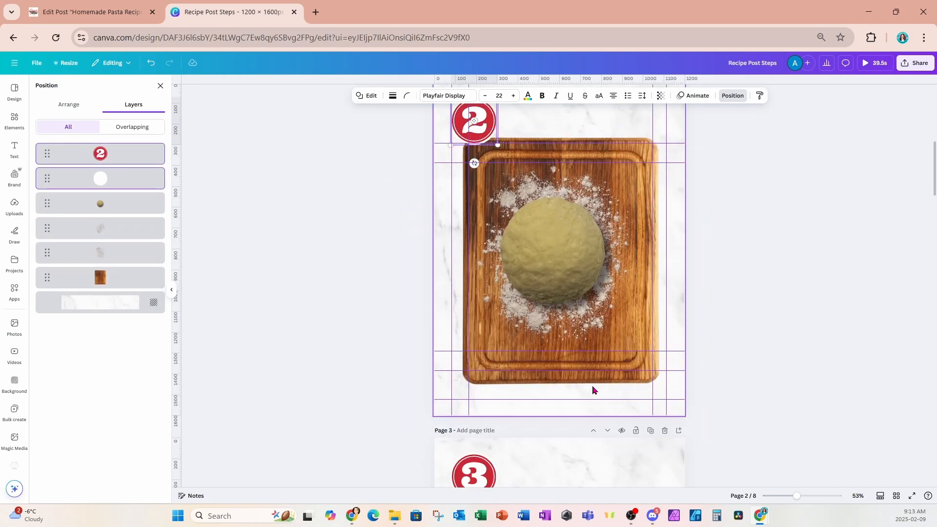
pyautogui.scroll(-6, 594, 389)
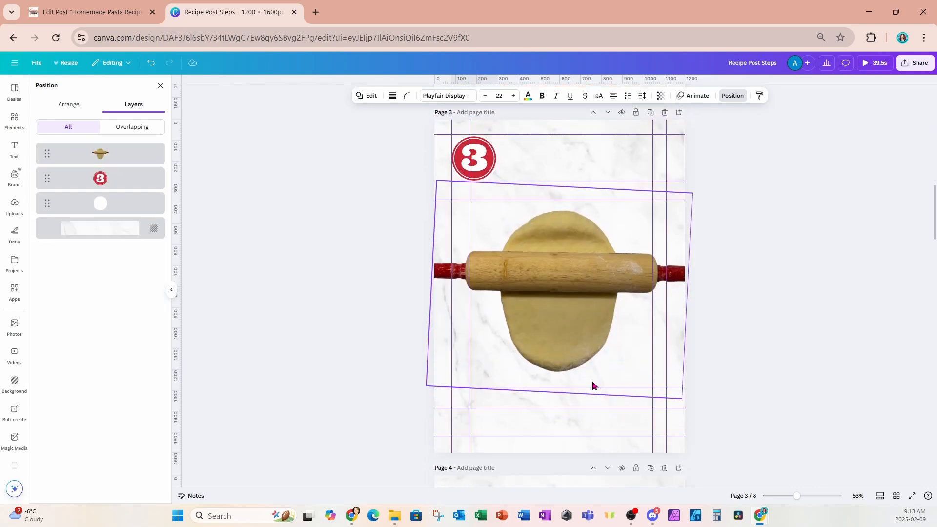
pyautogui.click(592, 338)
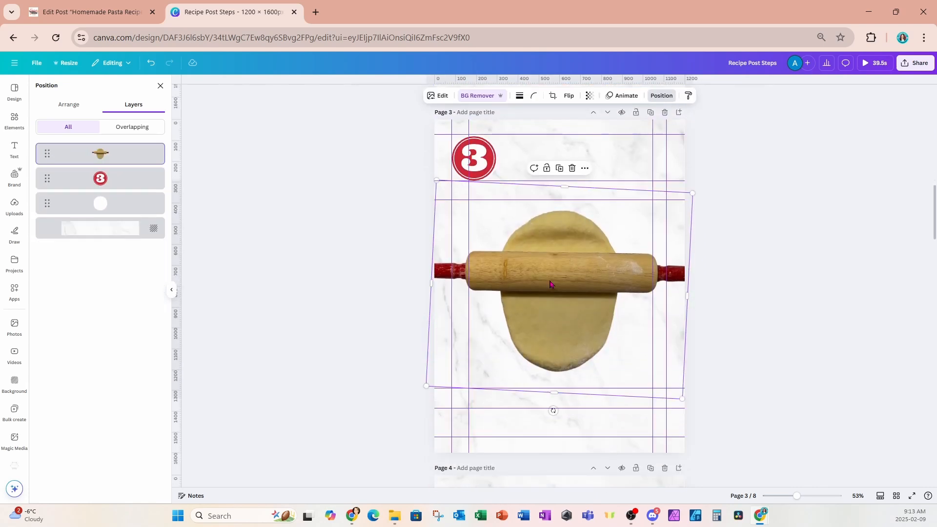
pyautogui.click(438, 95)
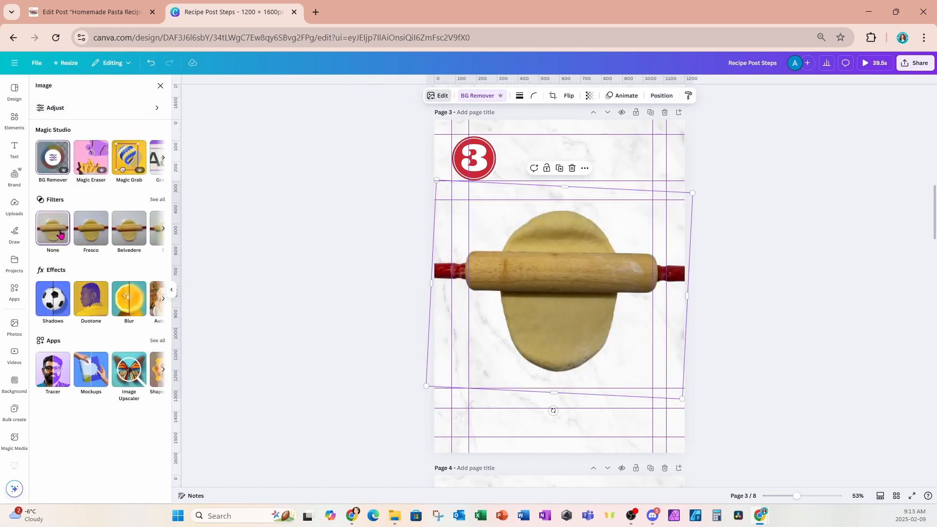
pyautogui.click(49, 303)
pyautogui.click(95, 188)
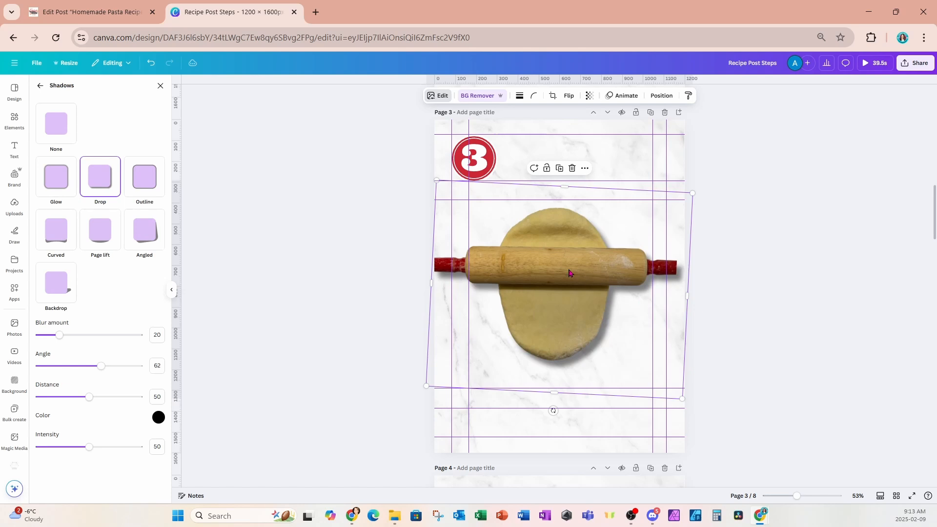
# Enlarge the rolling pin cutout on page 3 and reposition it so both handles run off the page edges.
pyautogui.moveTo(569, 273); pyautogui.dragTo(573, 270)
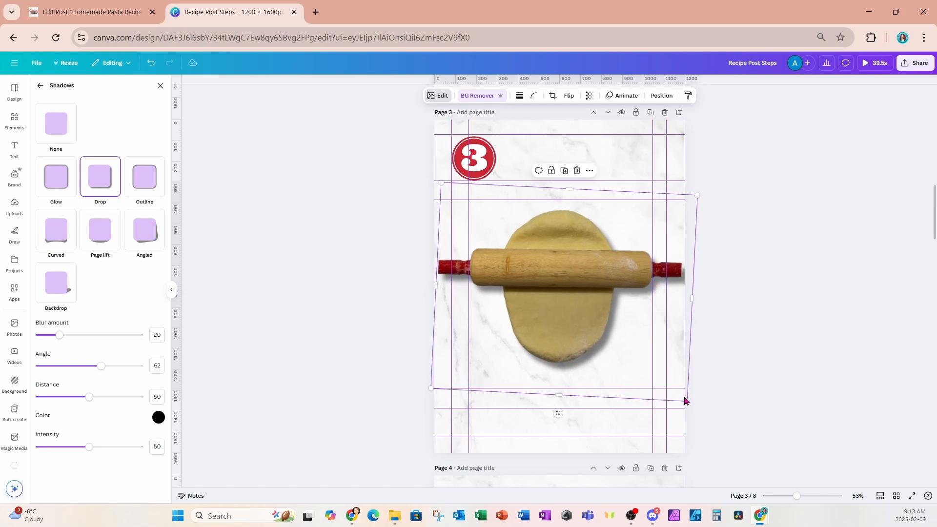
pyautogui.moveTo(686, 401); pyautogui.dragTo(703, 419)
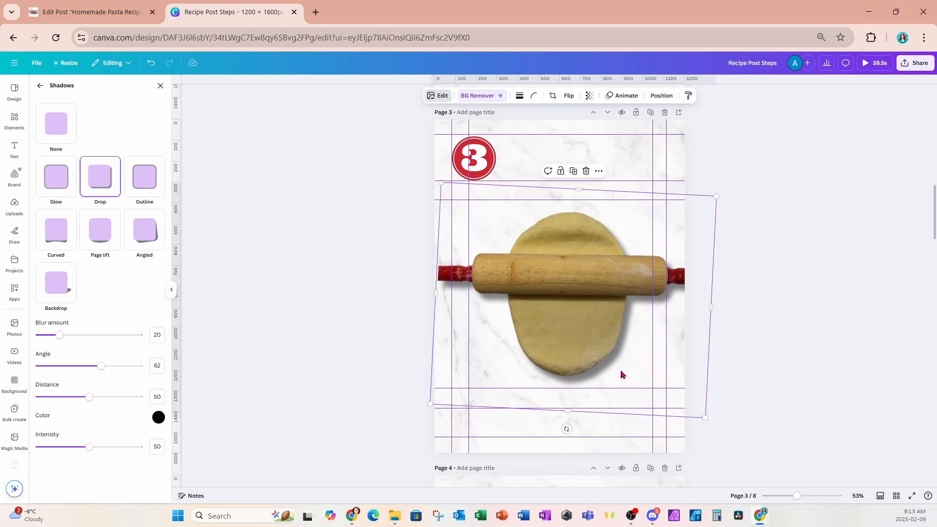
pyautogui.moveTo(622, 375); pyautogui.dragTo(607, 367)
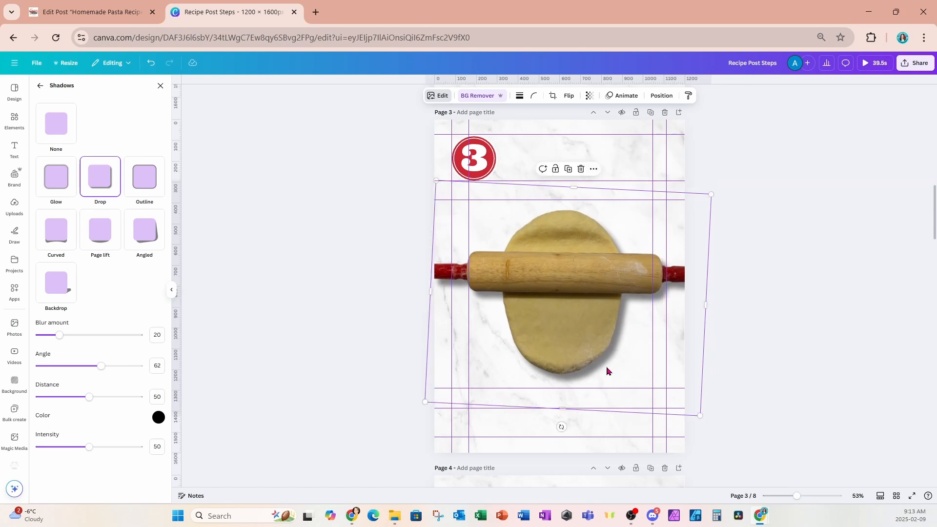
# Apply the Drop shadow to the rolled dough sheet on page 4 and the folded dough on page 5.
pyautogui.scroll(-3, 607, 370)
pyautogui.click(634, 310)
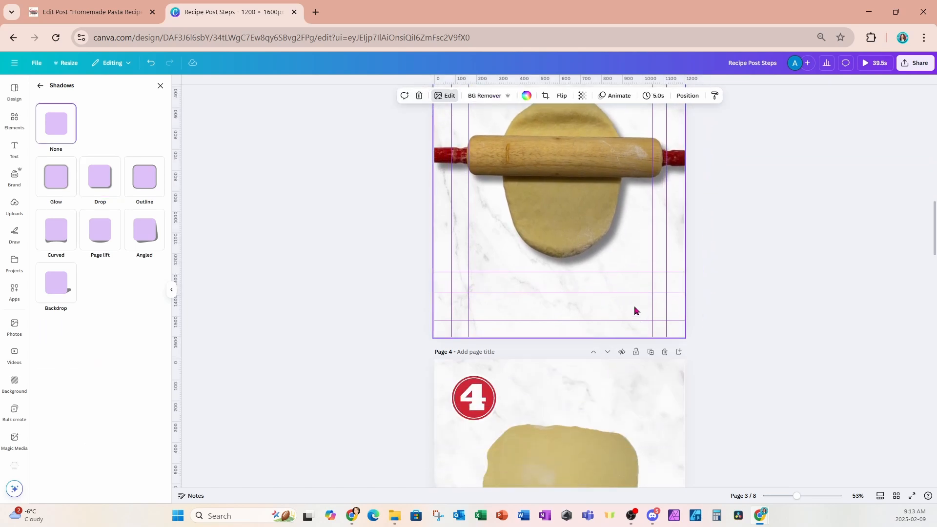
pyautogui.scroll(-5, 633, 312)
pyautogui.click(608, 316)
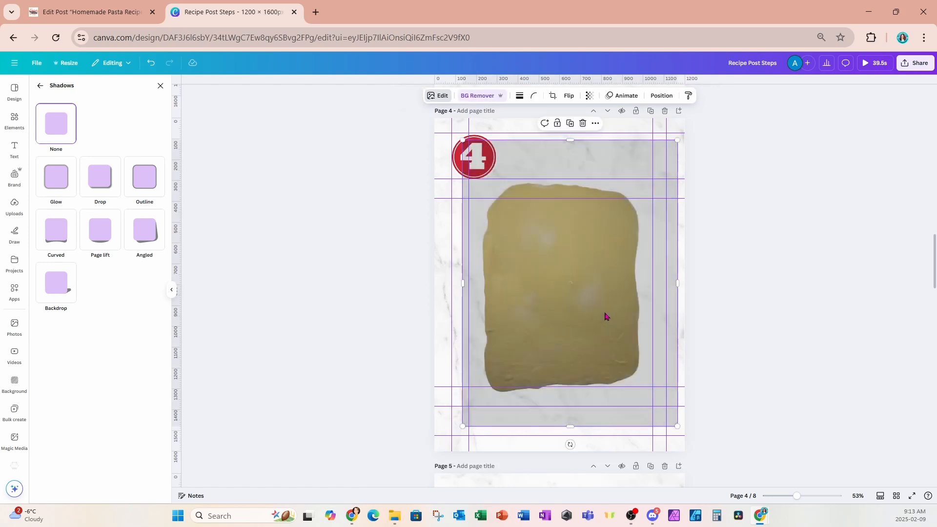
pyautogui.click(104, 177)
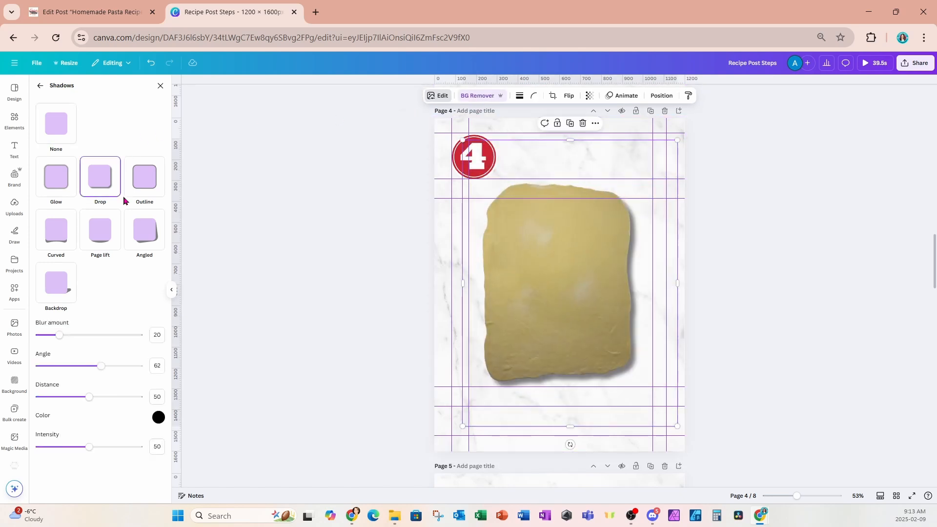
pyautogui.scroll(-7, 613, 361)
pyautogui.click(606, 345)
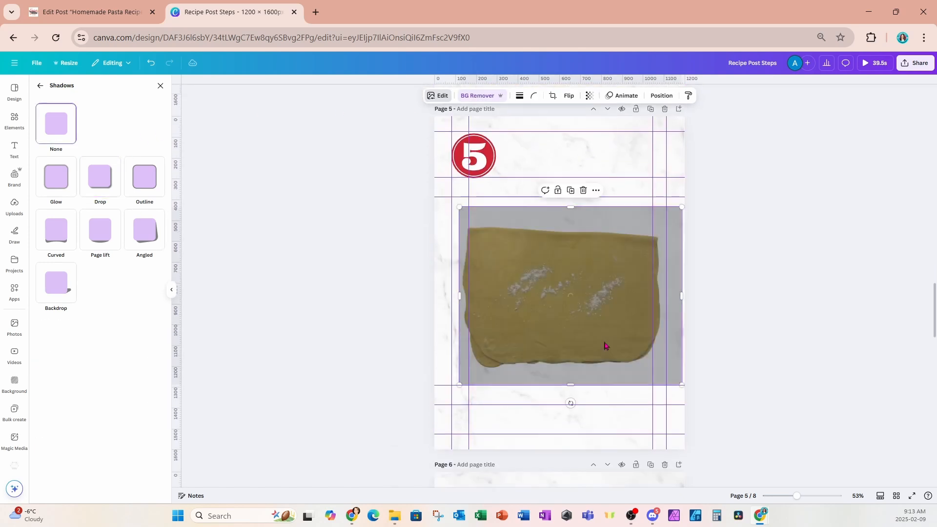
pyautogui.click(104, 177)
# Apply the Drop shadow to the pasta strips tray on page 7 and set the shadow intensity to 25.
pyautogui.scroll(-5, 538, 349)
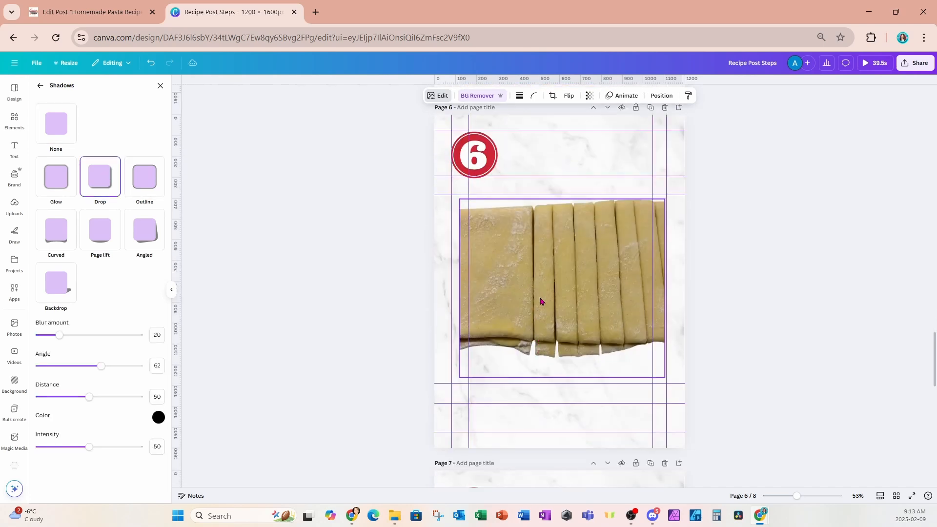
pyautogui.scroll(-1, 540, 302)
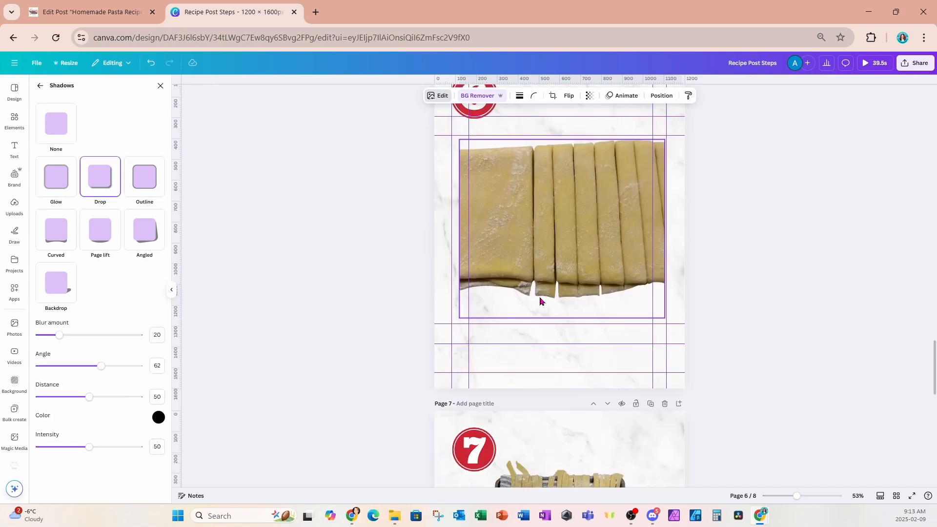
pyautogui.scroll(-4, 541, 301)
pyautogui.click(555, 330)
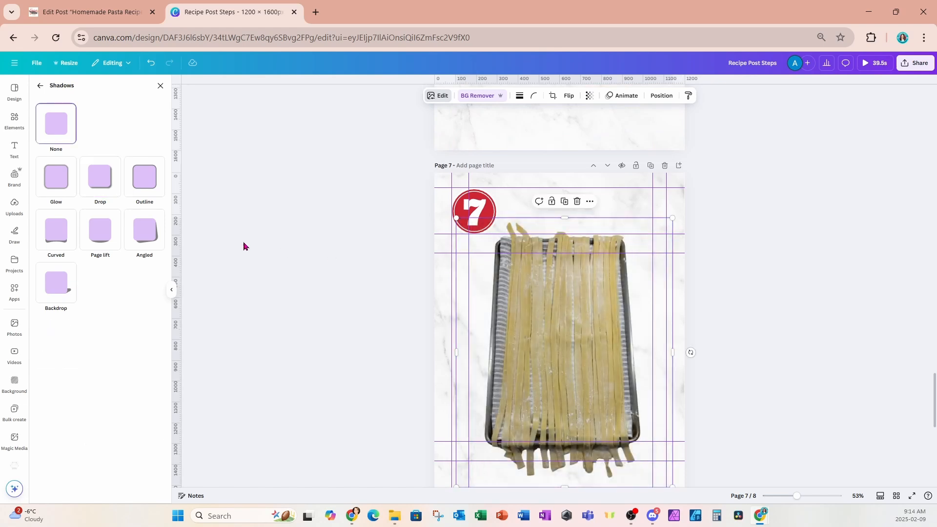
pyautogui.click(100, 193)
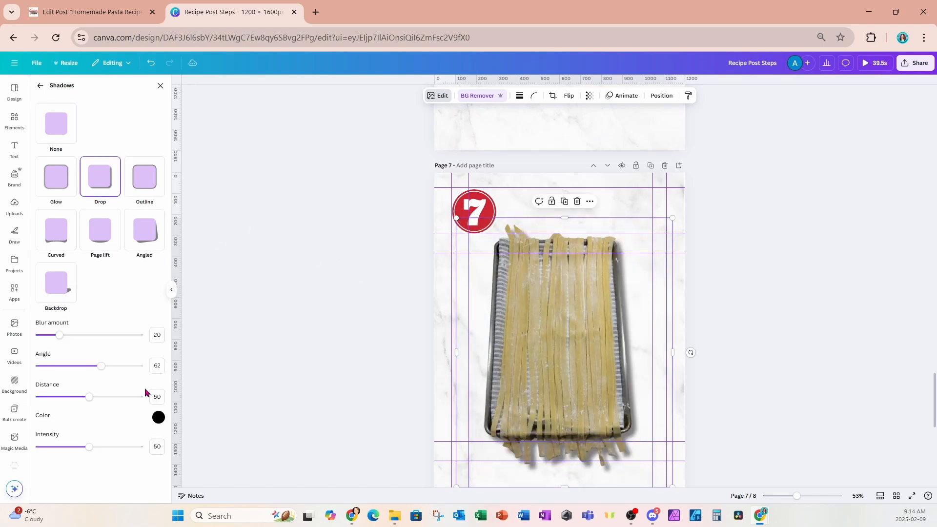
pyautogui.moveTo(89, 449); pyautogui.dragTo(65, 453)
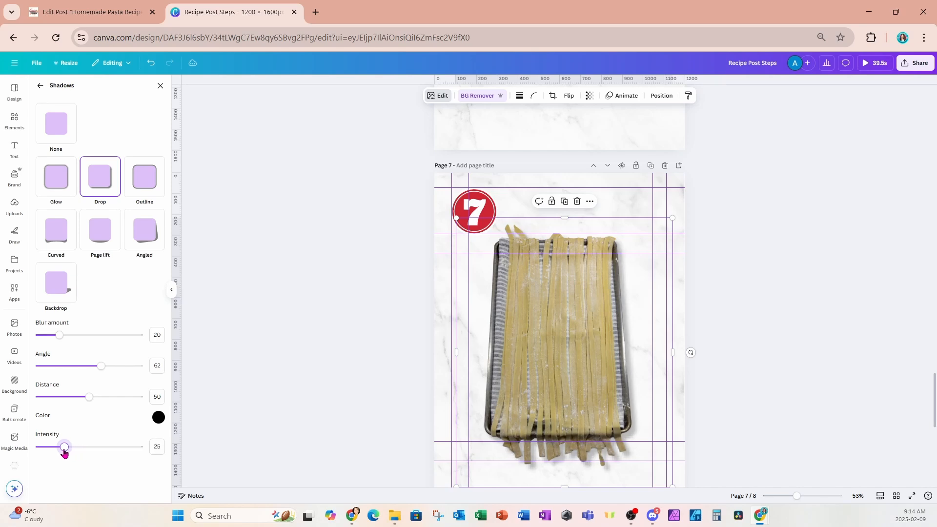
# Apply the Drop shadow to the tray of pasta nests on page 8 and show that page's layers.
pyautogui.scroll(-7, 493, 404)
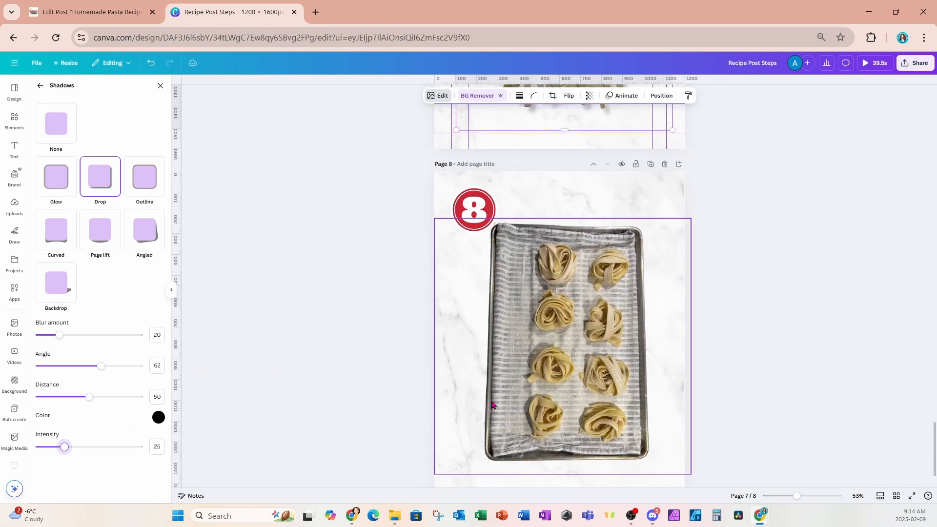
pyautogui.click(492, 408)
pyautogui.click(106, 184)
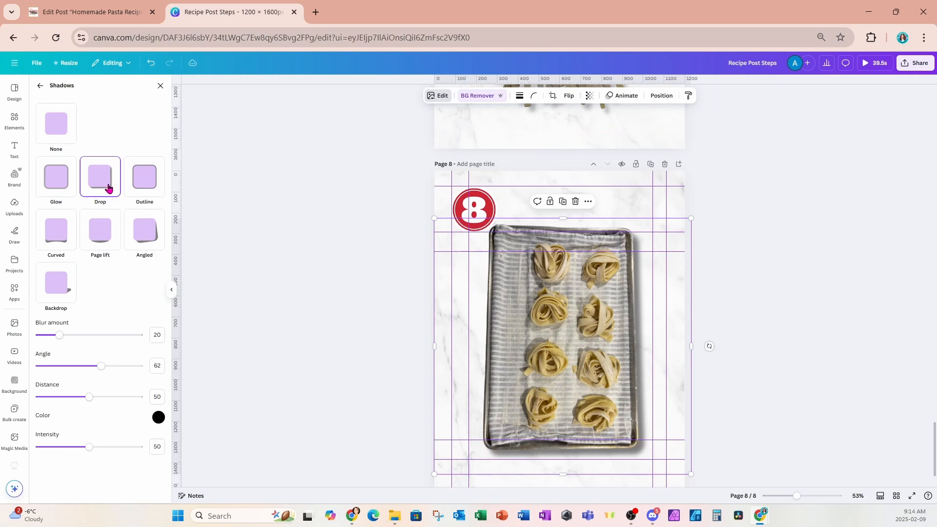
pyautogui.scroll(-1, 550, 389)
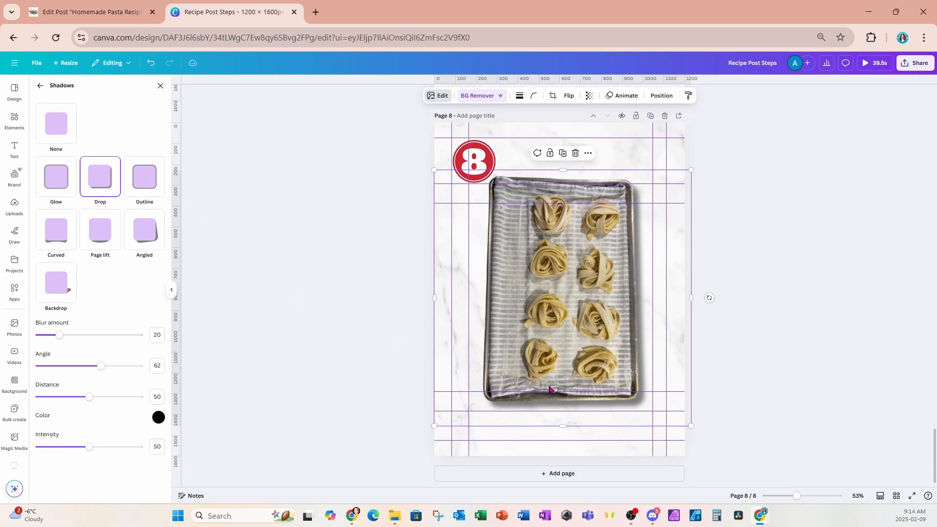
pyautogui.click(661, 96)
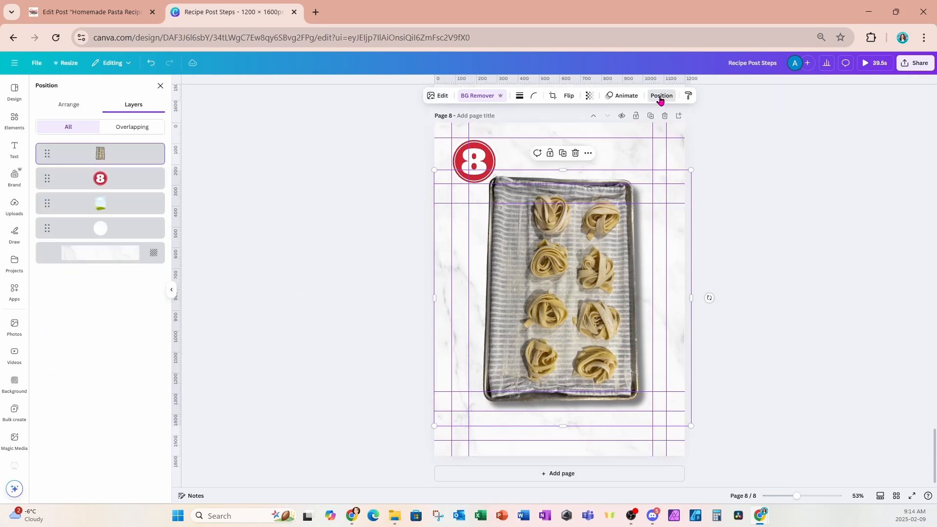
# Add the square frame from the "frame" element results to page 6 and drop the cut pasta image into it.
pyautogui.scroll(8, 548, 324)
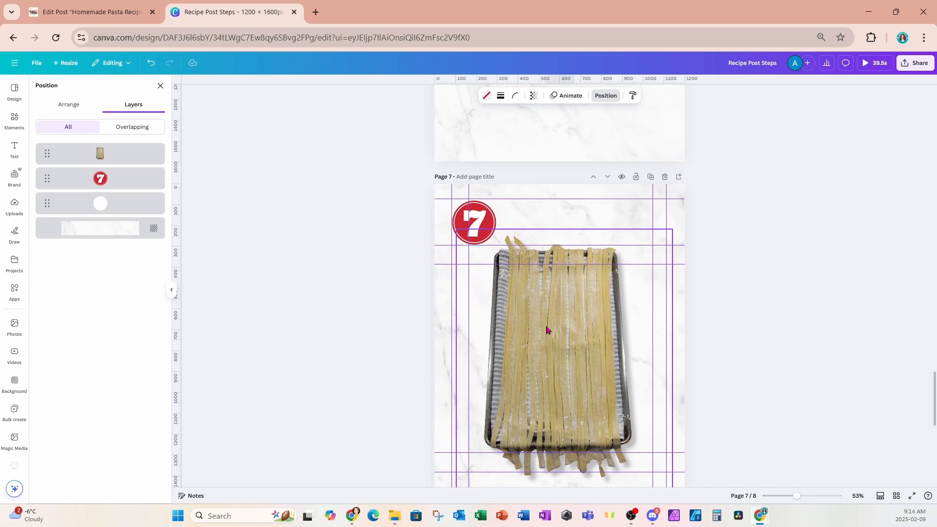
pyautogui.scroll(6, 547, 330)
pyautogui.click(549, 329)
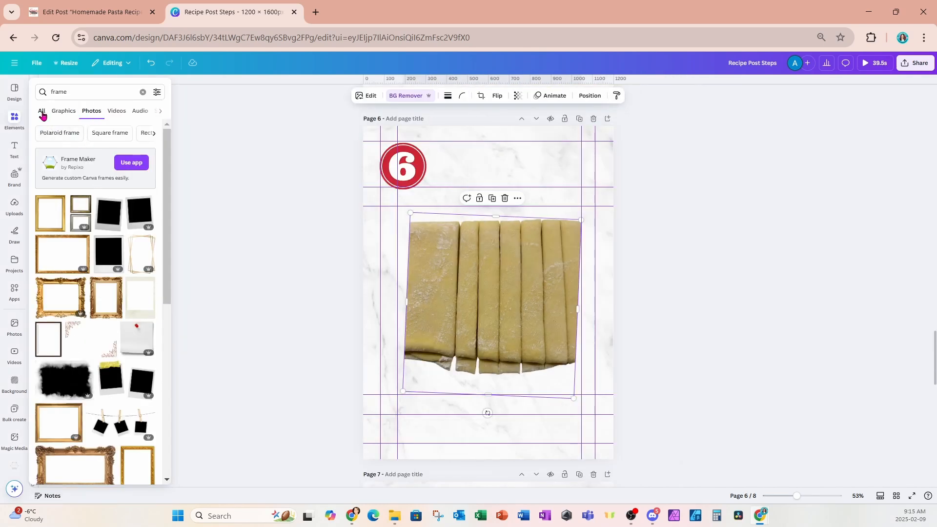
pyautogui.click(41, 112)
pyautogui.click(50, 215)
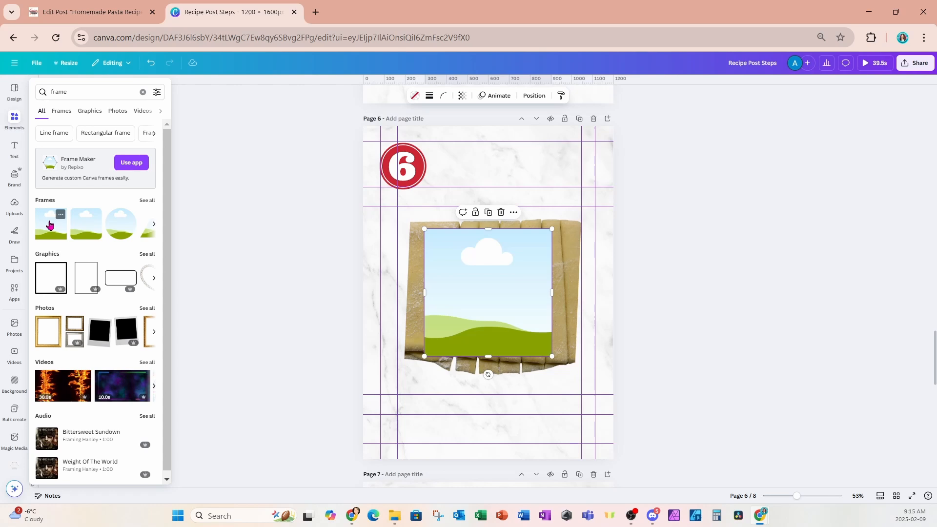
pyautogui.click(515, 382)
pyautogui.moveTo(535, 380); pyautogui.dragTo(530, 349)
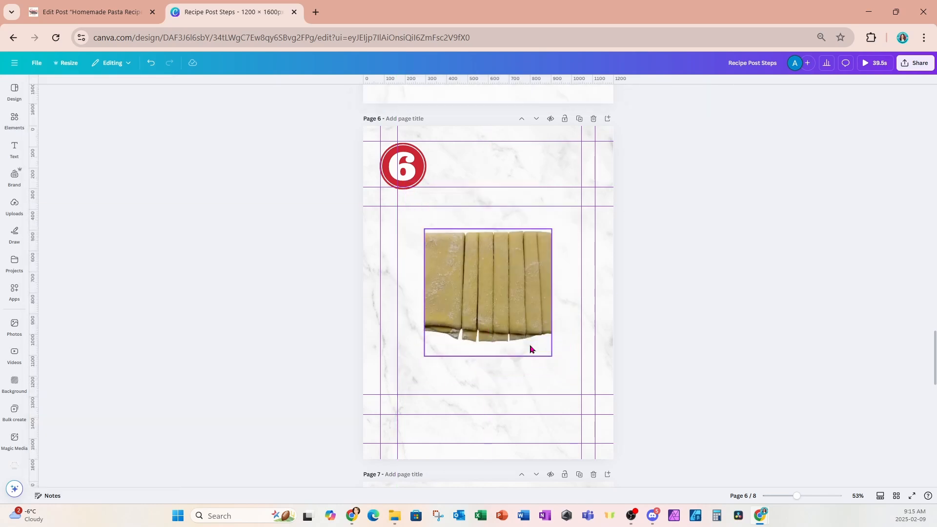
# Widen the cut pasta frame on page 6 on both sides, extend its upper edge and shift it down between the guides.
pyautogui.click(514, 312)
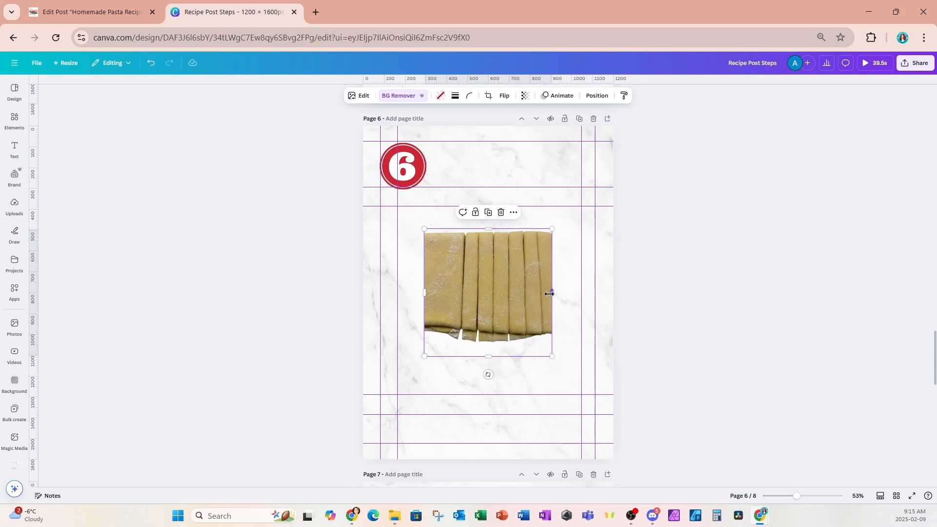
pyautogui.moveTo(549, 293); pyautogui.dragTo(577, 293)
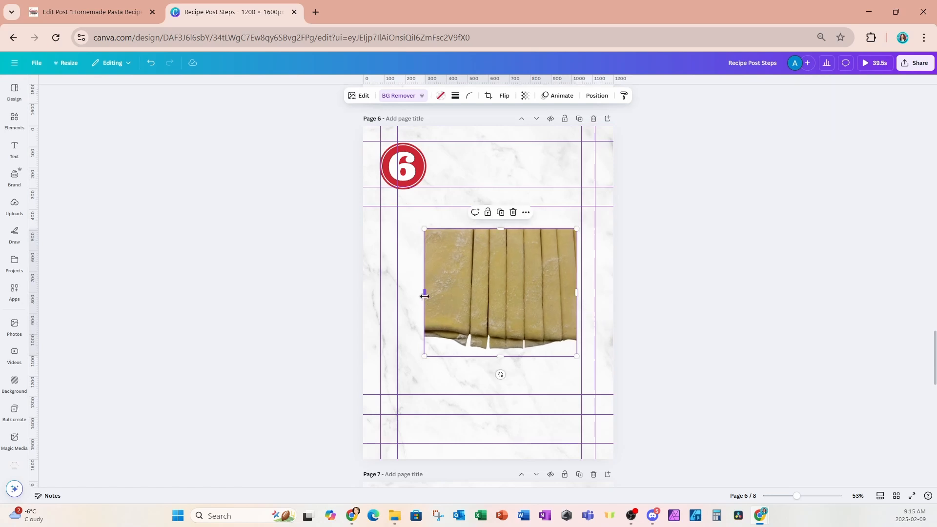
pyautogui.moveTo(425, 296); pyautogui.dragTo(400, 293)
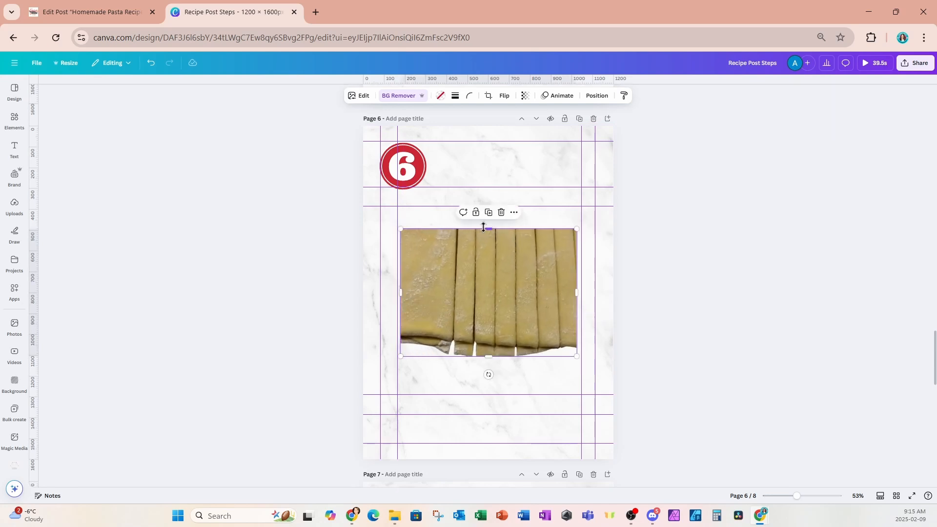
pyautogui.moveTo(484, 227); pyautogui.dragTo(497, 184)
pyautogui.moveTo(483, 253); pyautogui.dragTo(482, 304)
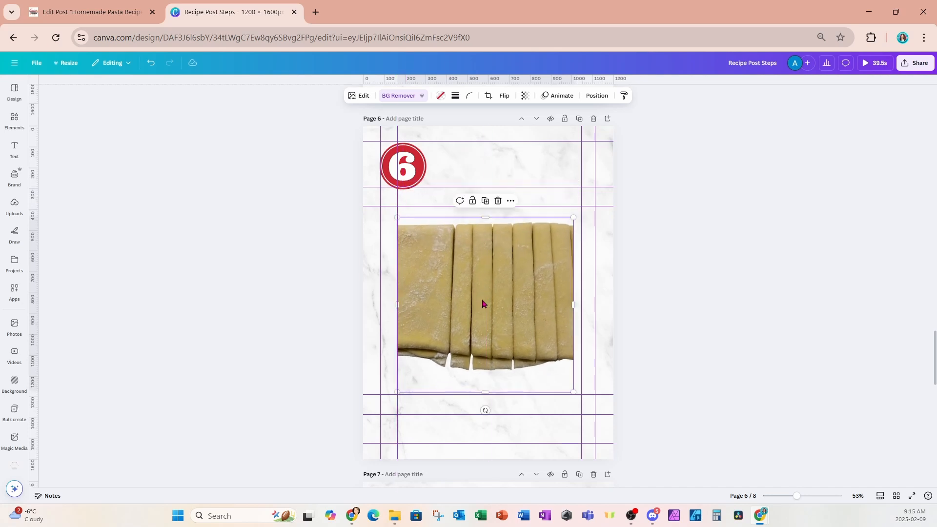
# Adjust the height of page 6's cut pasta frame, extending it past the bottom of the page to enlarge the pasta.
pyautogui.moveTo(493, 392); pyautogui.dragTo(496, 415)
pyautogui.moveTo(487, 338); pyautogui.dragTo(484, 313)
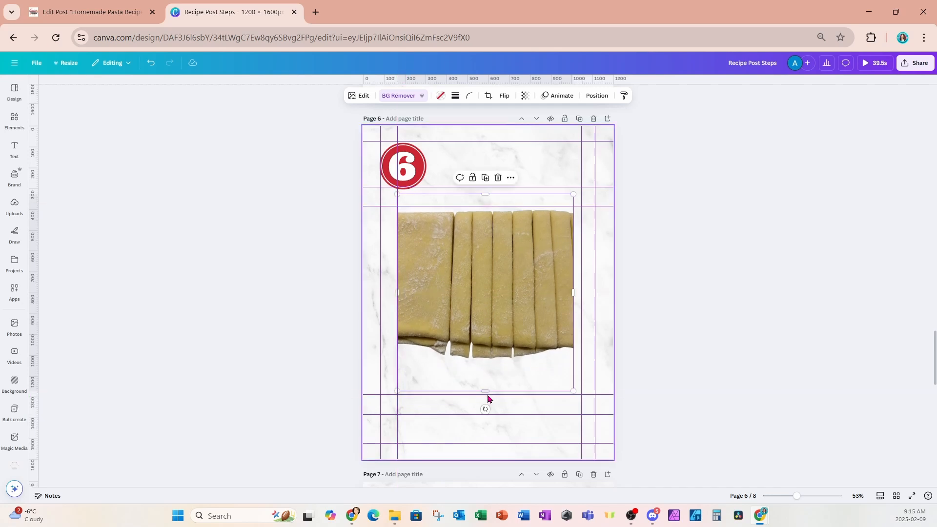
pyautogui.moveTo(485, 392); pyautogui.dragTo(486, 348)
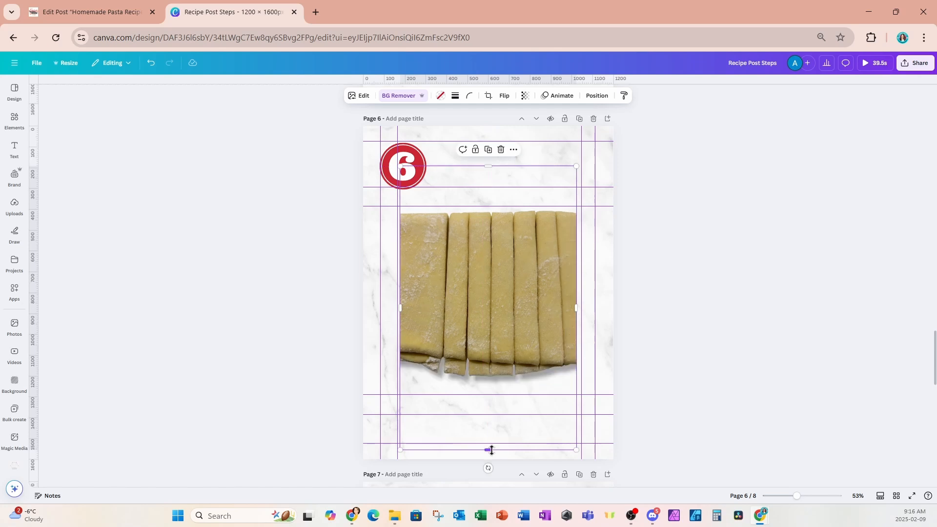
pyautogui.moveTo(491, 450); pyautogui.dragTo(493, 505)
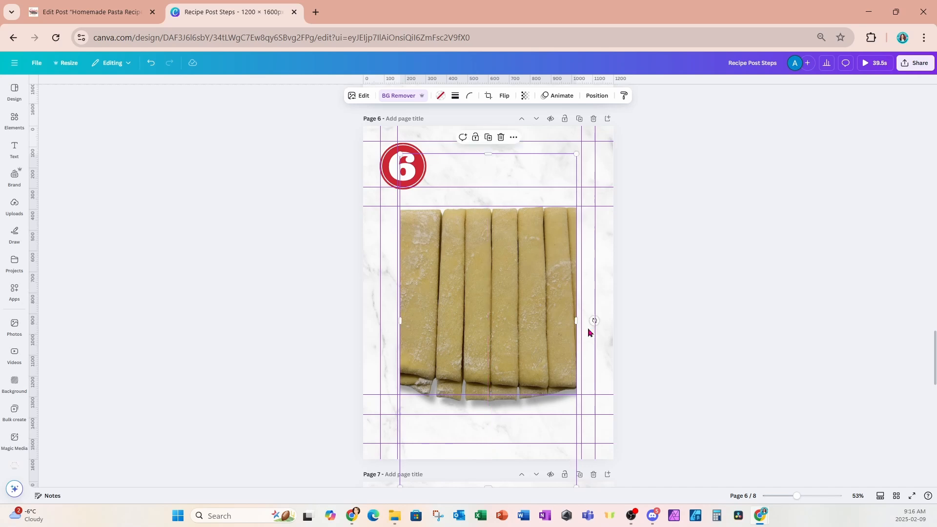
pyautogui.click(674, 271)
# Review all eight step pages together in the grid overview and return to the editing view of page 2.
pyautogui.scroll(10, 580, 300)
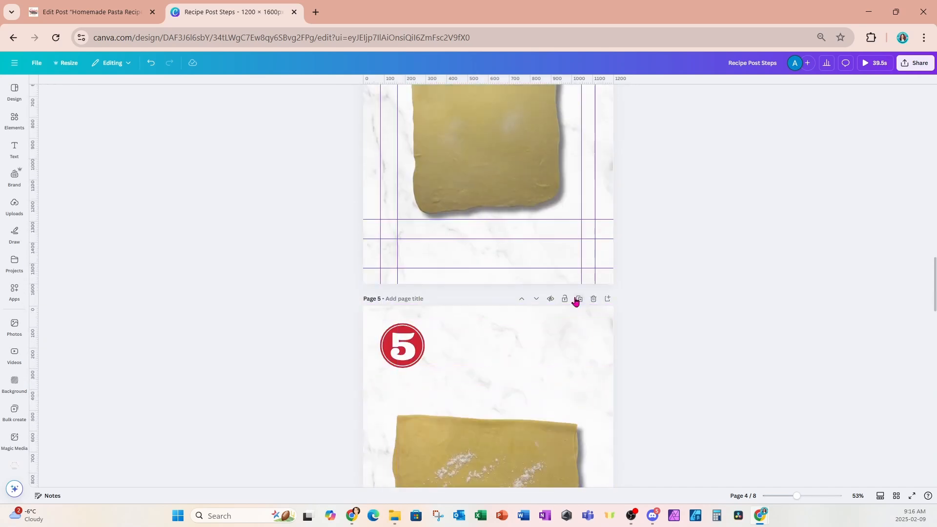
pyautogui.scroll(12, 576, 301)
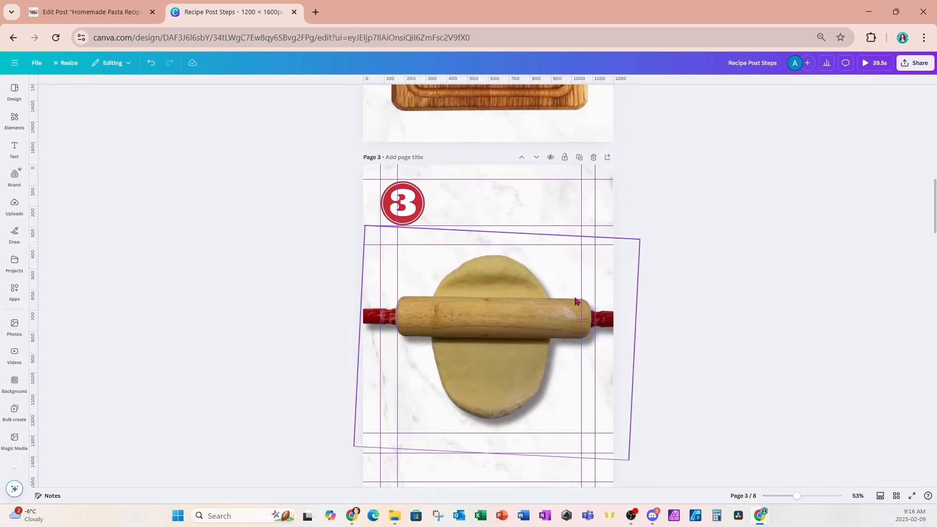
pyautogui.scroll(5, 576, 301)
pyautogui.click(897, 496)
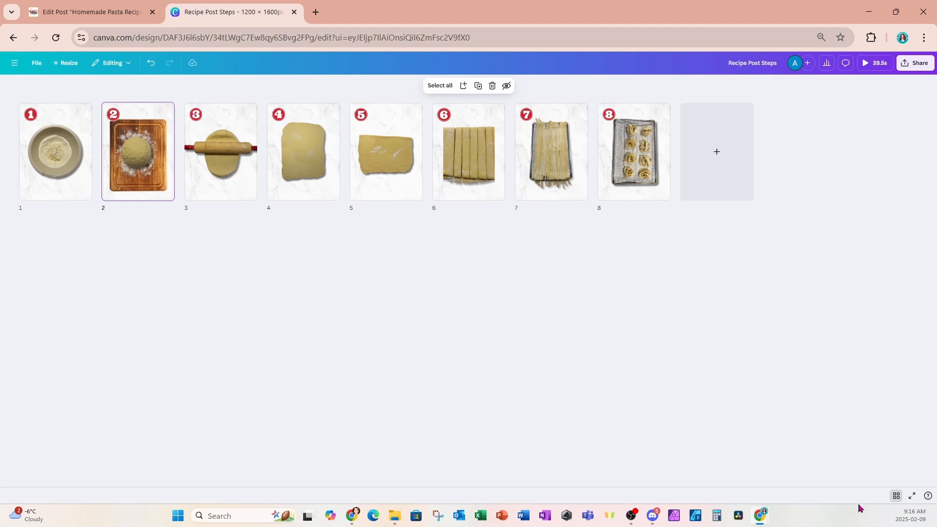
pyautogui.click(895, 497)
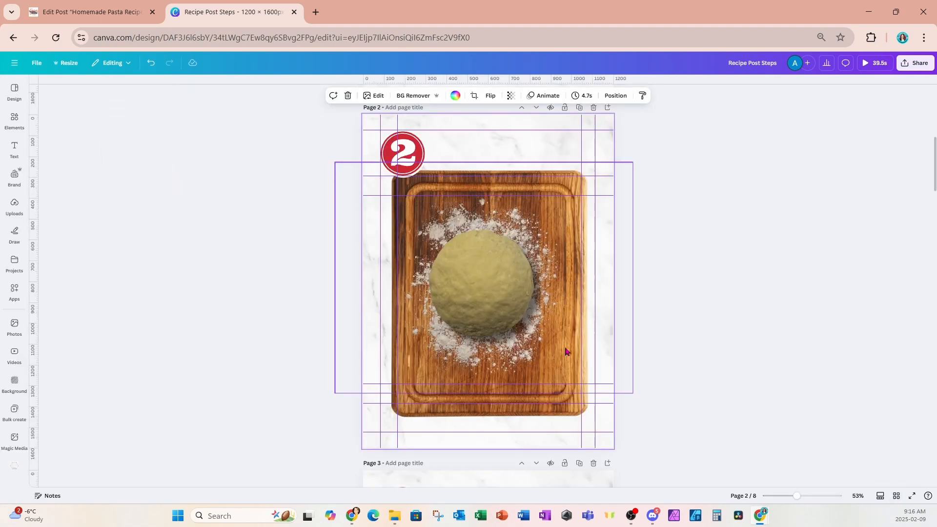
# Download all eight pages of the design as JPG files at size 1 and quality 80.
pyautogui.click(917, 63)
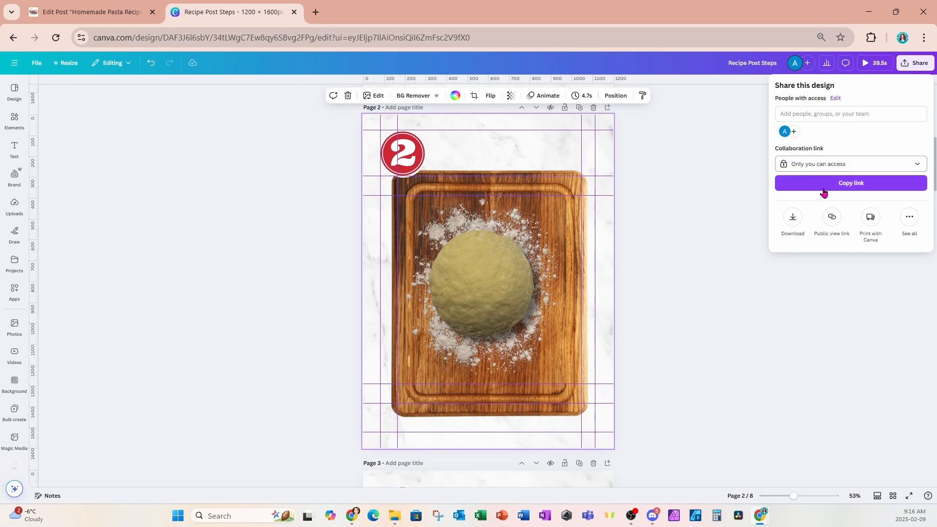
pyautogui.click(794, 221)
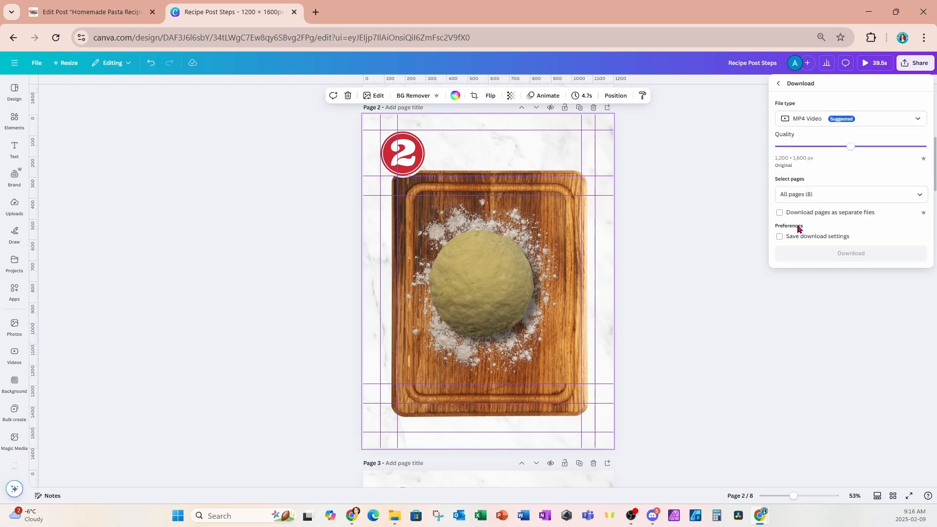
pyautogui.click(801, 126)
pyautogui.click(808, 144)
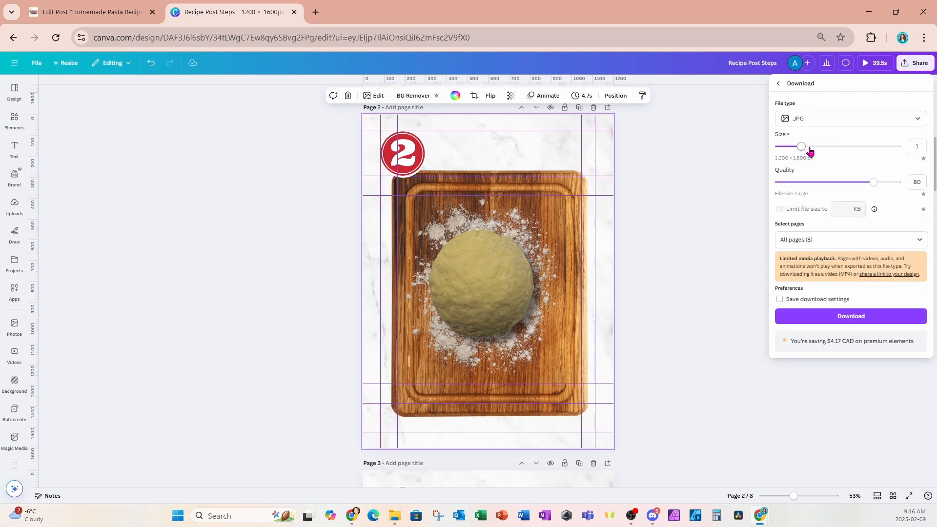
pyautogui.click(833, 317)
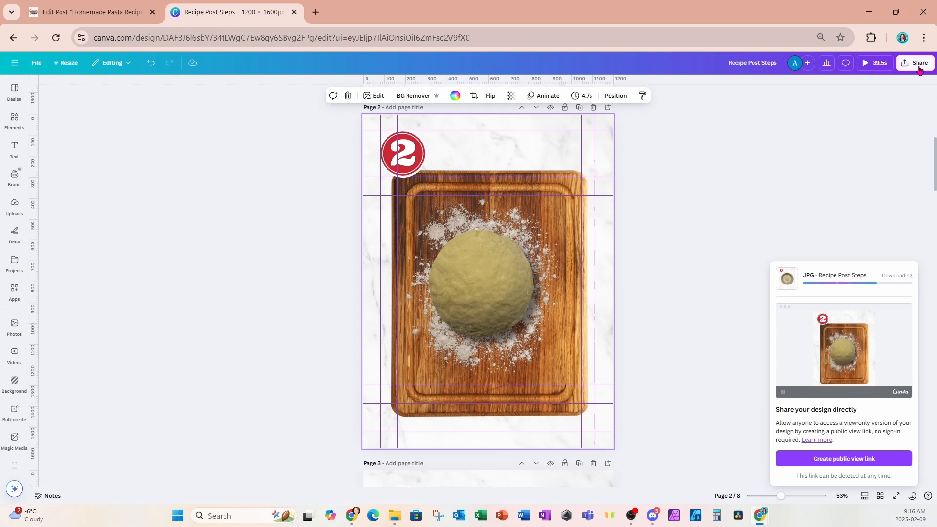
# Examine the page selection choices in the design's download settings and close them without downloading.
pyautogui.click(903, 68)
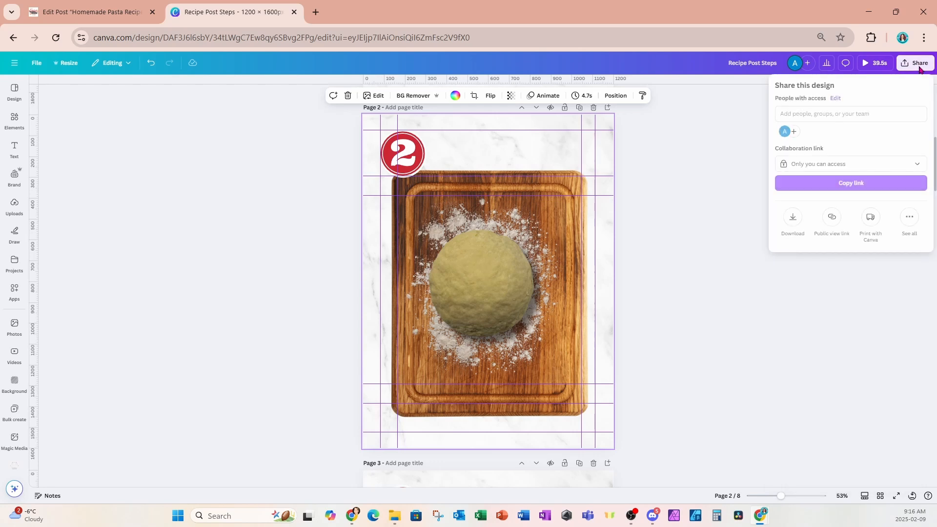
pyautogui.click(791, 217)
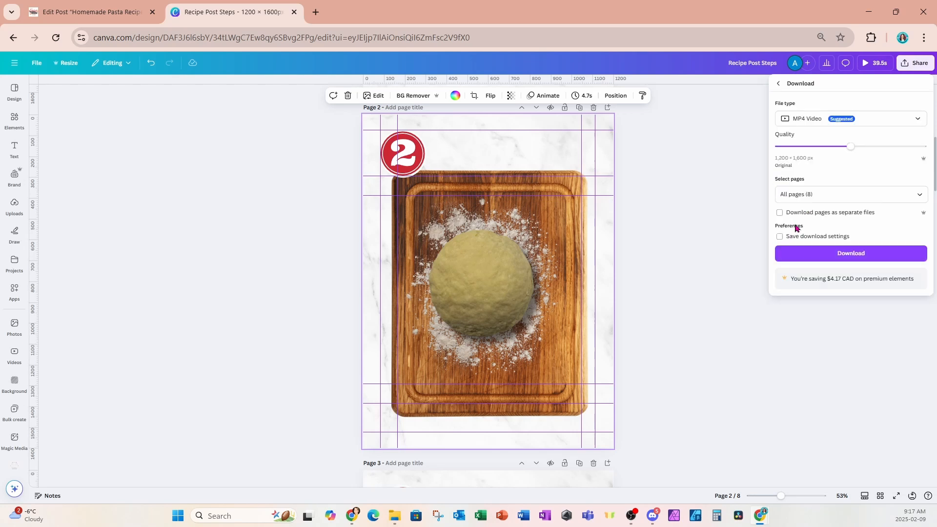
pyautogui.click(914, 194)
pyautogui.moveTo(921, 253); pyautogui.dragTo(923, 231)
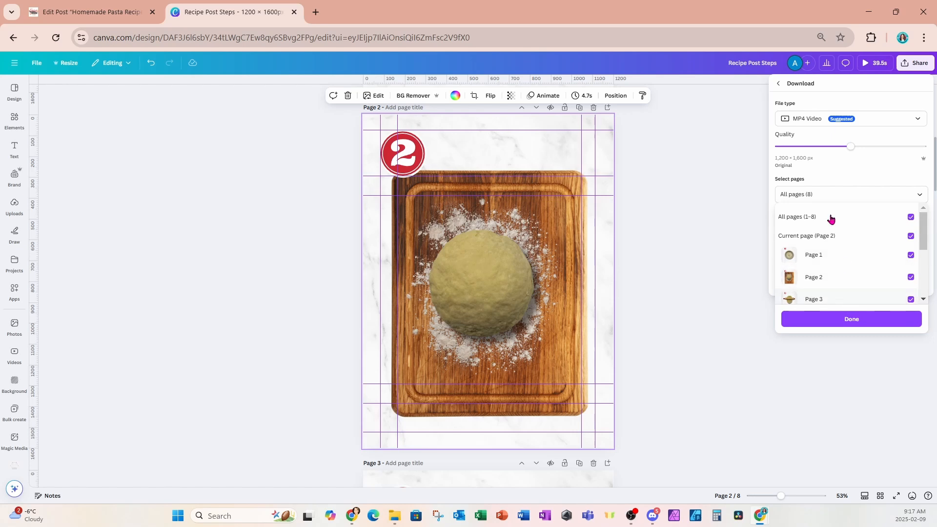
pyautogui.click(779, 92)
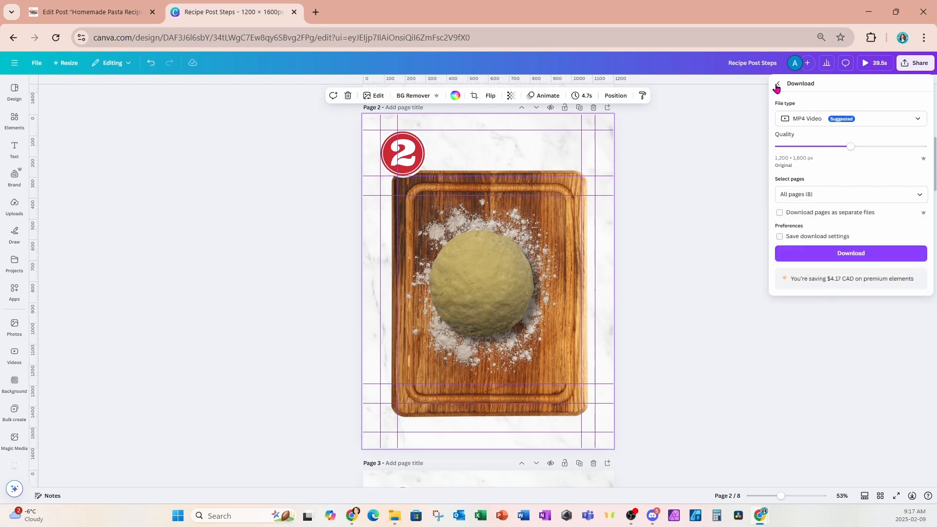
pyautogui.click(812, 254)
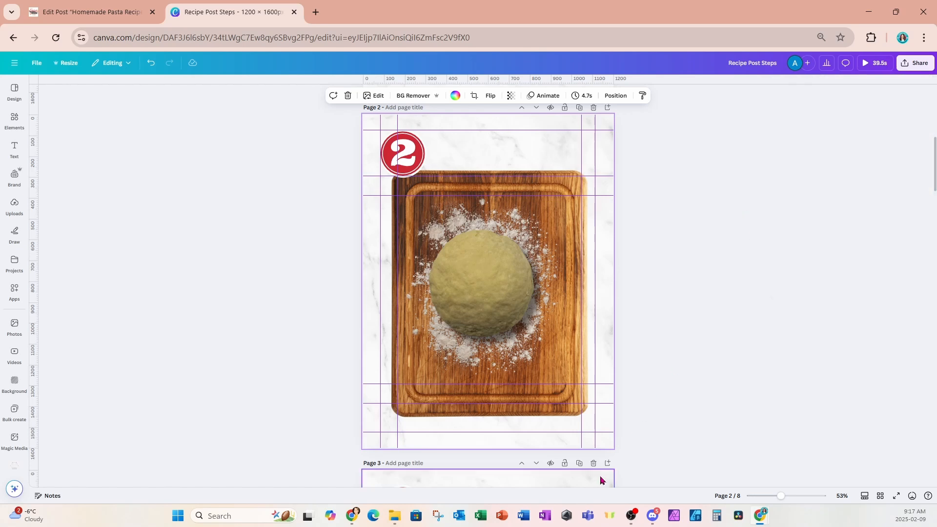
# Switch to File Explorer and extract today's Recipe Post Steps ZIP file in the Downloads folder.
pyautogui.click(395, 521)
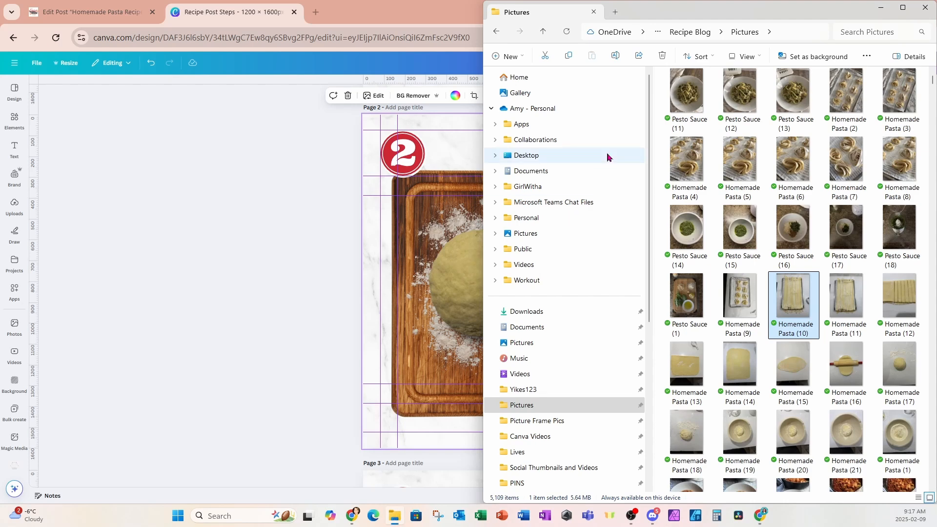
pyautogui.click(521, 312)
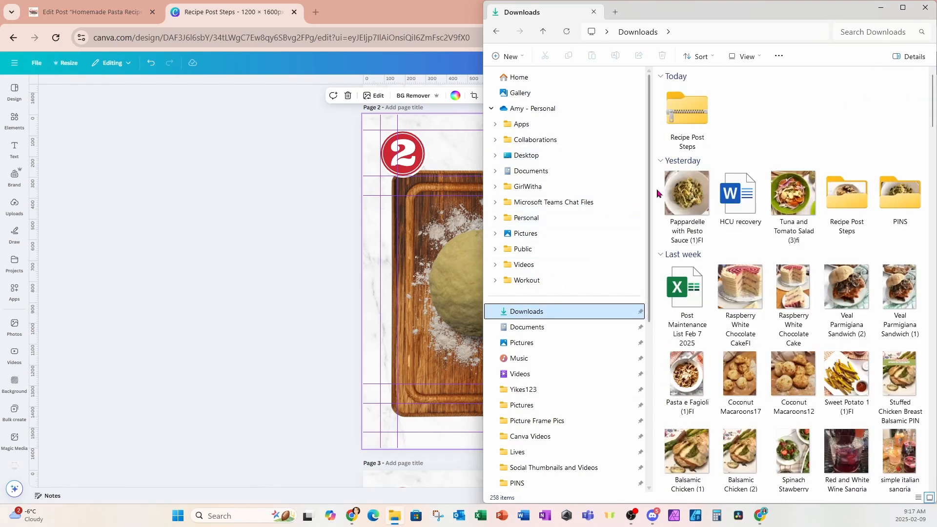
pyautogui.rightClick(686, 107)
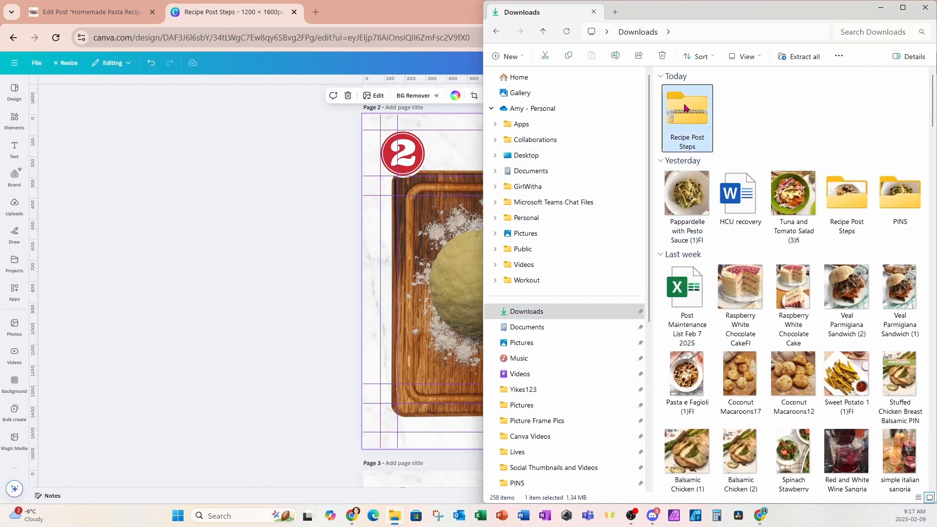
pyautogui.click(725, 223)
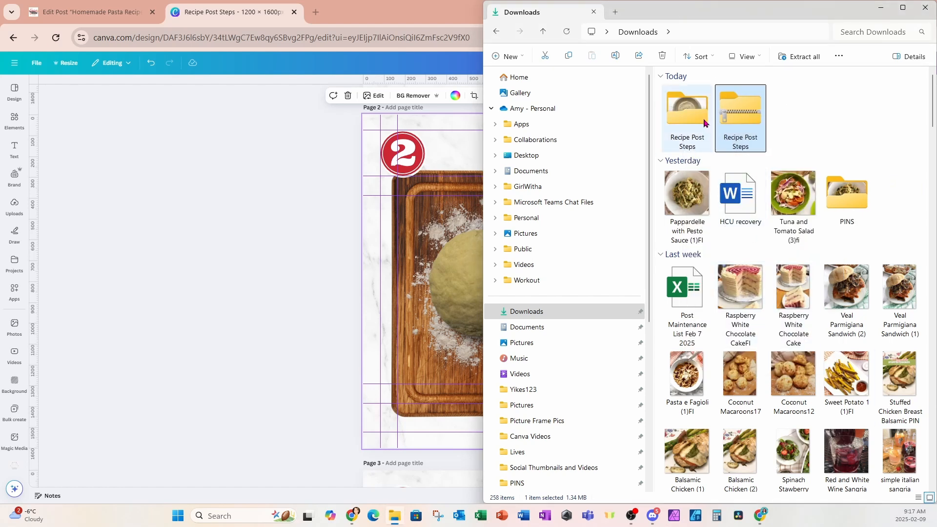
# Open the extracted Recipe Post Steps folder, maximize its window and look through the step images.
pyautogui.doubleClick(689, 115)
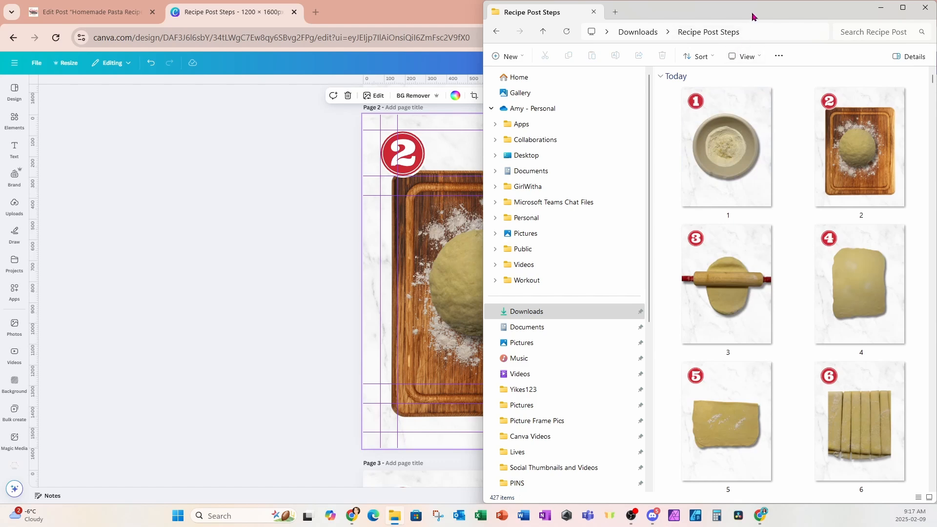
pyautogui.moveTo(752, 17); pyautogui.dragTo(460, 5)
pyautogui.scroll(-3, 651, 323)
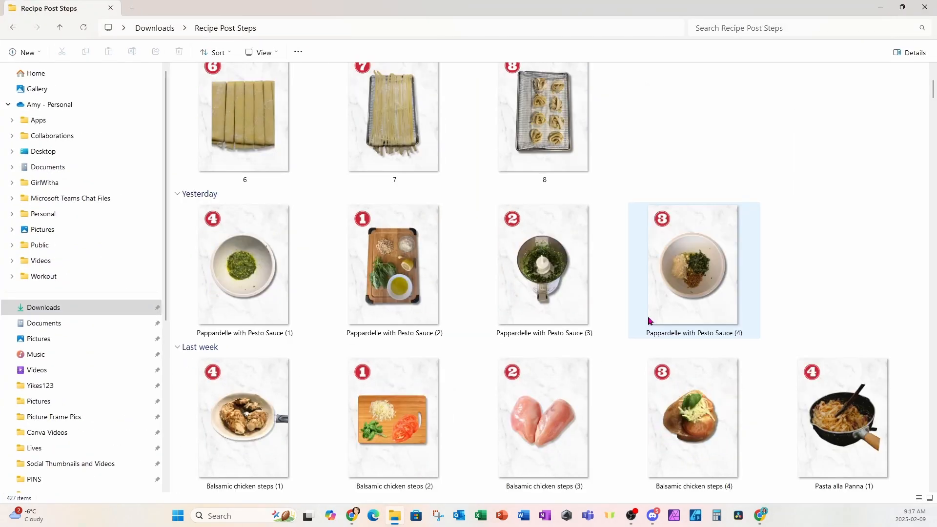
pyautogui.scroll(-20, 649, 321)
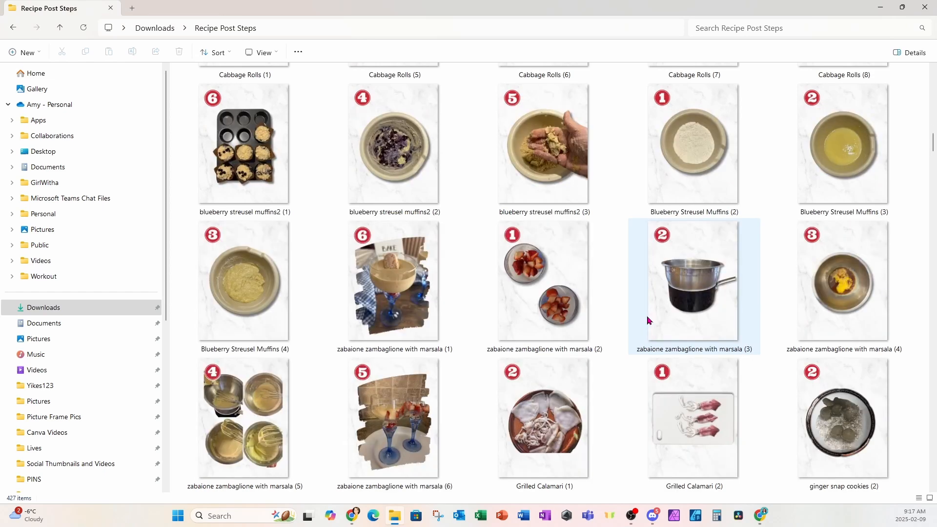
pyautogui.scroll(20, 649, 321)
# Rename the eight new step images together as "Homemade Pasta Dough".
pyautogui.click(247, 139)
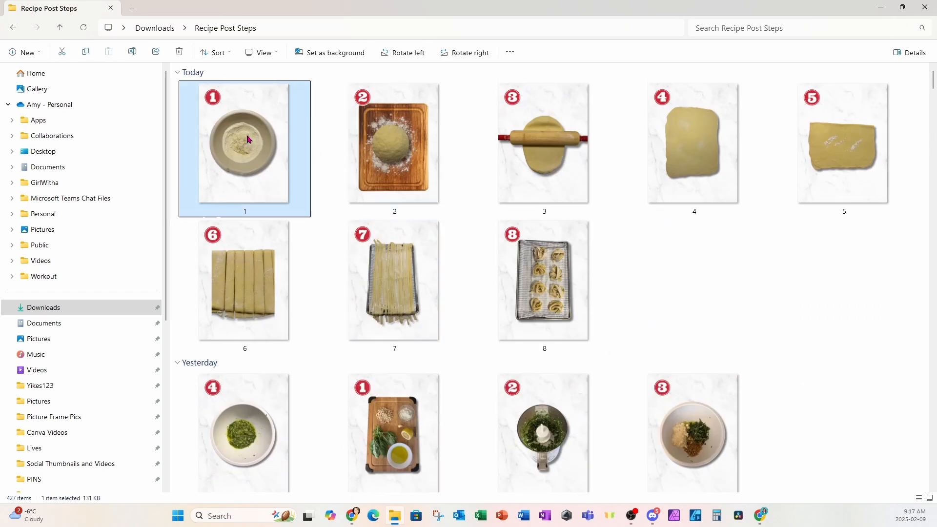
pyautogui.keyDown('shift'); pyautogui.click(512, 281); pyautogui.keyUp('shift')
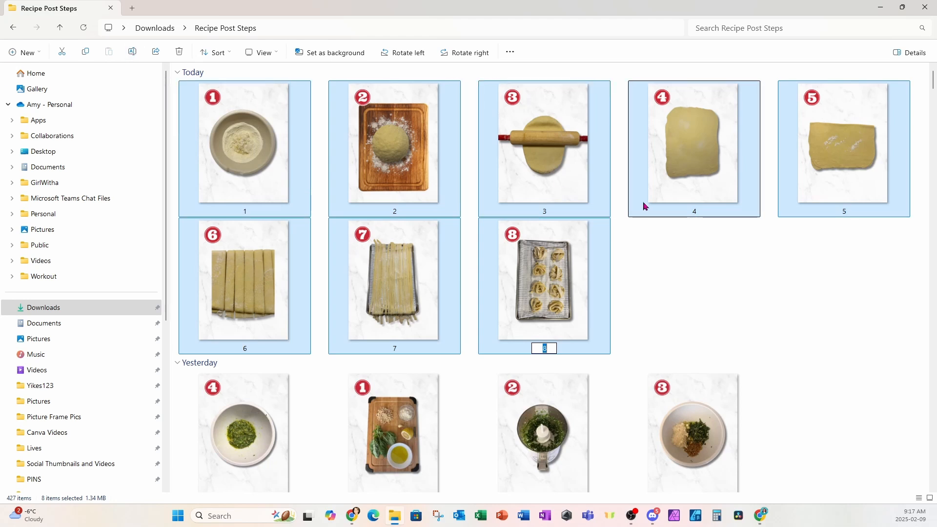
pyautogui.write('Homemade ')
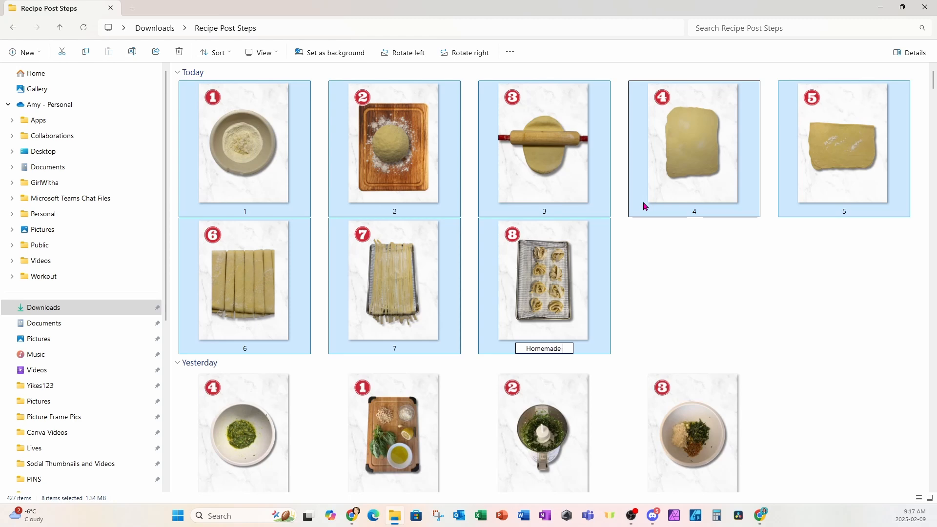
pyautogui.write('Pasta Dough')
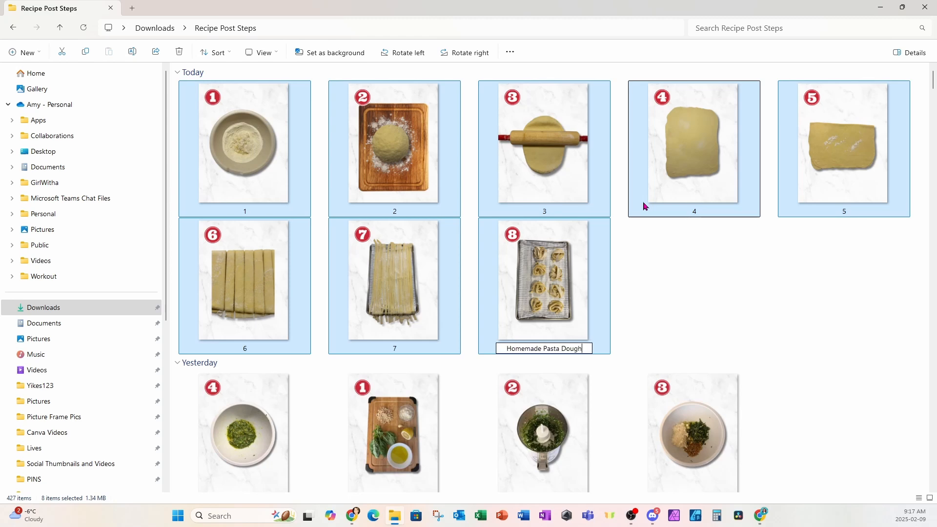
pyautogui.press('Return')
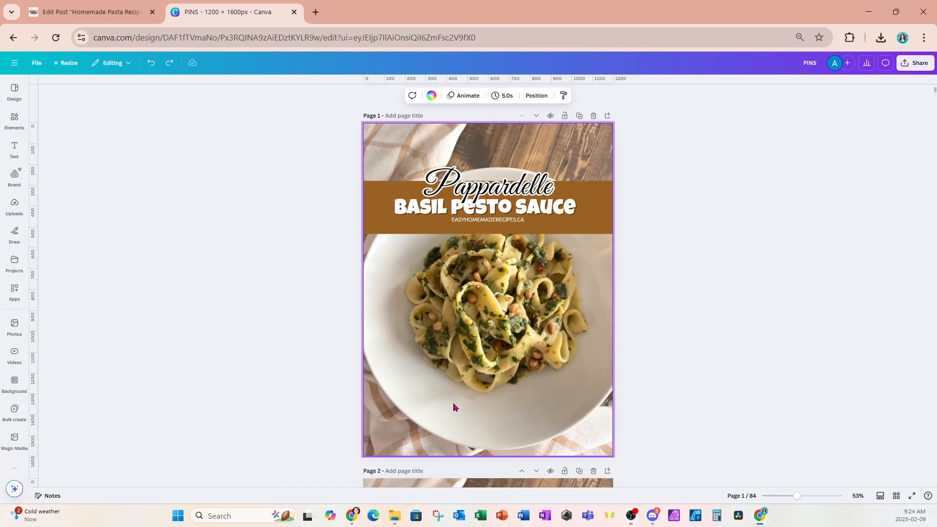
# Delete the pasta photo behind the title on page 1 of the PINS design and show the uploaded images.
pyautogui.press('Escape')
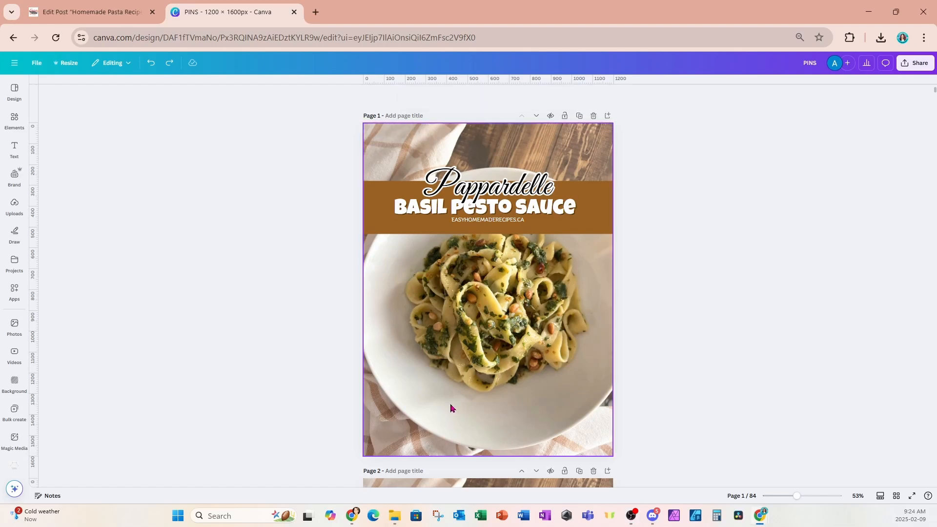
pyautogui.click(444, 381)
pyautogui.press('Delete')
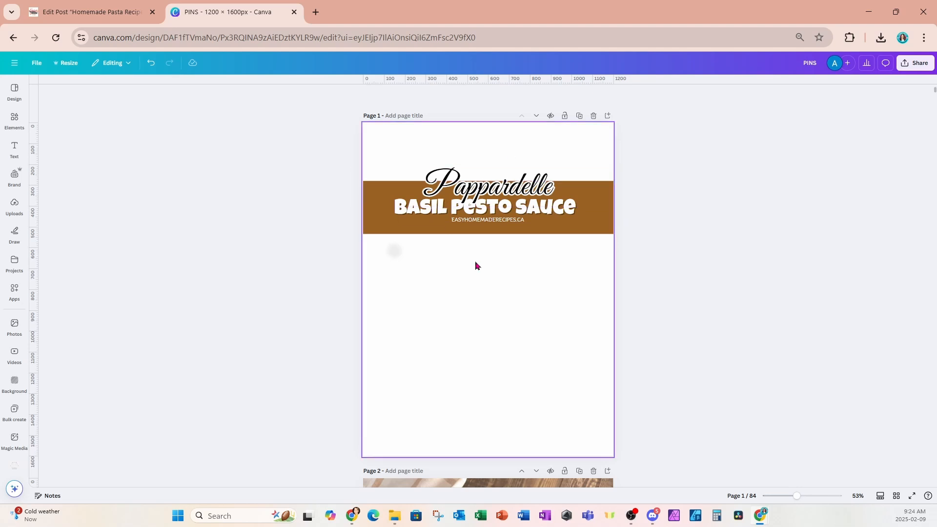
pyautogui.click(15, 204)
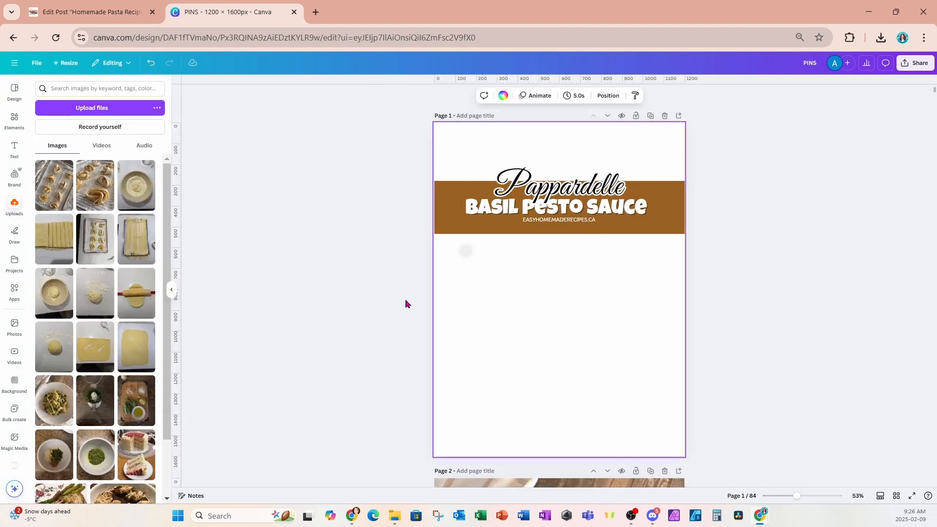
# Add the uploaded close-up photo of the pasta nests to page 1 and crop it across the full page width along the bottom.
pyautogui.click(95, 188)
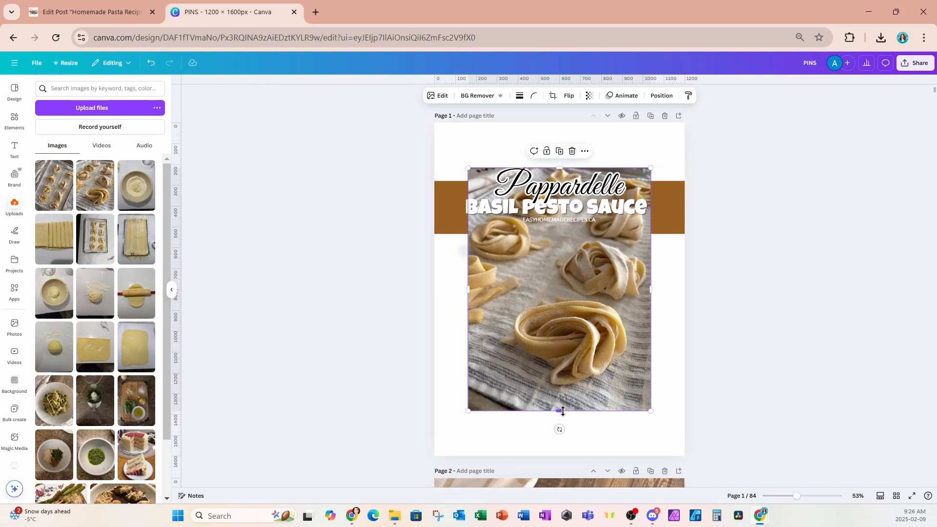
pyautogui.moveTo(562, 411); pyautogui.dragTo(559, 321)
pyautogui.moveTo(597, 277); pyautogui.dragTo(685, 393)
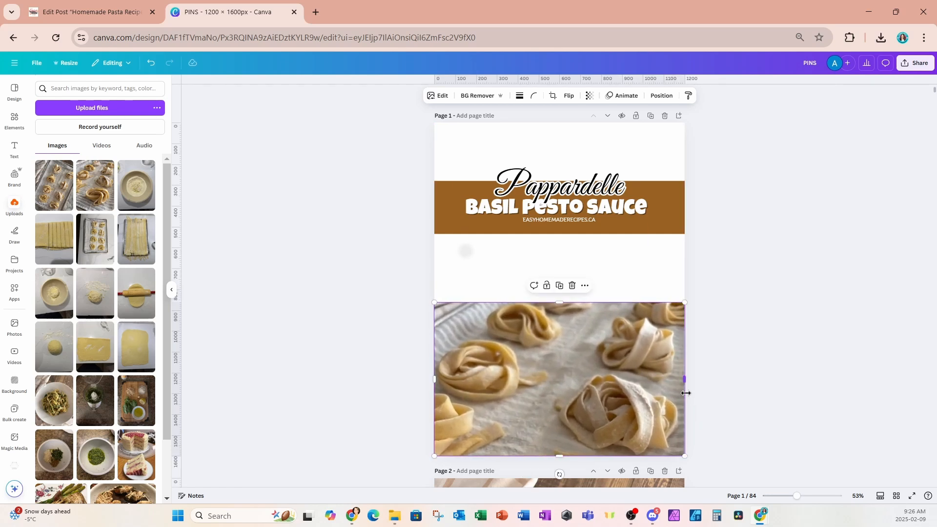
# Add the uploaded photo of pasta nests on a tray, enlarge it to the page width and crop it to meet the lower photo.
pyautogui.click(54, 183)
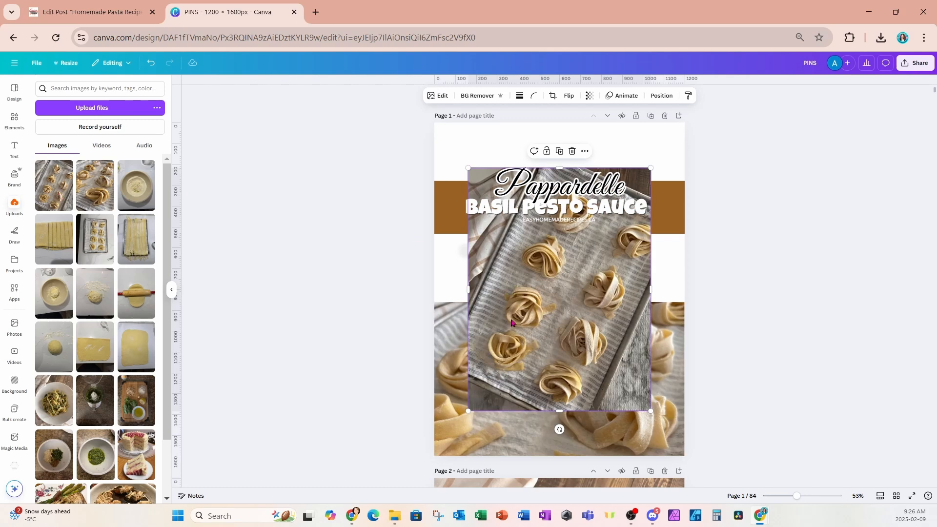
pyautogui.moveTo(512, 322); pyautogui.dragTo(491, 283)
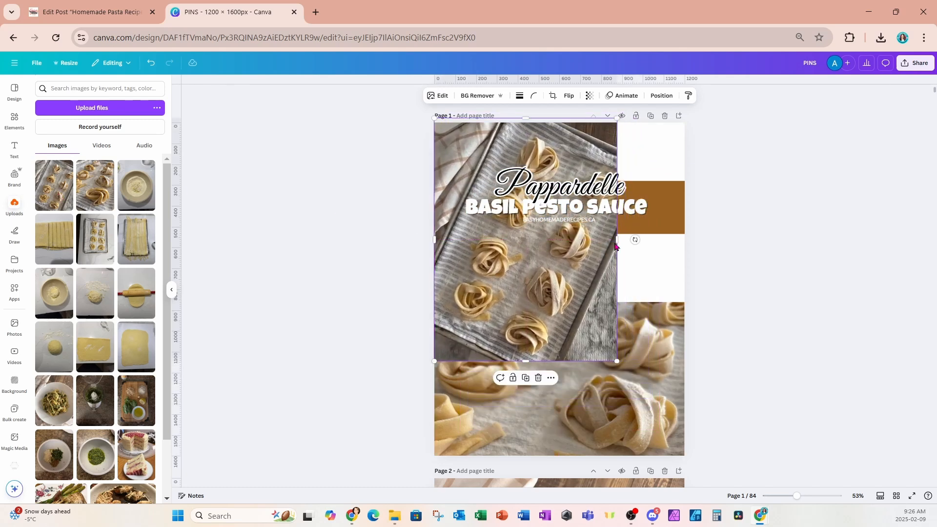
pyautogui.moveTo(456, 318); pyautogui.dragTo(456, 284)
pyautogui.moveTo(620, 214); pyautogui.dragTo(686, 227)
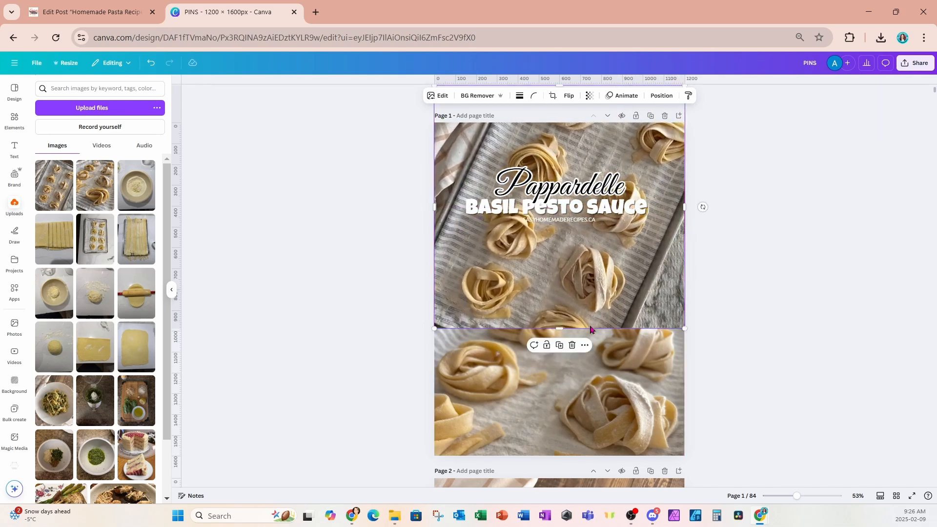
pyautogui.moveTo(575, 328); pyautogui.dragTo(577, 303)
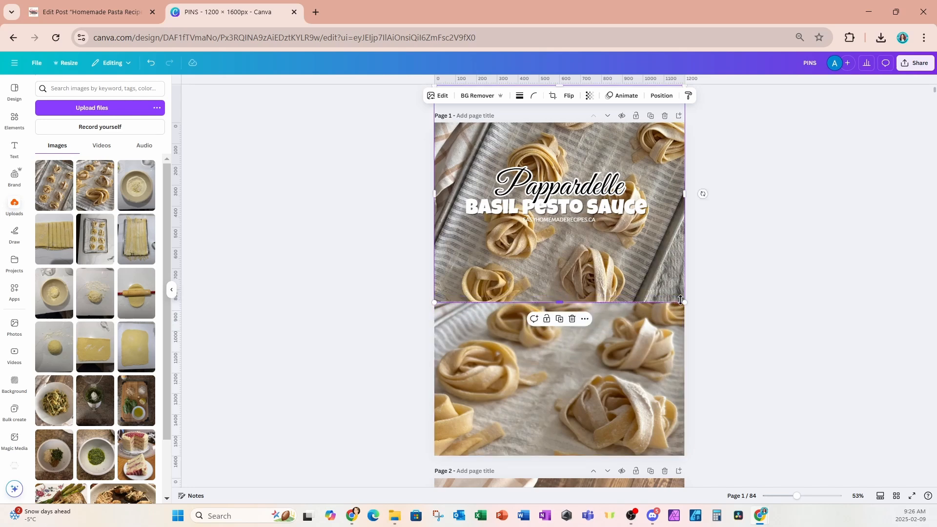
# Extend the lower photo slightly upward, then rescale the tray photo and move it up so it covers the top of the page.
pyautogui.moveTo(683, 300); pyautogui.dragTo(697, 256)
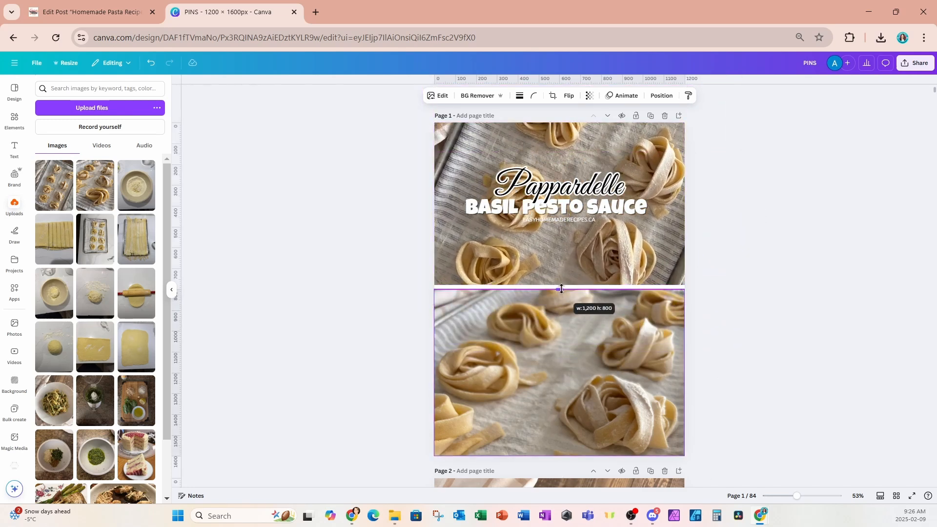
pyautogui.moveTo(626, 263); pyautogui.dragTo(626, 234)
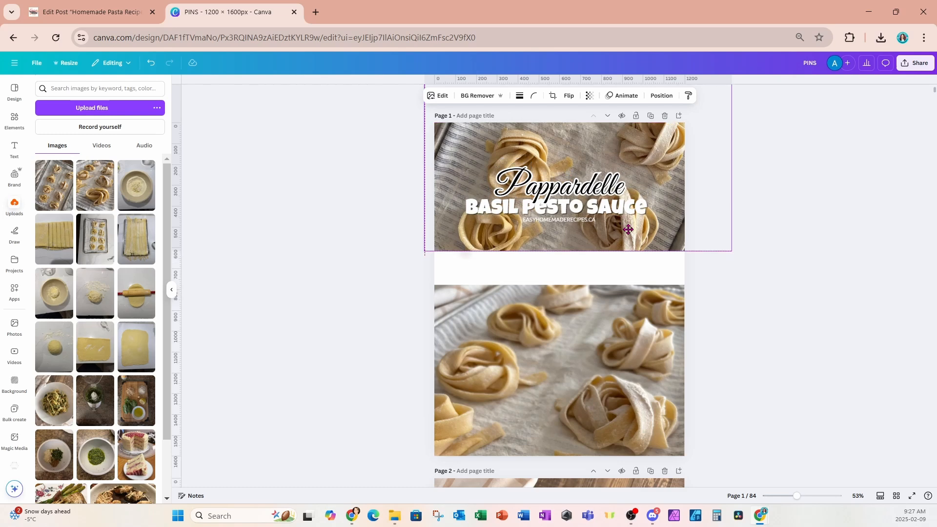
pyautogui.moveTo(730, 258); pyautogui.dragTo(694, 229)
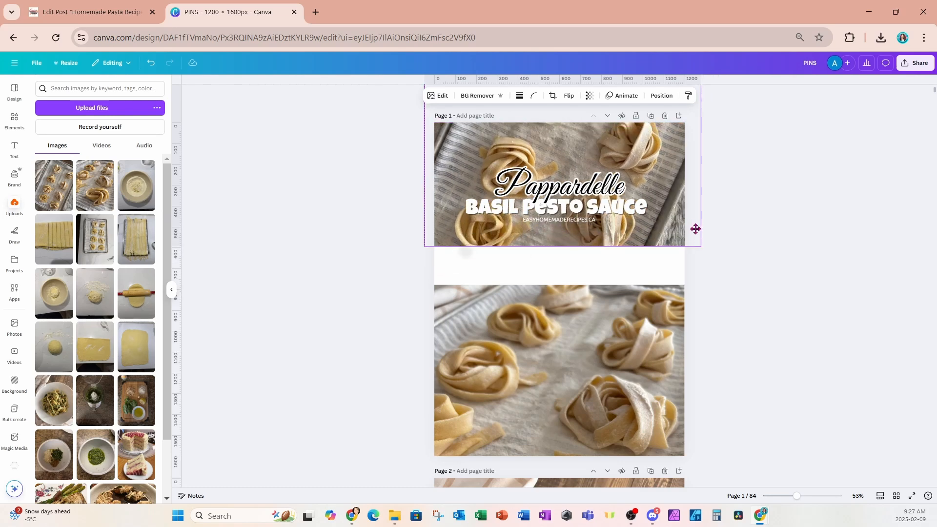
pyautogui.click(750, 242)
# Set the brightness of the tray photo at the top of page 1 to 26.
pyautogui.click(676, 233)
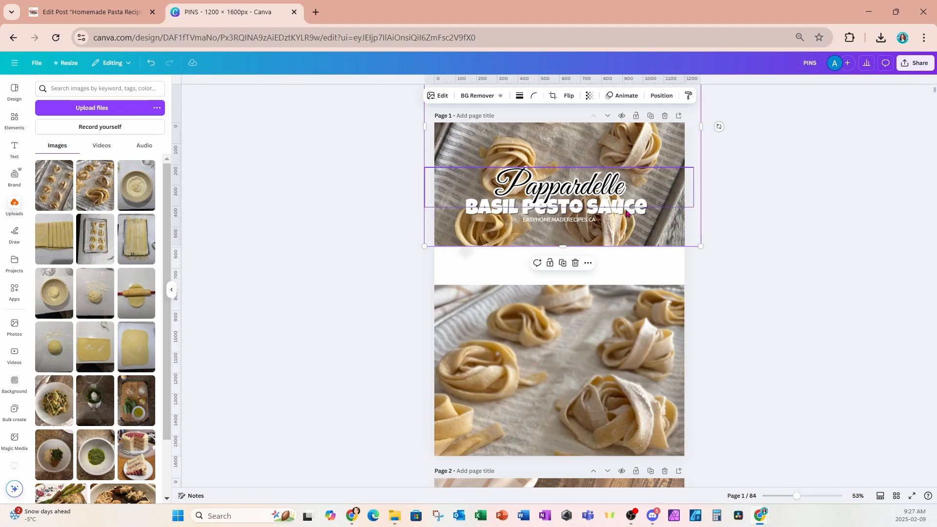
pyautogui.click(438, 96)
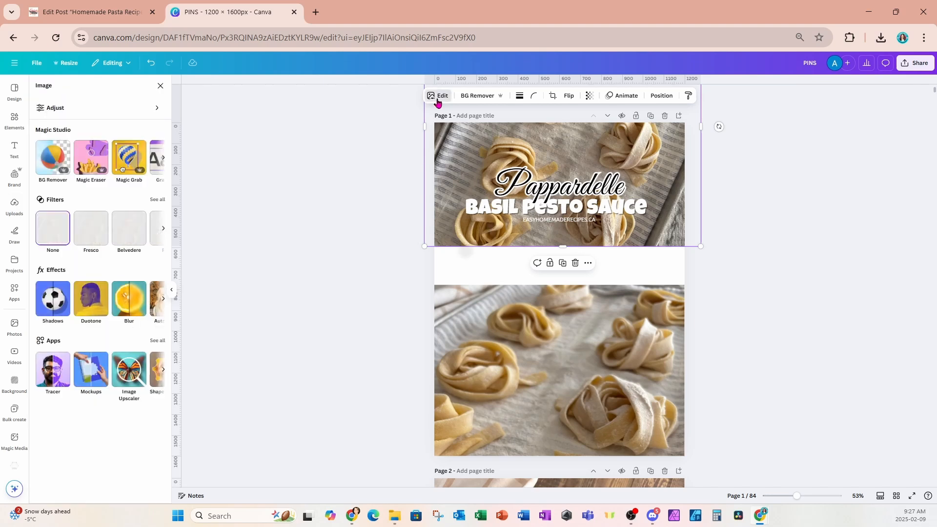
pyautogui.click(112, 113)
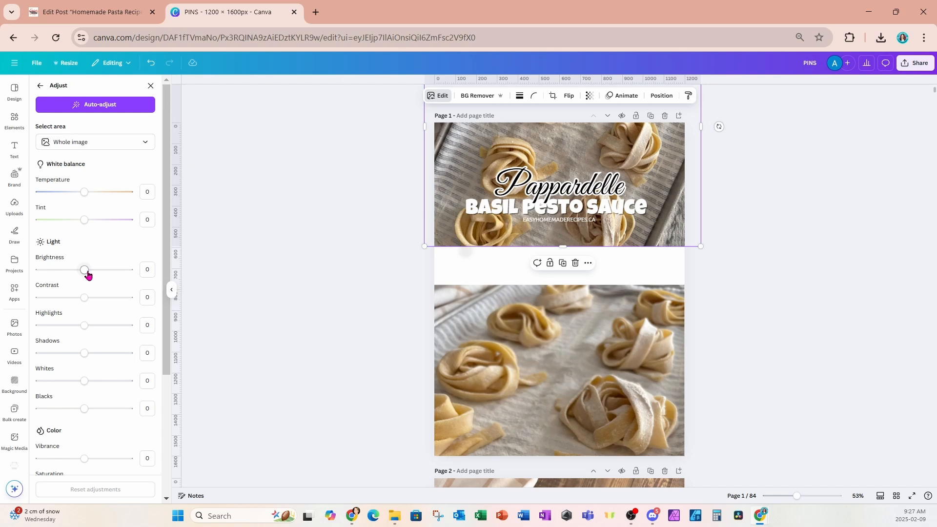
pyautogui.moveTo(89, 275); pyautogui.dragTo(92, 276)
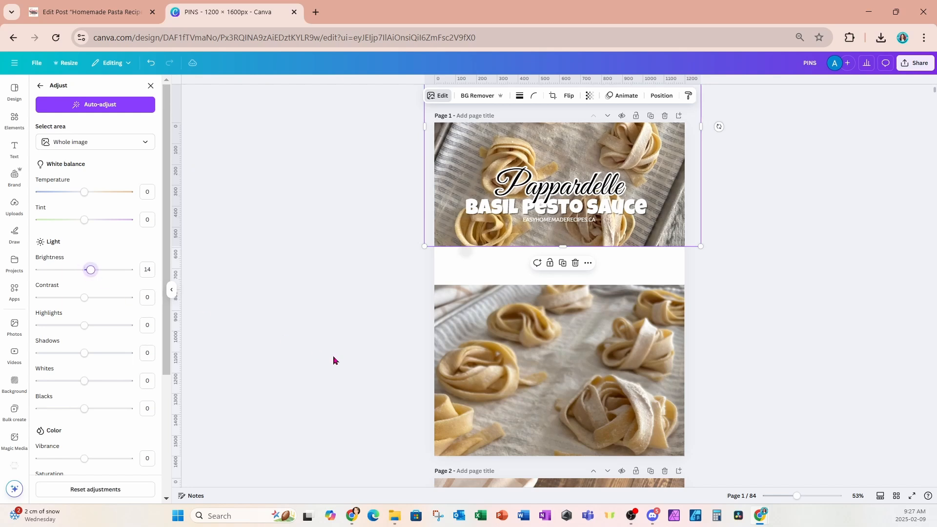
pyautogui.moveTo(90, 271); pyautogui.dragTo(97, 274)
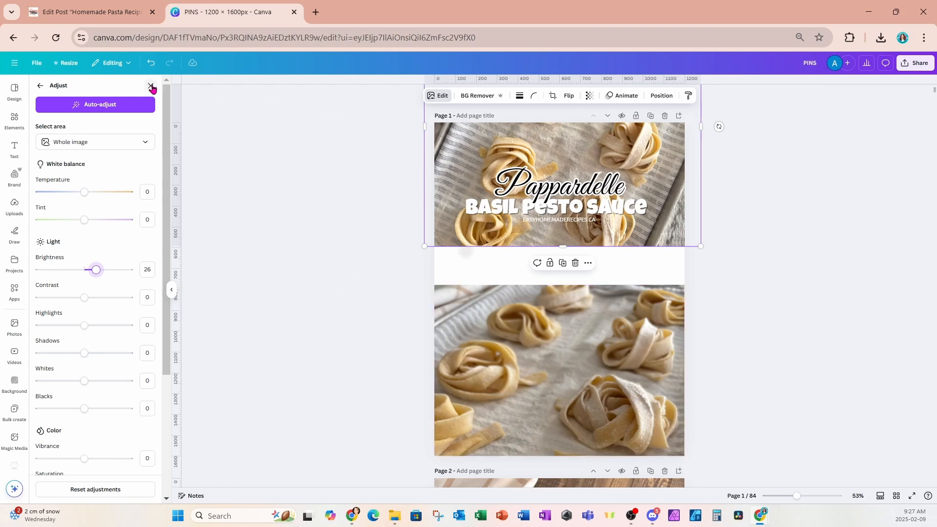
pyautogui.click(151, 86)
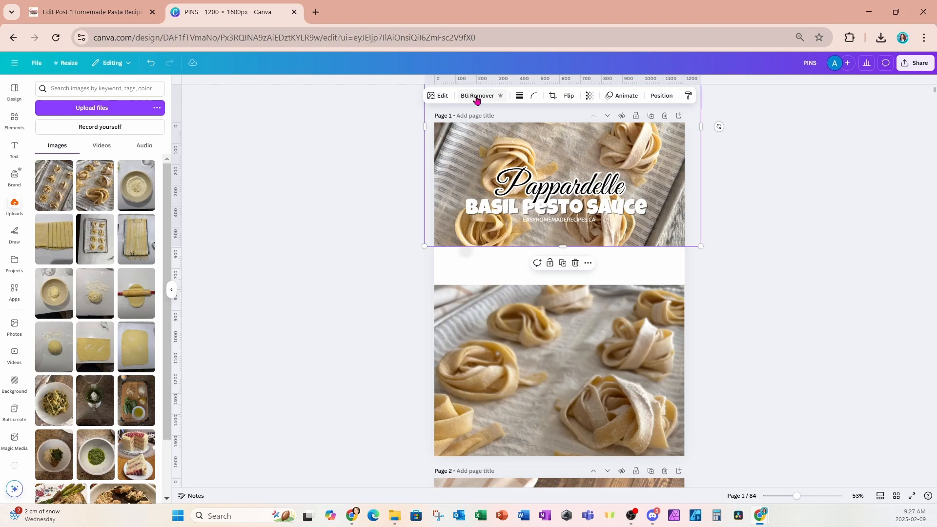
# Bring the brown banner in front of both photos and move it with its three texts down over the gap between the photos.
pyautogui.click(661, 96)
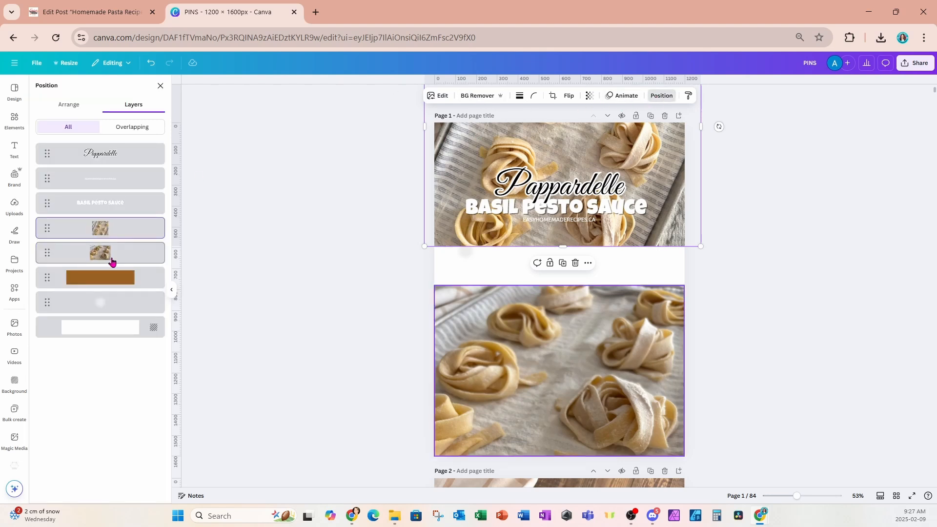
pyautogui.moveTo(96, 287); pyautogui.dragTo(95, 227)
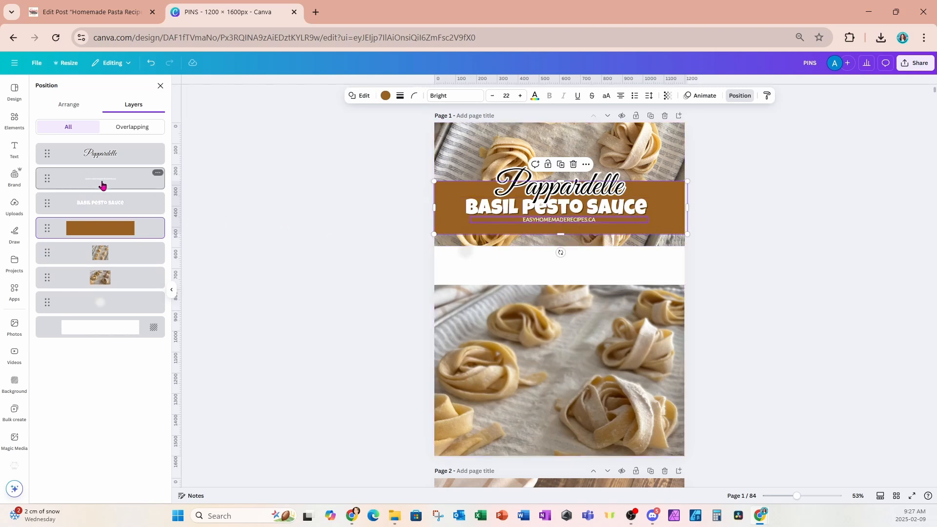
pyautogui.click(107, 153)
pyautogui.keyDown('shift'); pyautogui.click(115, 184); pyautogui.keyUp('shift')
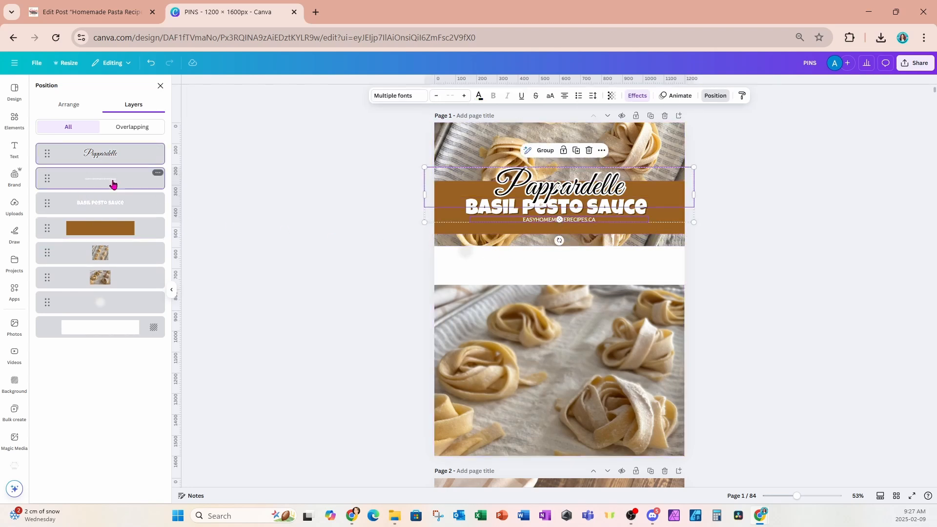
pyautogui.keyDown('shift'); pyautogui.click(115, 211); pyautogui.keyUp('shift')
pyautogui.keyDown('shift'); pyautogui.click(116, 231); pyautogui.keyUp('shift')
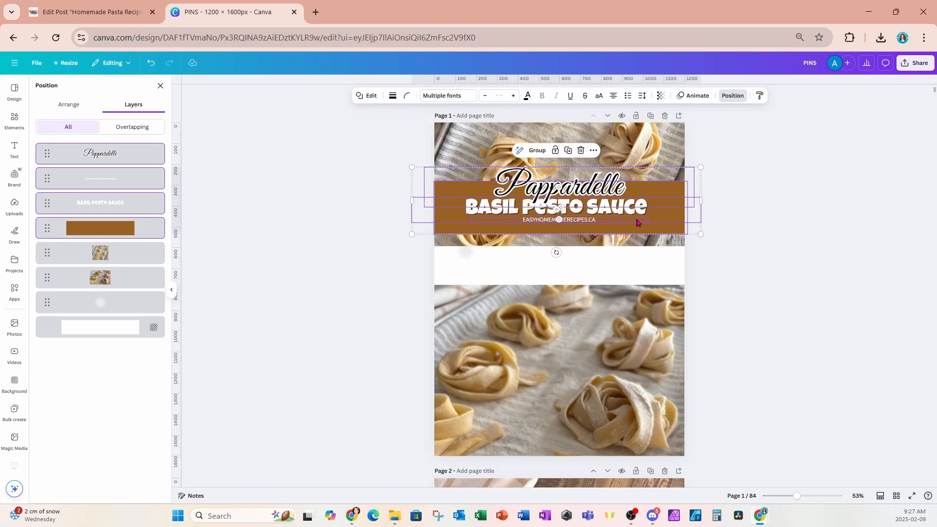
pyautogui.moveTo(651, 219); pyautogui.dragTo(650, 273)
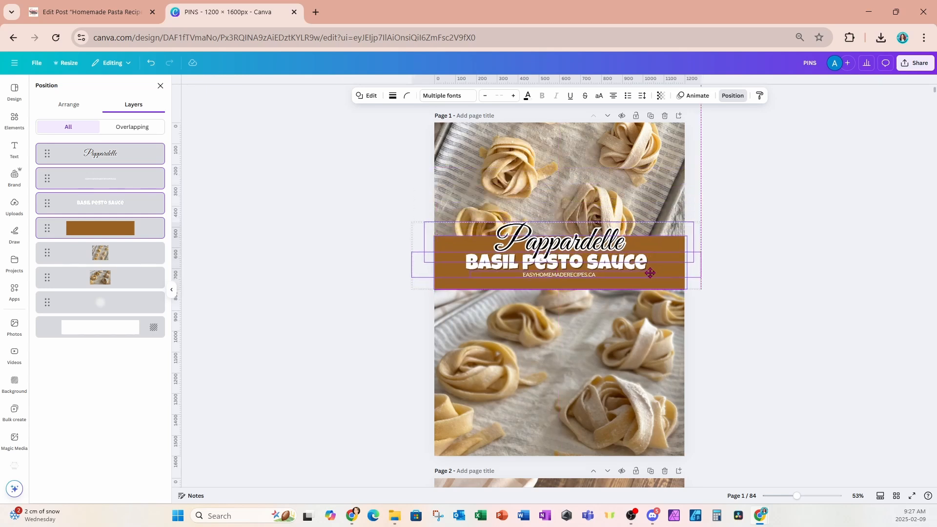
pyautogui.click(731, 314)
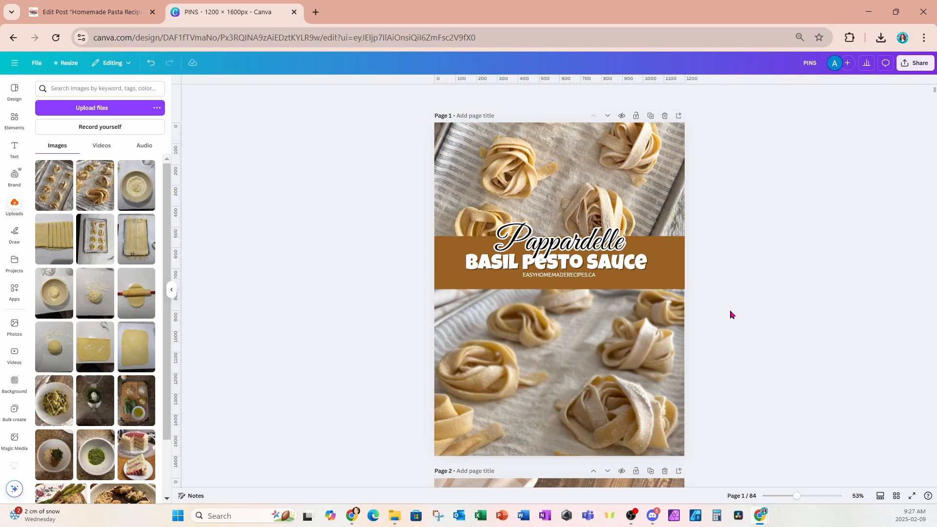
# Replace the script title with "Homemade" and the heading below it with "Pasta Dough Recipe".
pyautogui.click(622, 245)
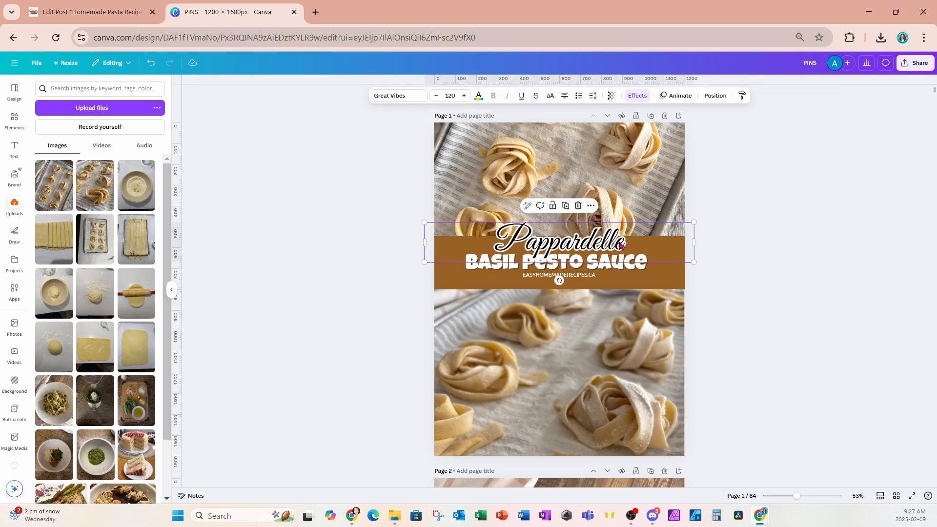
pyautogui.doubleClick(619, 241)
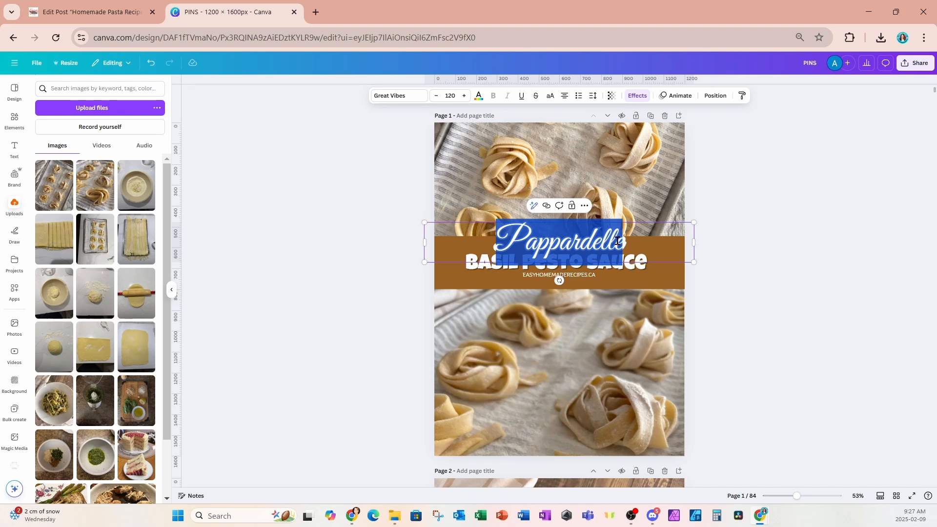
pyautogui.write('Homemade')
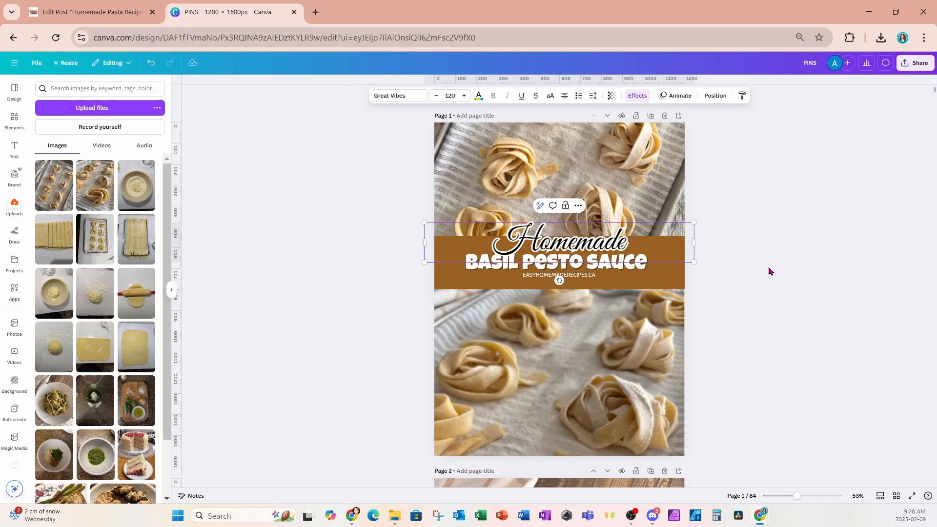
pyautogui.doubleClick(633, 275)
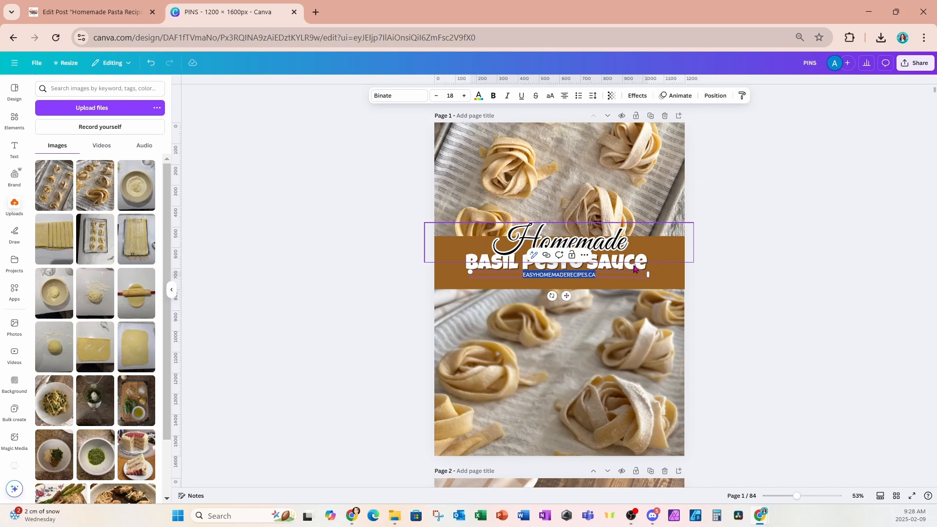
pyautogui.doubleClick(635, 268)
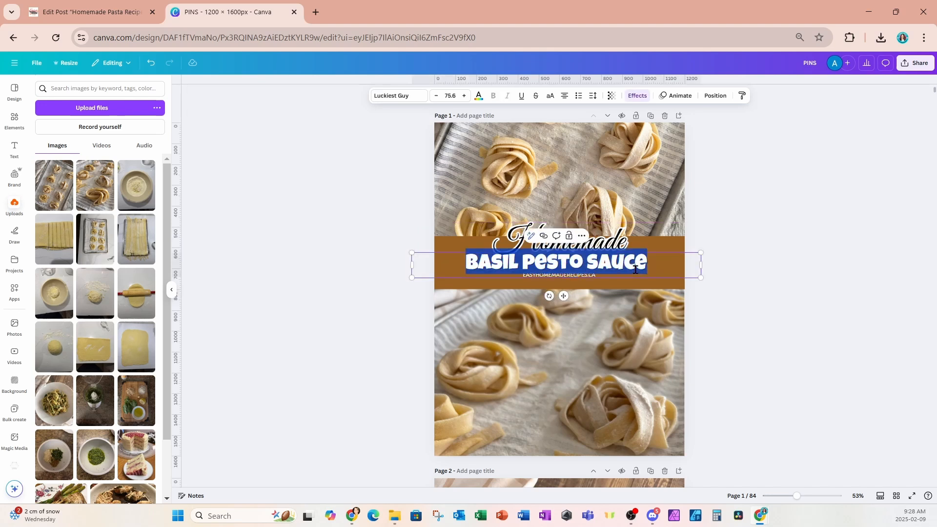
pyautogui.write('PASTA DOUGH R')
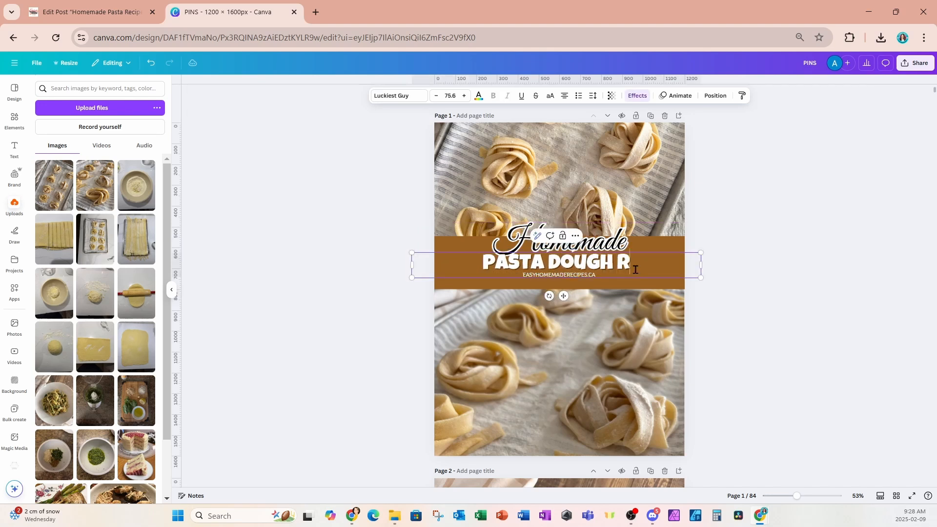
pyautogui.write('ecipe')
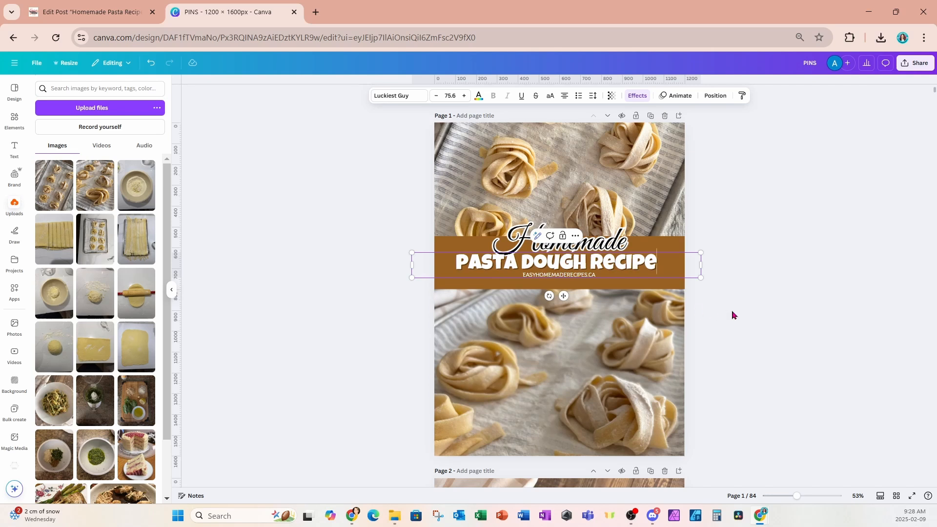
pyautogui.click(732, 314)
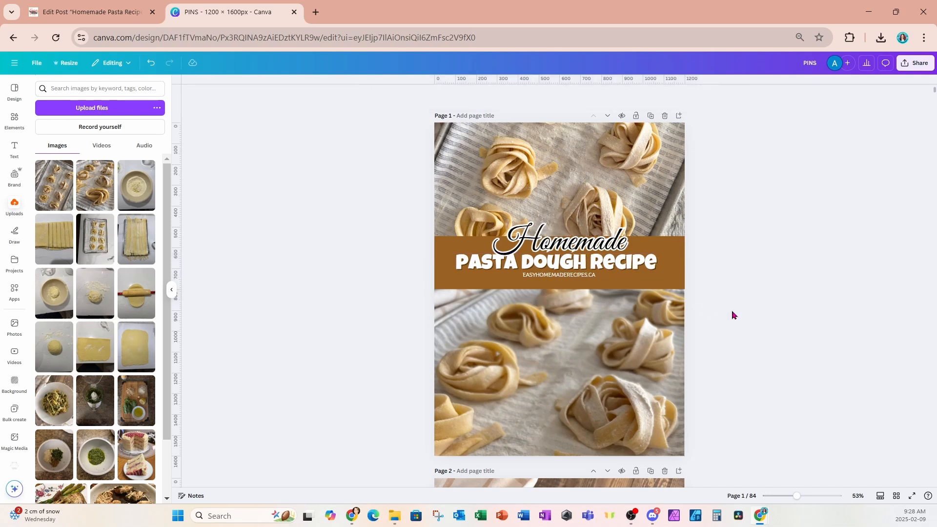
# Make the brown banner slightly shorter by lowering its top edge, with its bottom edge just below the website address.
pyautogui.click(684, 287)
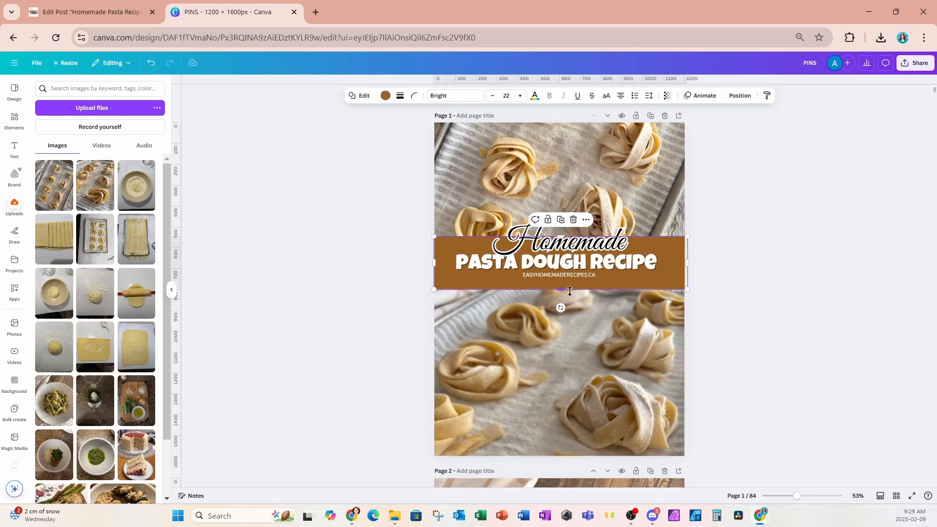
pyautogui.moveTo(569, 291); pyautogui.dragTo(570, 298)
pyautogui.moveTo(563, 237)
pyautogui.mouseDown()
pyautogui.moveTo(568, 212)
pyautogui.moveTo(568, 239)
pyautogui.mouseUp()
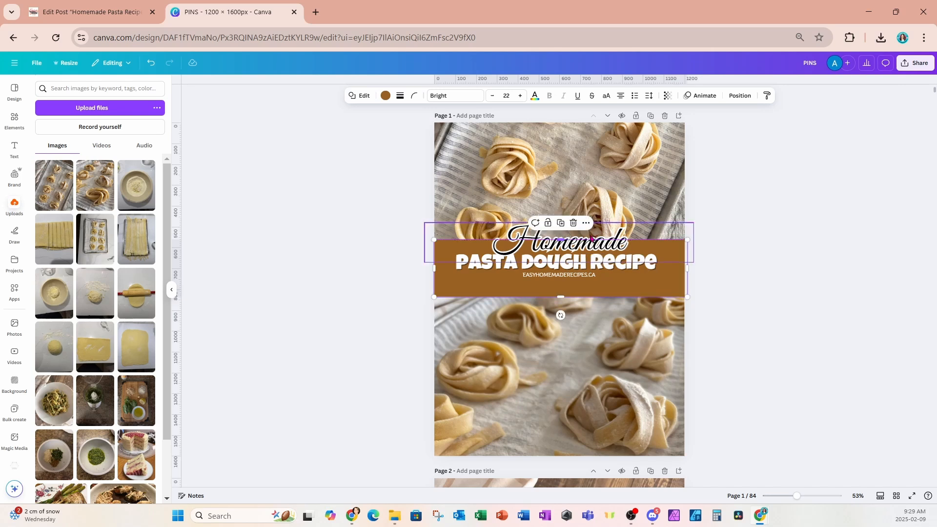
pyautogui.moveTo(569, 298); pyautogui.dragTo(573, 290)
pyautogui.click(767, 268)
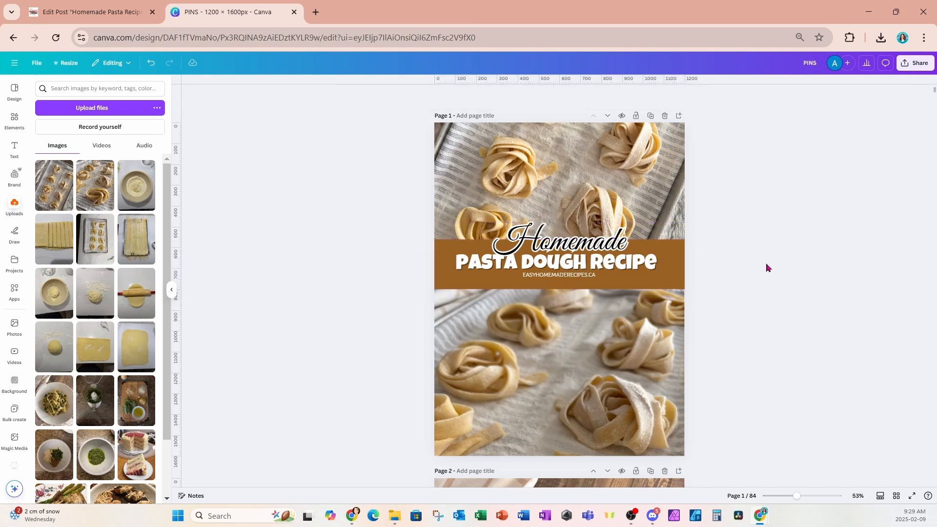
# Enlarge the script title "Homemade" to font size 183 and place it overlapping the upper edge of the brown banner.
pyautogui.click(626, 244)
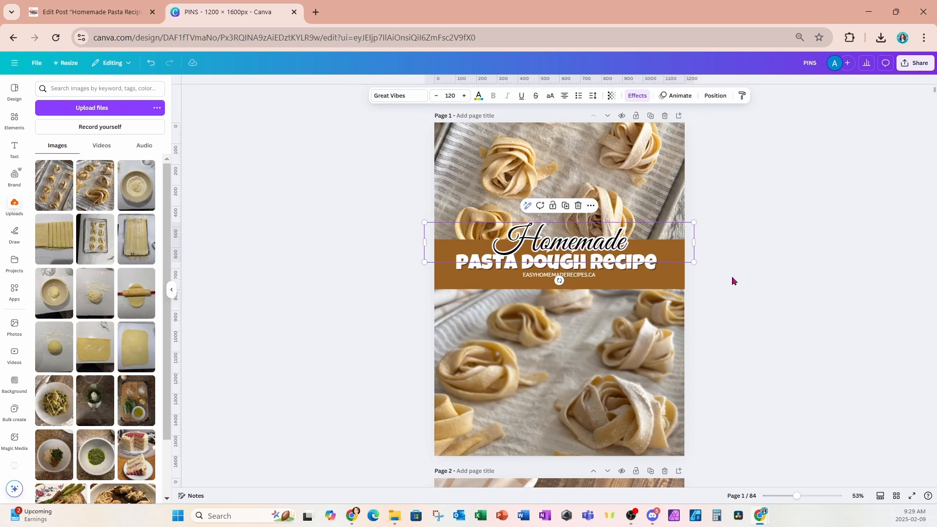
pyautogui.moveTo(677, 244); pyautogui.dragTo(686, 212)
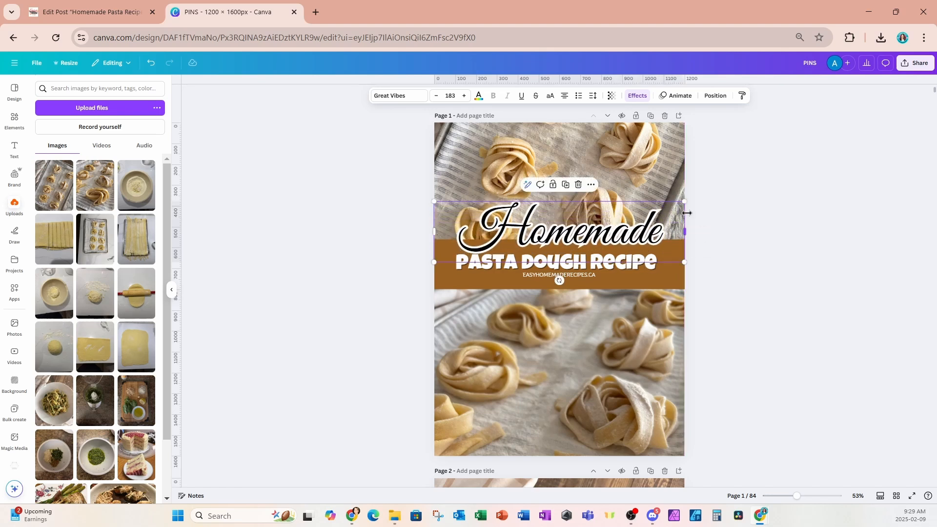
pyautogui.moveTo(654, 239); pyautogui.dragTo(643, 241)
# Move the "Pasta Dough Recipe" heading to the front of the layer order, above the script title.
pyautogui.click(716, 96)
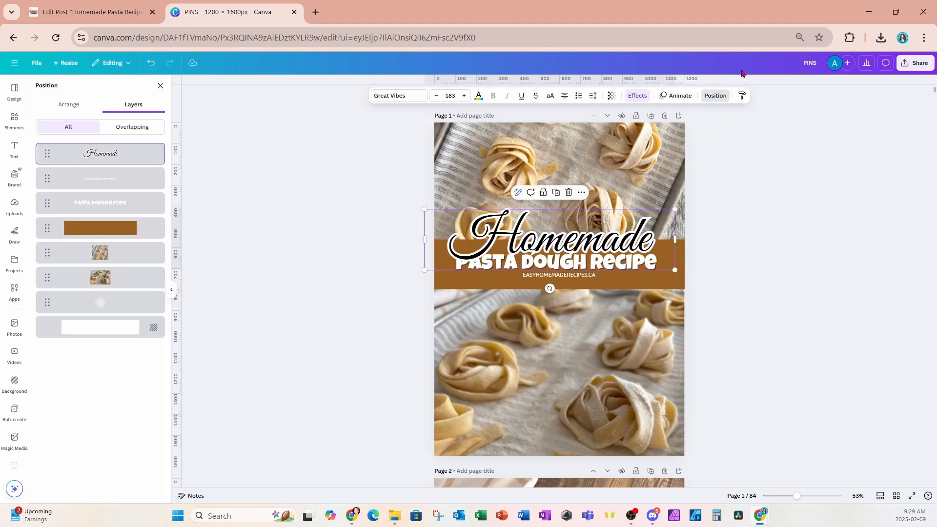
pyautogui.moveTo(124, 211); pyautogui.dragTo(121, 154)
pyautogui.click(778, 296)
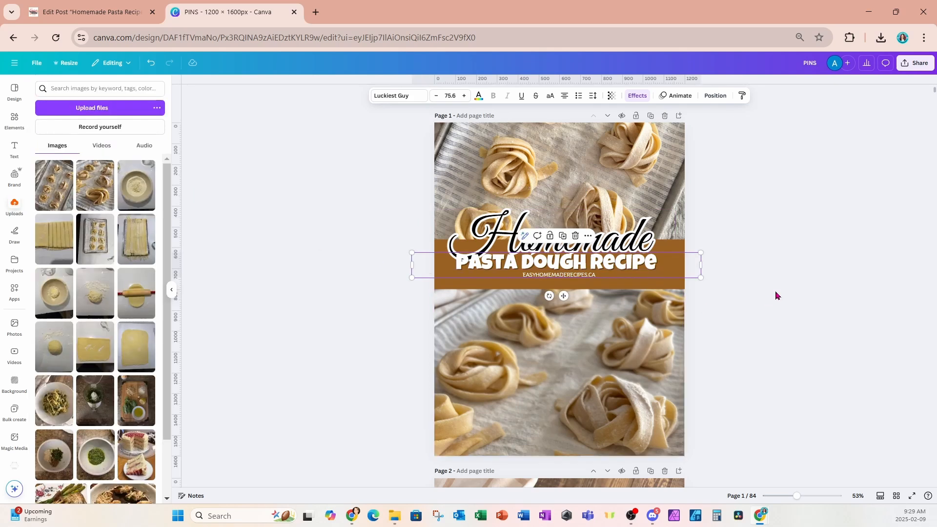
# Set the shadow transparency of the "Pasta Dough Recipe" heading to 99.
pyautogui.click(638, 276)
pyautogui.click(637, 95)
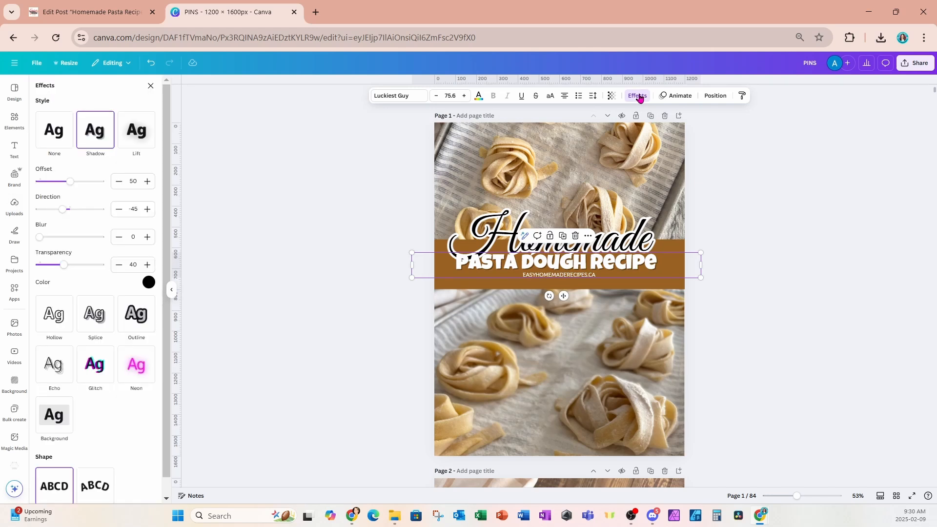
pyautogui.moveTo(65, 267); pyautogui.dragTo(100, 271)
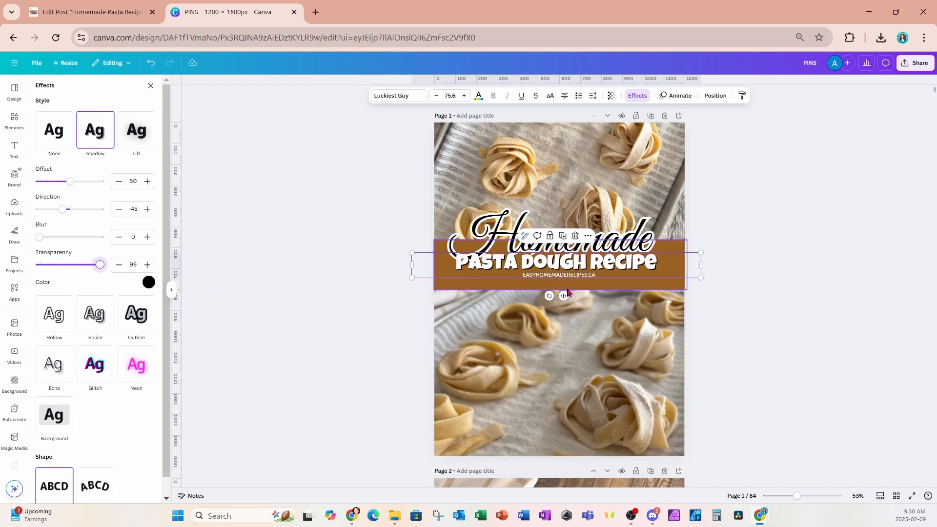
pyautogui.click(754, 344)
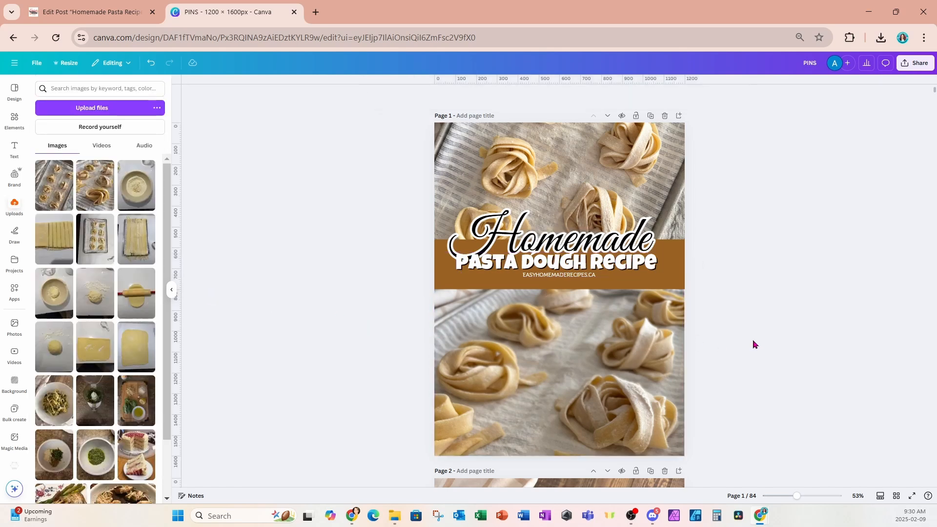
# Download only page 1 of the design as a JPG, with all other pages deselected.
pyautogui.click(912, 64)
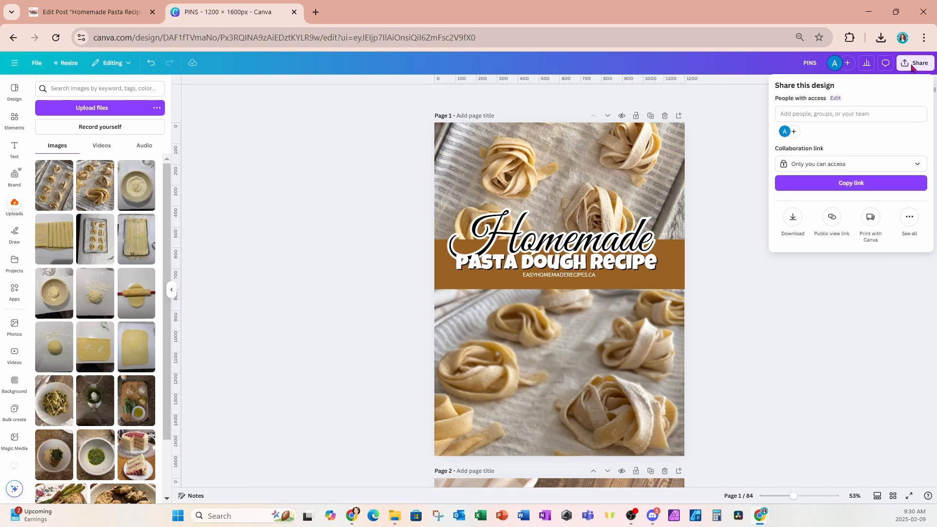
pyautogui.click(792, 217)
pyautogui.click(798, 123)
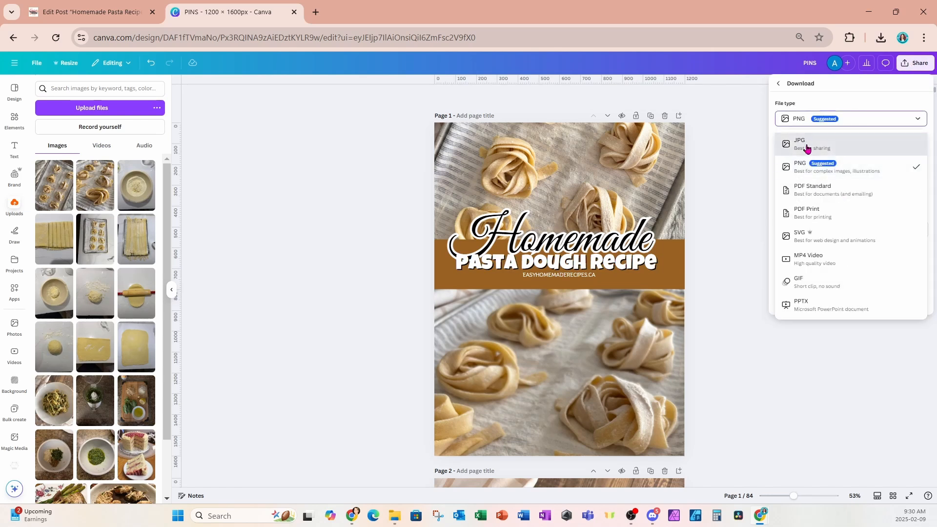
pyautogui.click(804, 143)
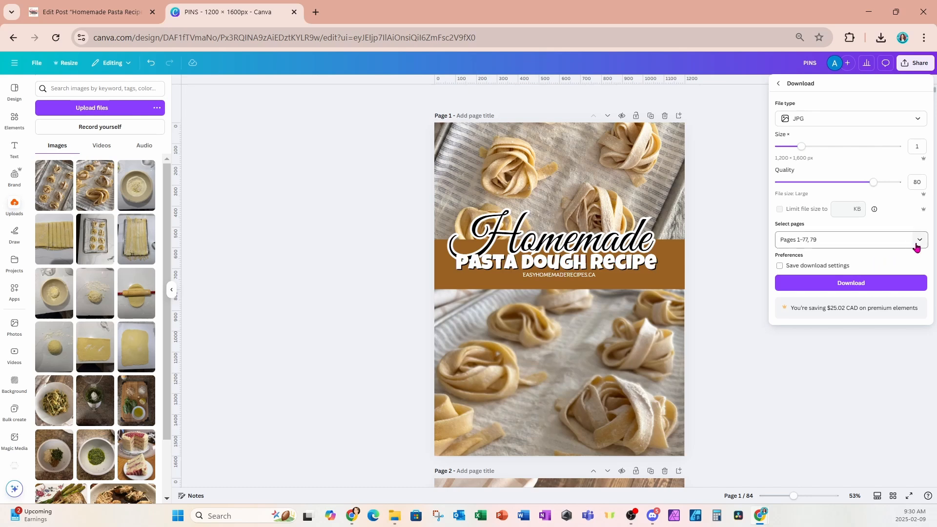
pyautogui.click(918, 241)
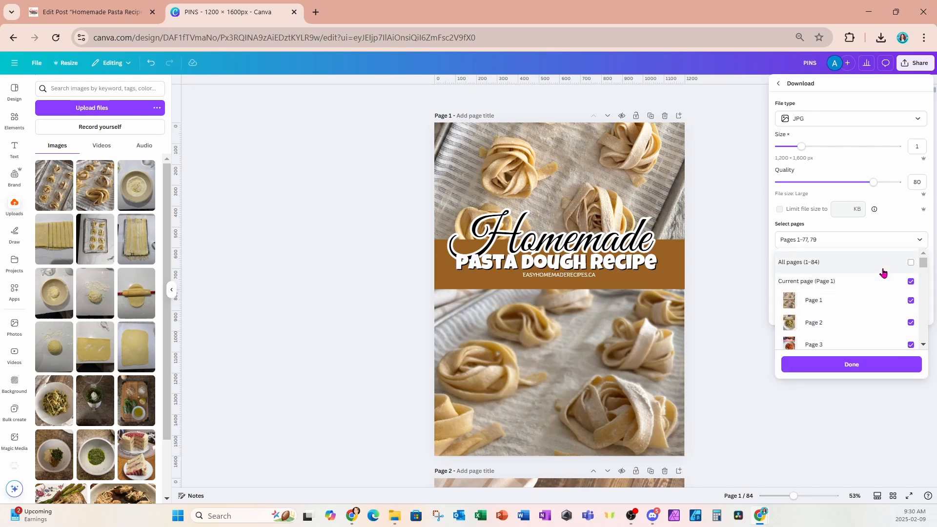
pyautogui.click(822, 287)
pyautogui.click(909, 265)
pyautogui.click(908, 265)
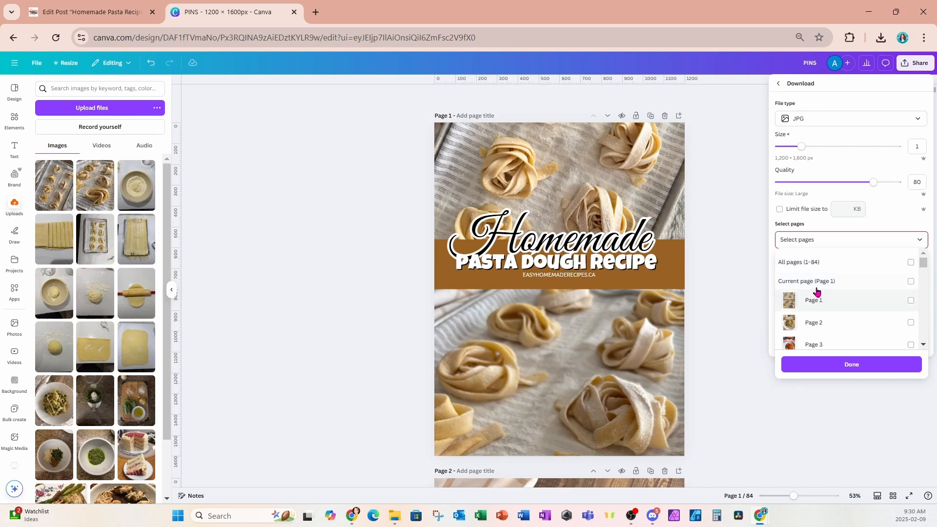
pyautogui.click(911, 281)
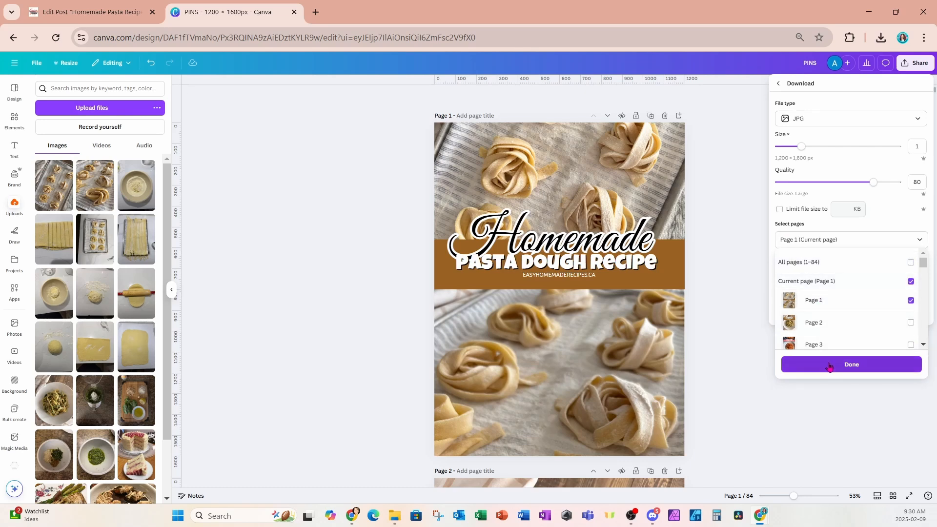
pyautogui.click(830, 366)
pyautogui.click(812, 291)
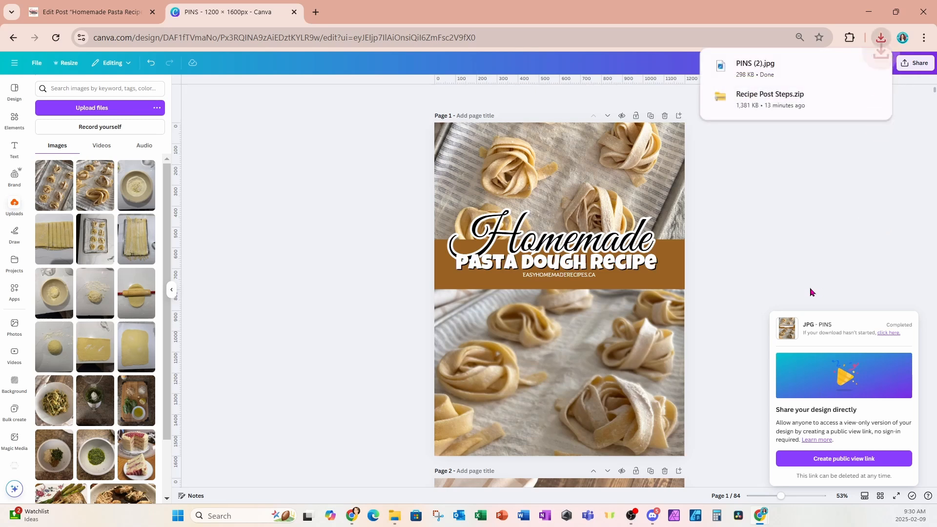
# Switch to File Explorer and rename the downloaded PINS (2) image in Downloads as "Homemade Pasta dough".
pyautogui.moveTo(816, 78)
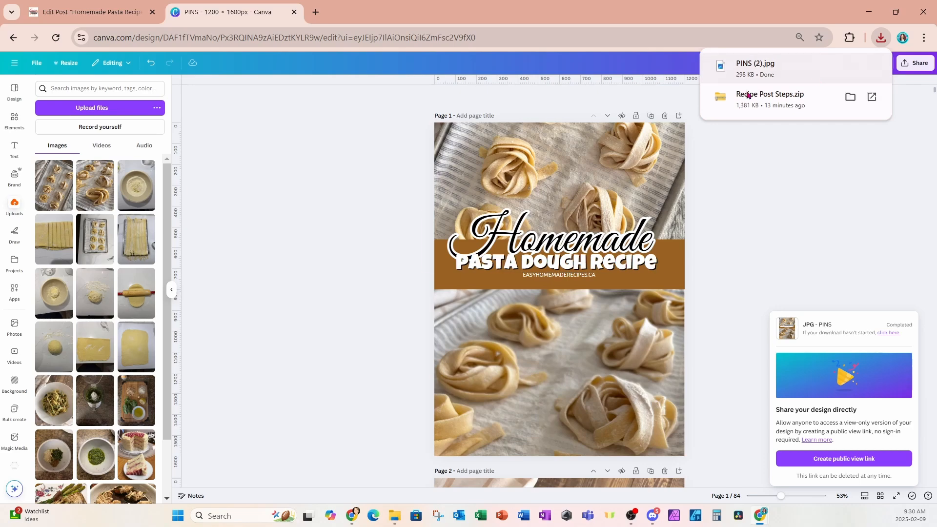
pyautogui.click(397, 521)
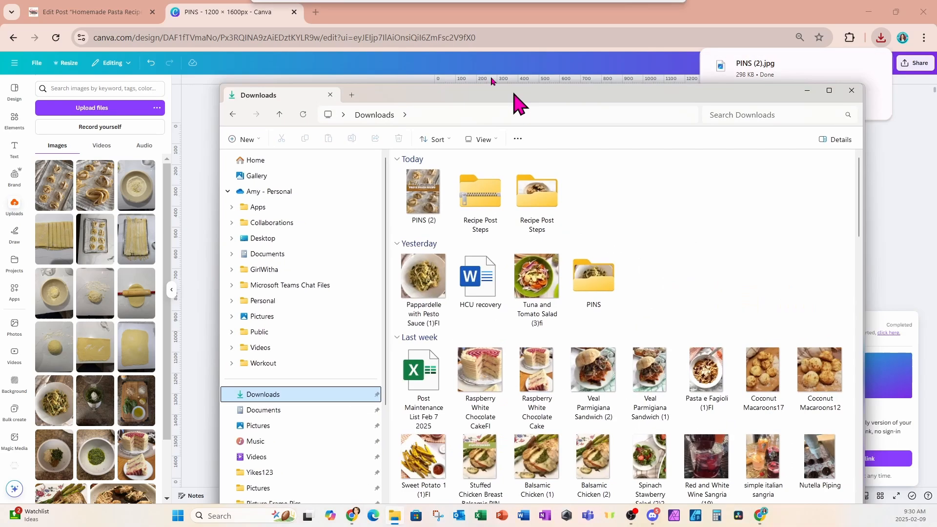
pyautogui.moveTo(516, 100); pyautogui.dragTo(358, 4)
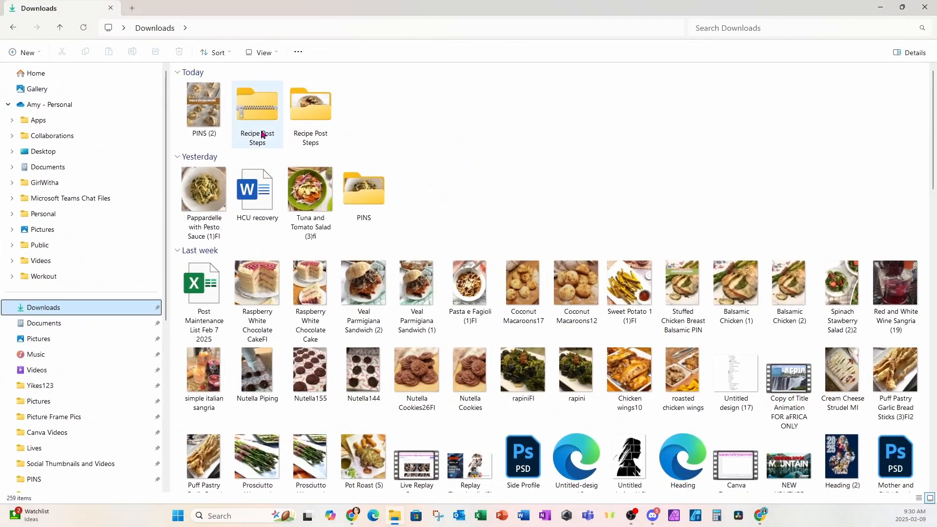
pyautogui.click(208, 122)
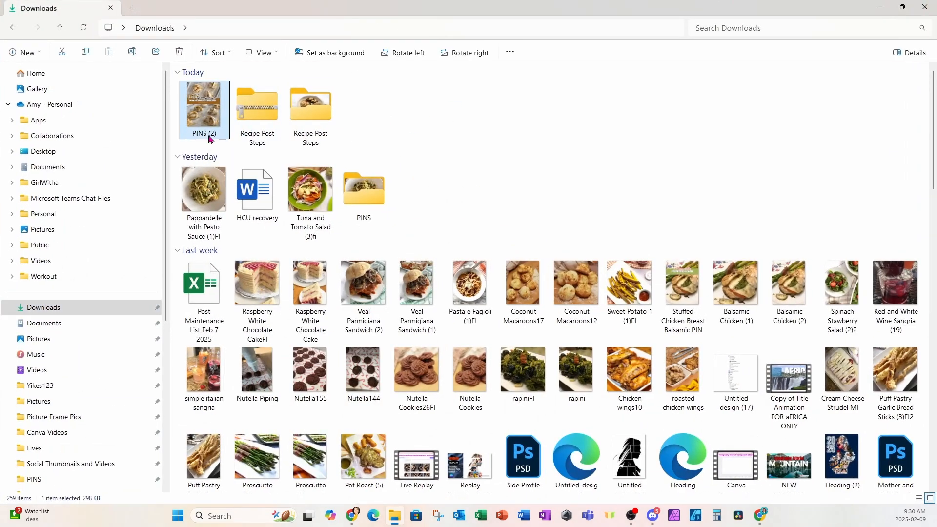
pyautogui.click(208, 135)
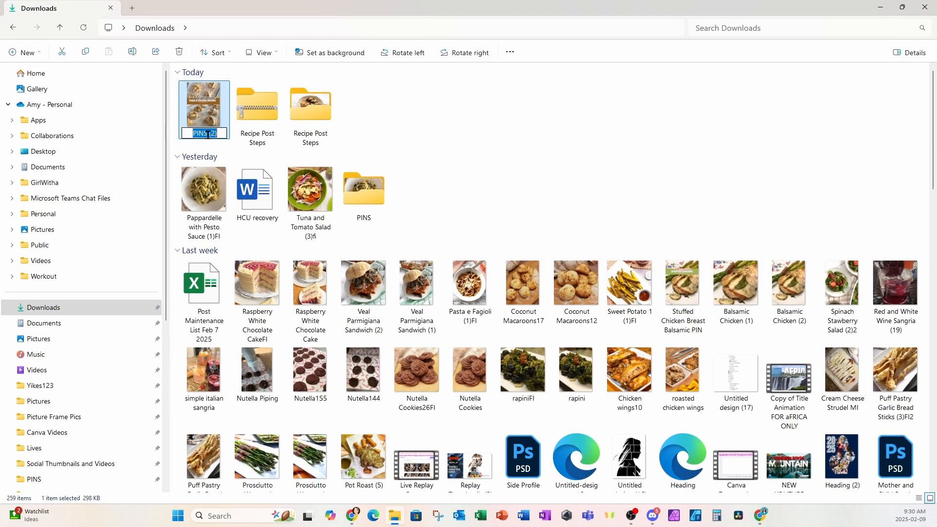
pyautogui.write('Homemade Pasta dough')
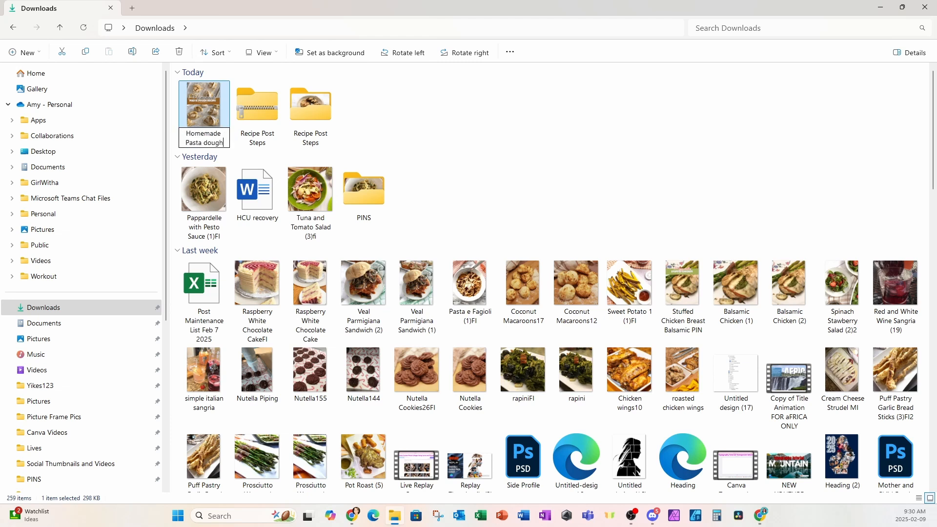
pyautogui.click(581, 185)
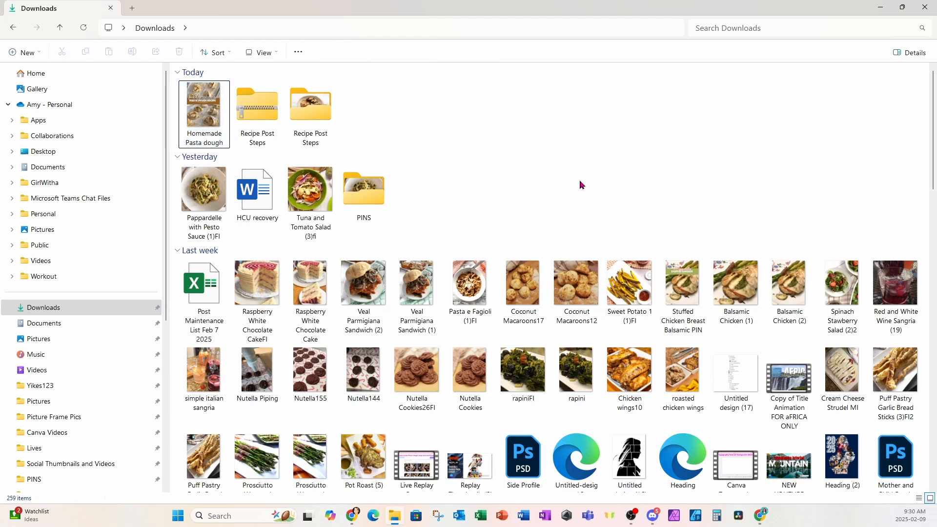